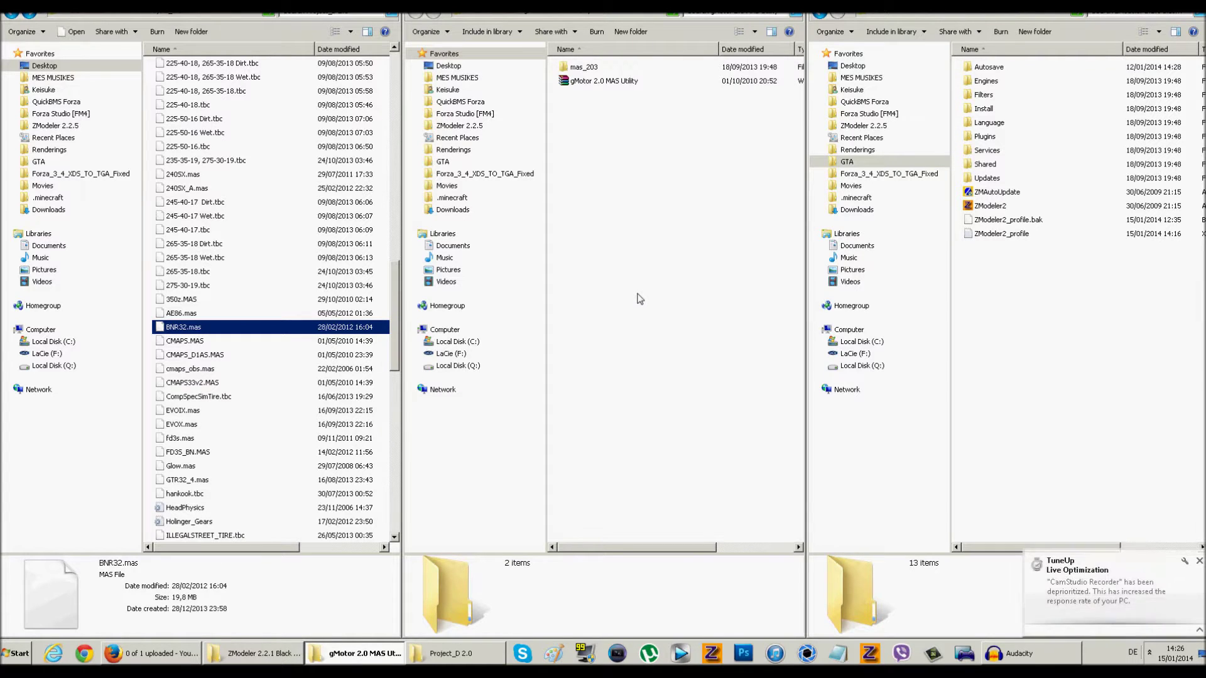
# Dismiss the TuneUp notification and open the mas_203 folder in Explorer.
pyautogui.click(1199, 561)
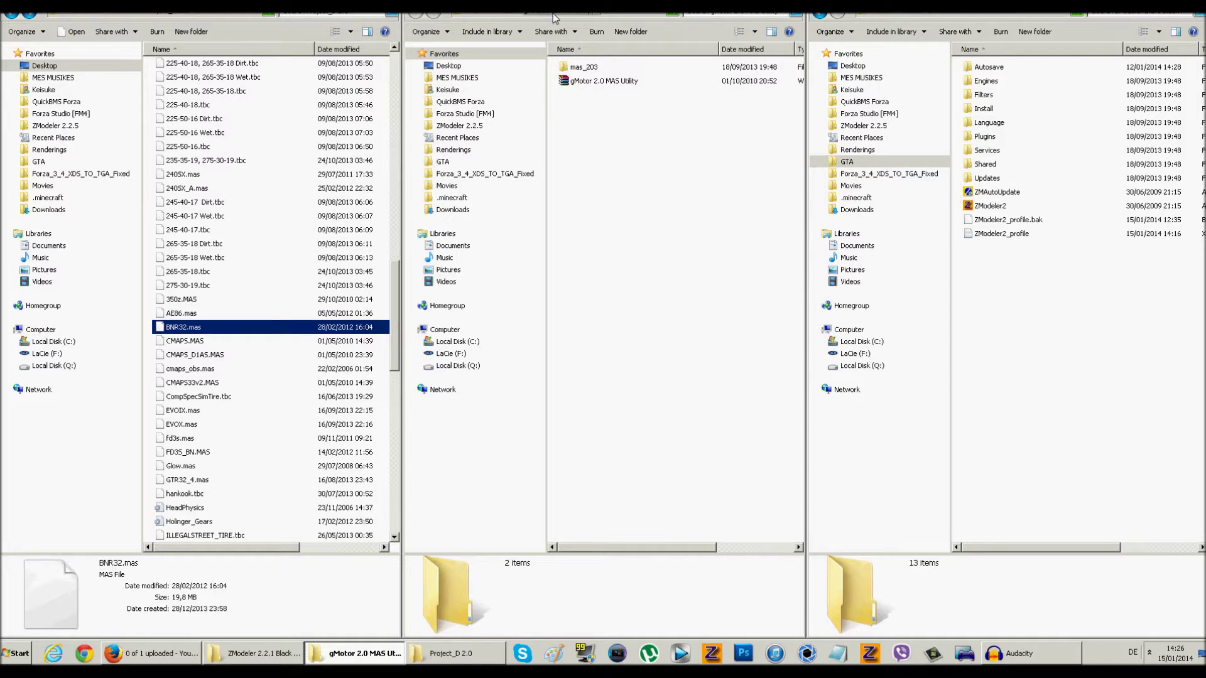
pyautogui.doubleClick(587, 67)
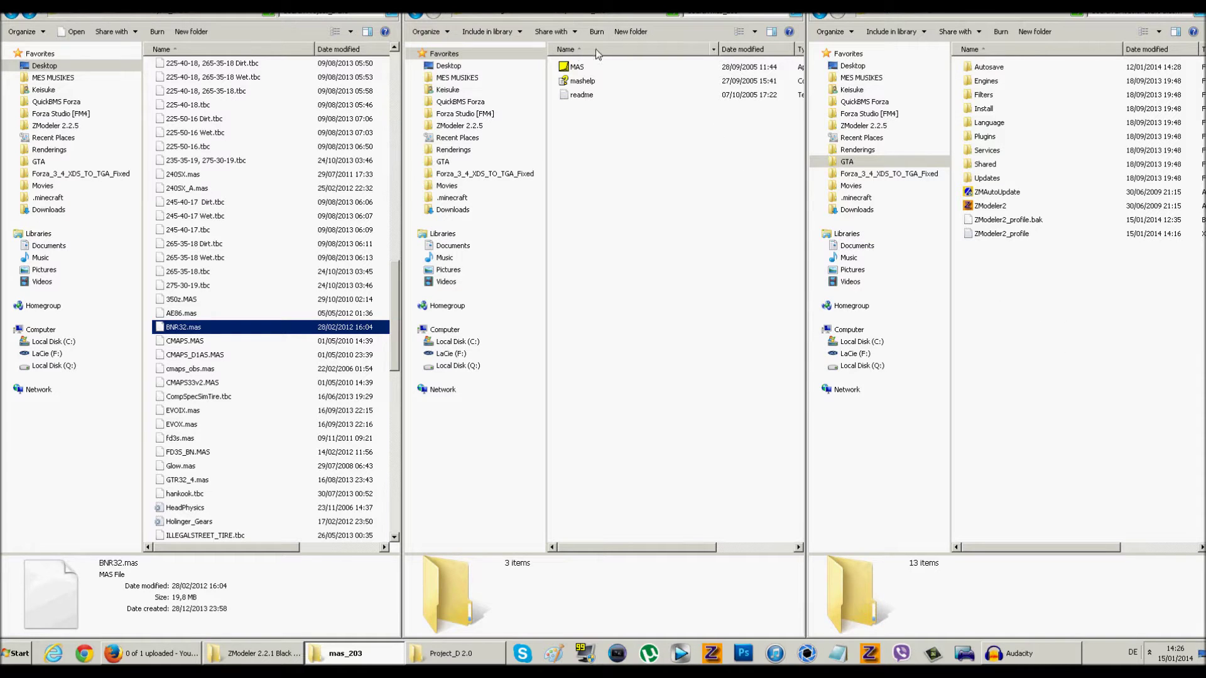
# Launch MAS and open BNR32.mas from GameData > Vehicles > Project_D 2.0.
pyautogui.click(575, 66)
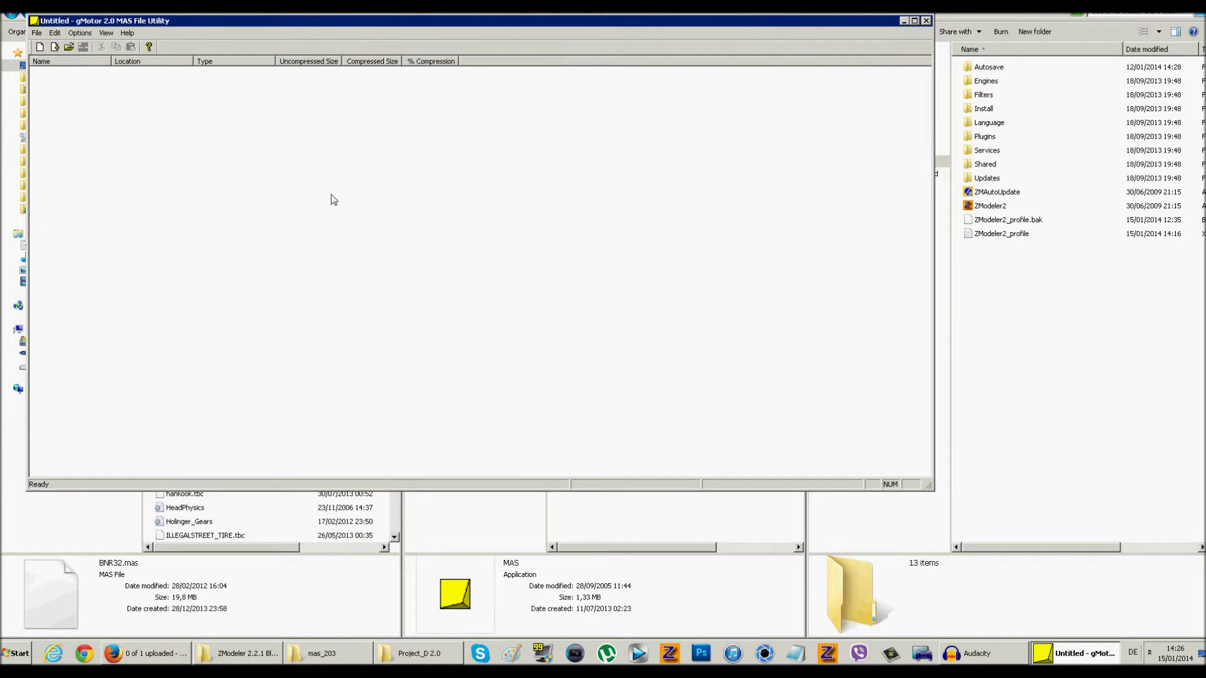
pyautogui.click(71, 48)
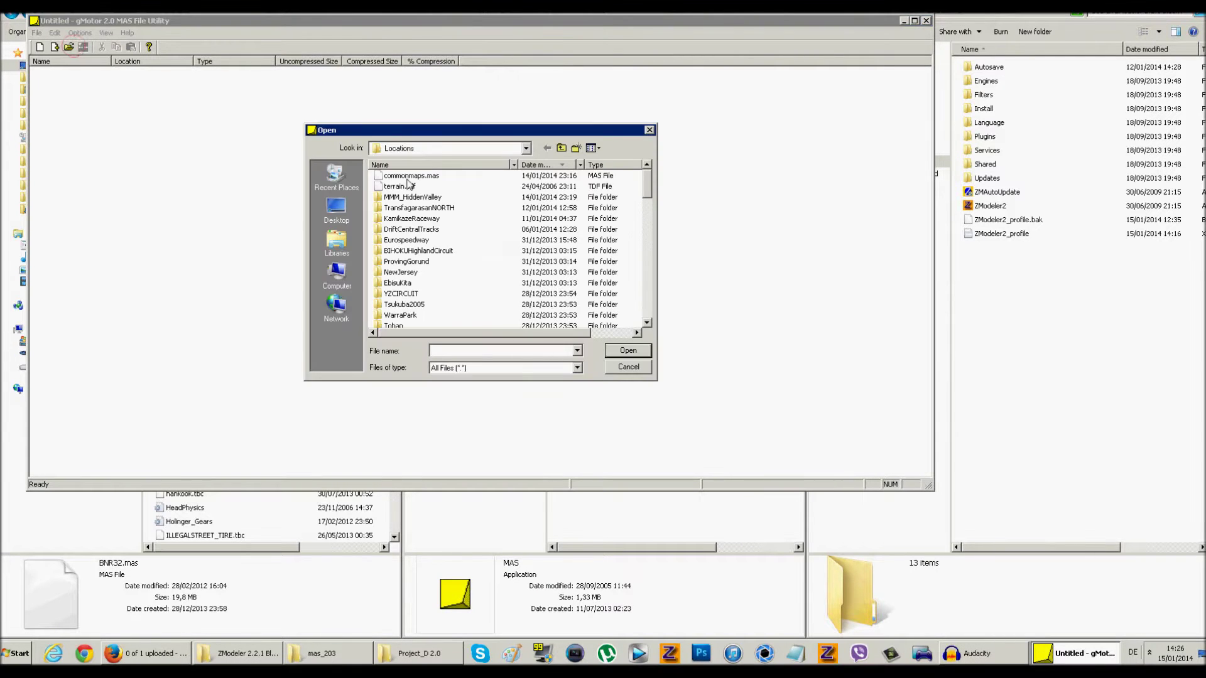
pyautogui.click(486, 148)
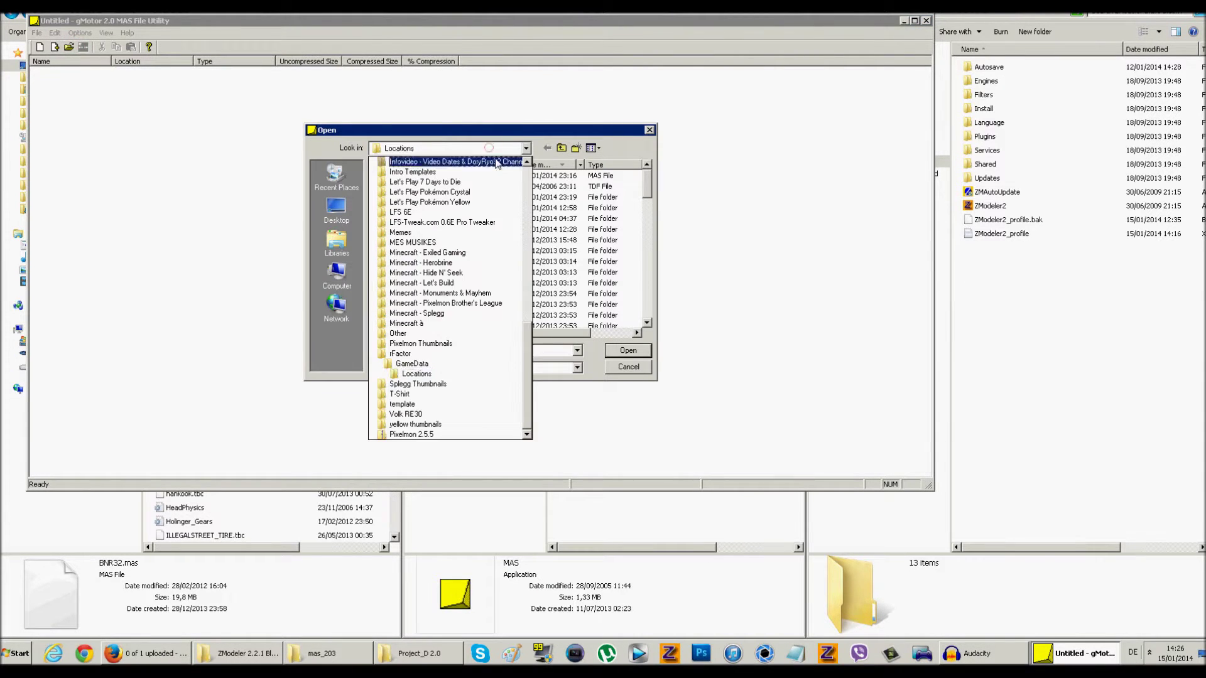
pyautogui.click(449, 360)
pyautogui.doubleClick(396, 262)
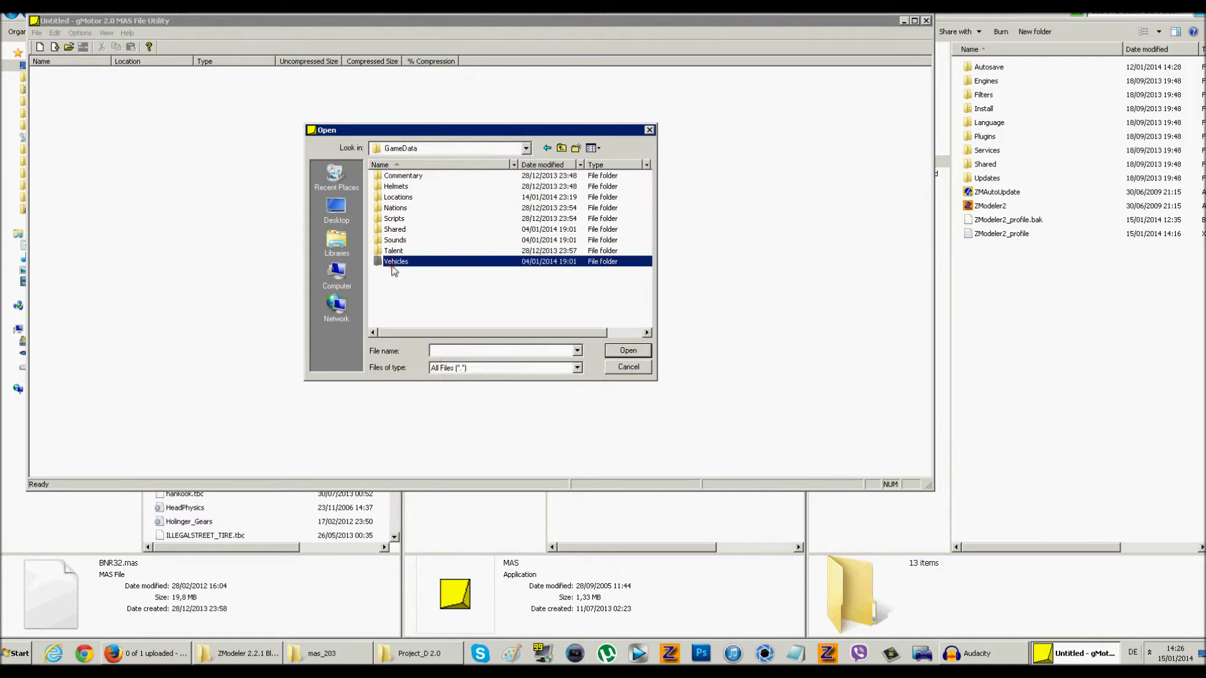
pyautogui.click(422, 317)
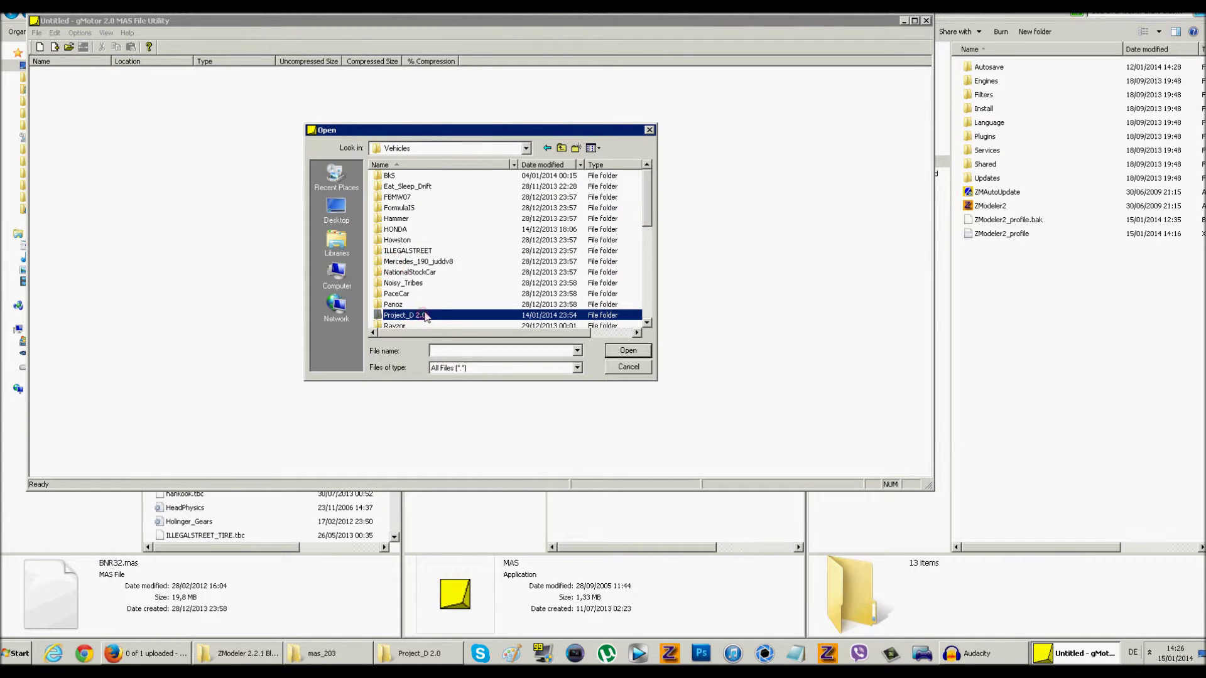
pyautogui.doubleClick(421, 316)
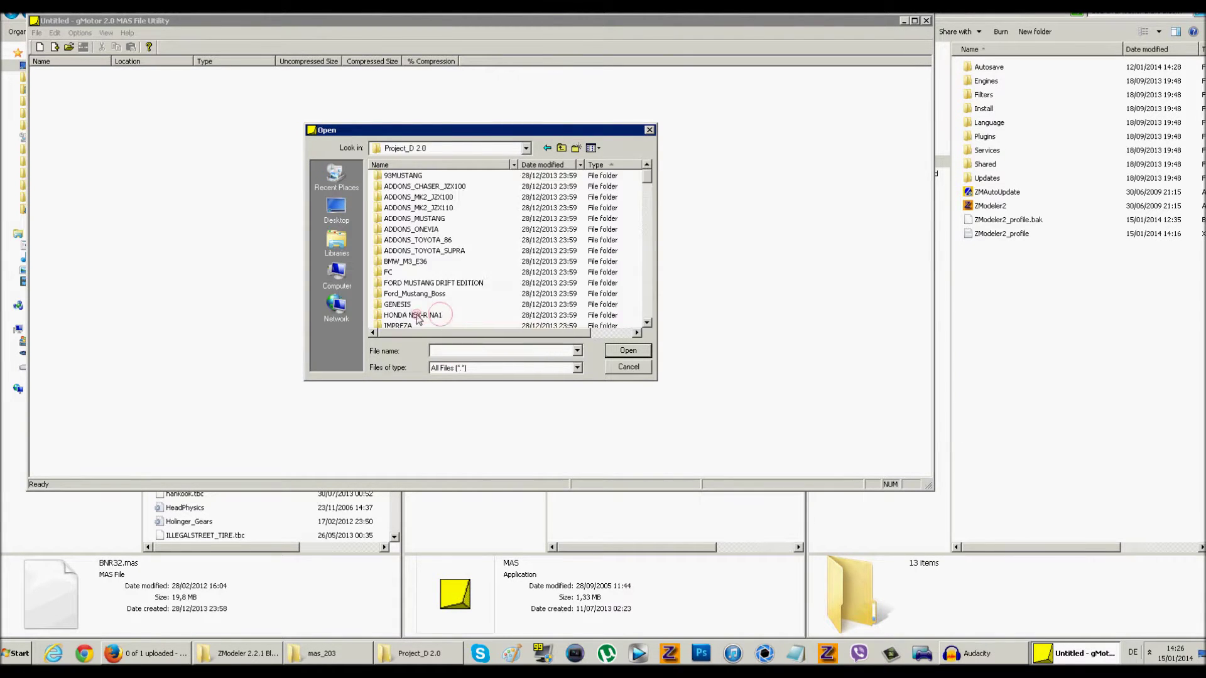
pyautogui.scroll(-12, 420, 301)
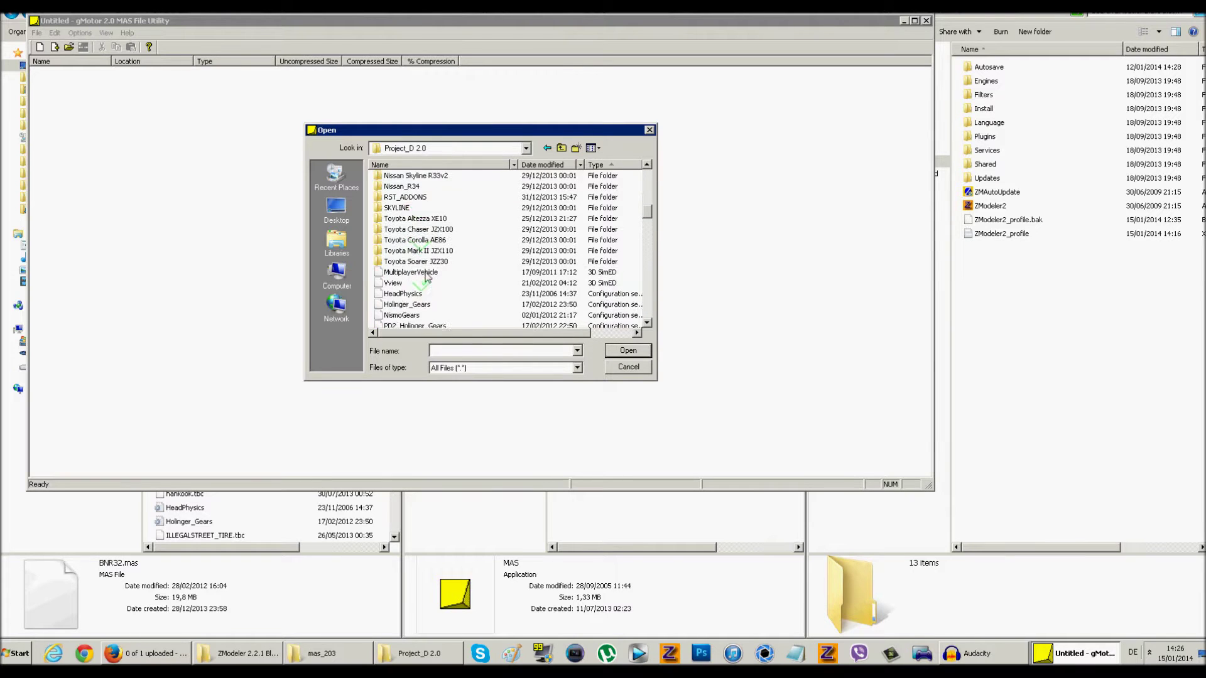
pyautogui.scroll(-3, 426, 276)
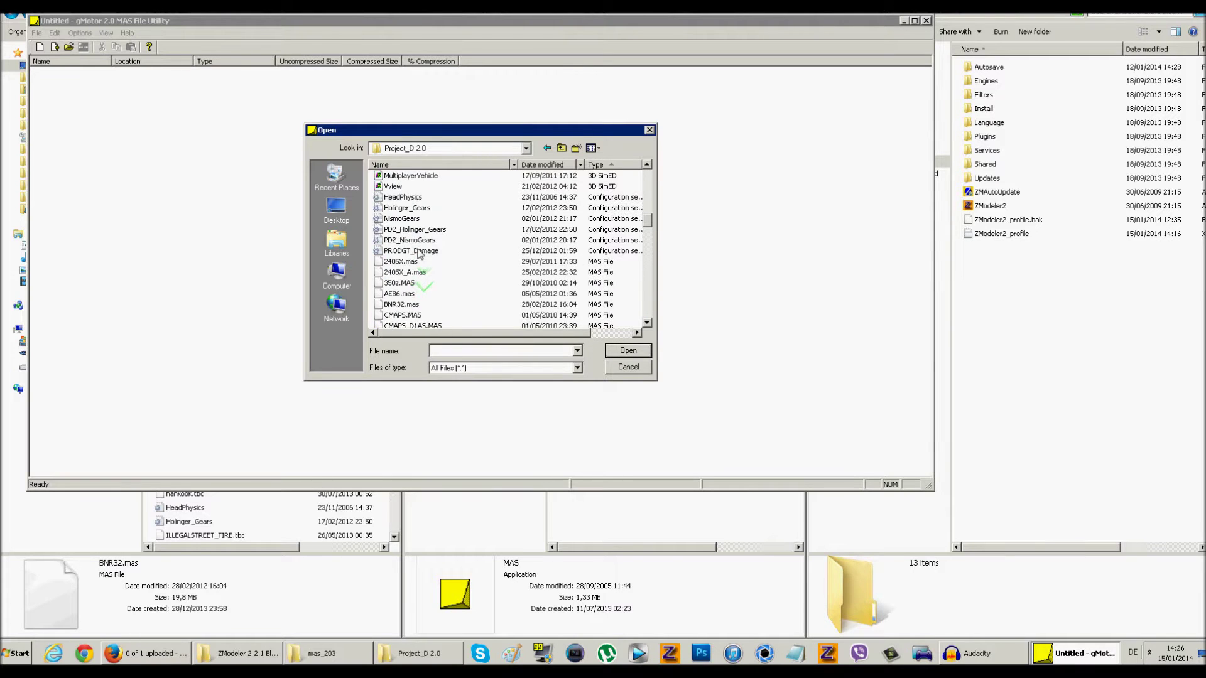
pyautogui.click(405, 306)
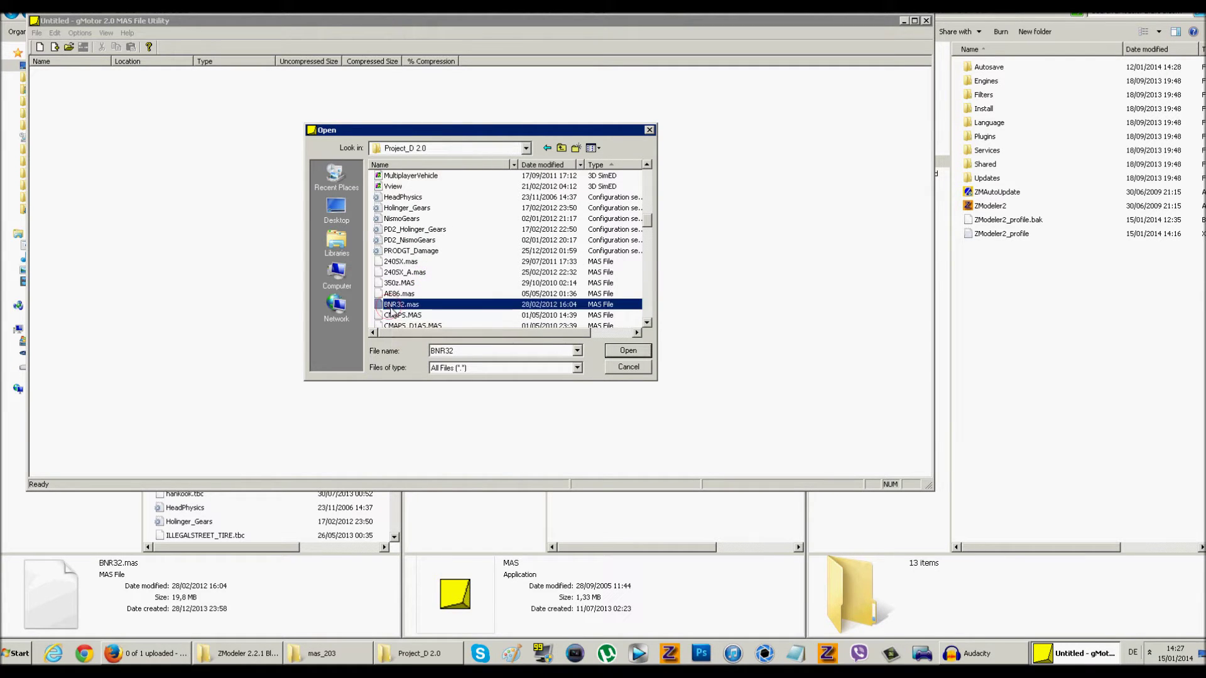
pyautogui.click(628, 351)
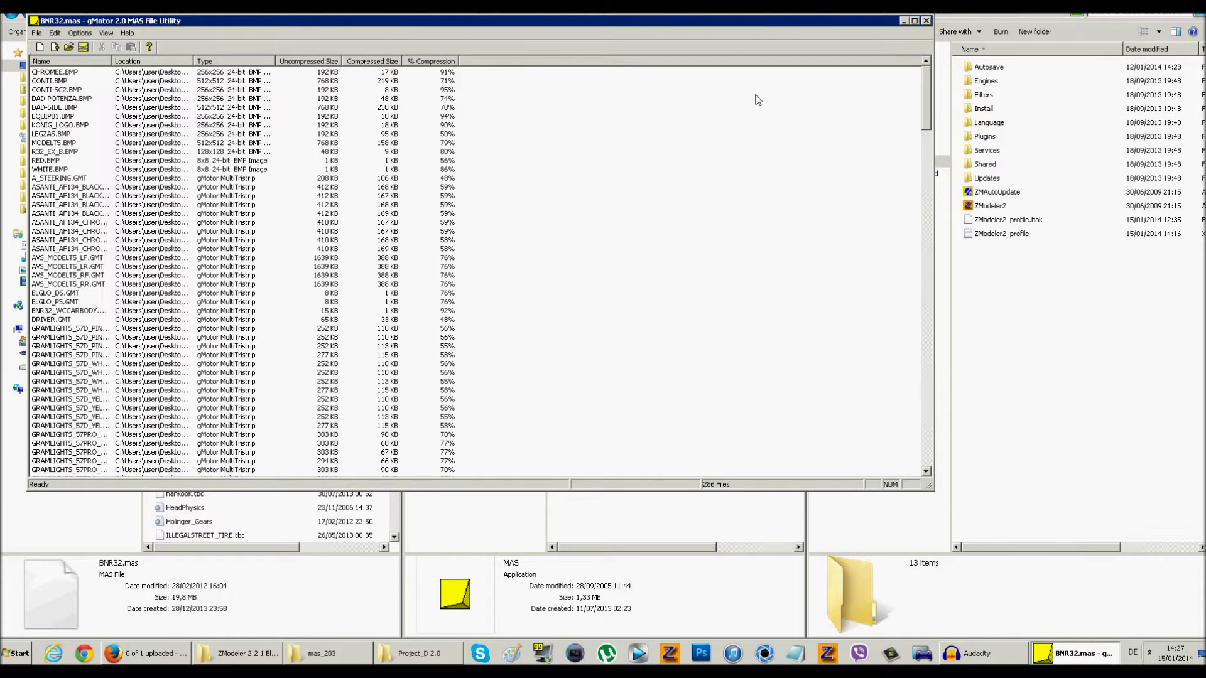
# Select all 286 files in the BNR32.mas archive list.
pyautogui.moveTo(927, 84); pyautogui.dragTo(937, 50)
pyautogui.hotkey('ctrl', 'a')
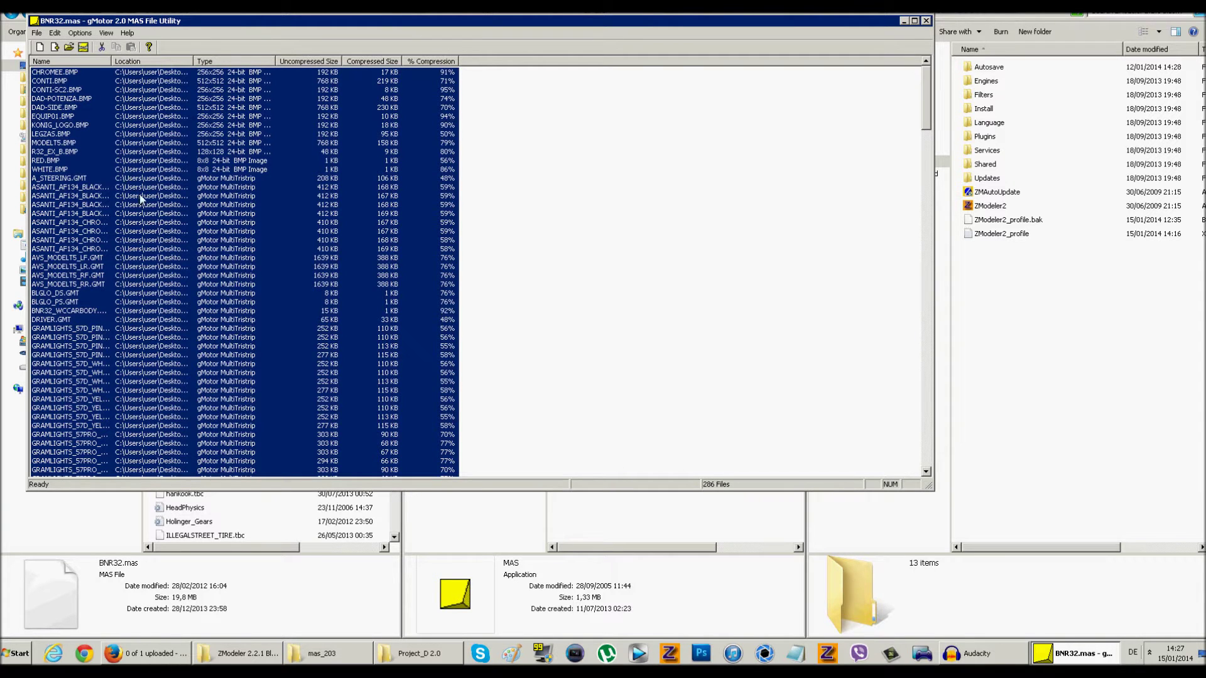
pyautogui.click(505, 138)
pyautogui.moveTo(476, 67); pyautogui.dragTo(268, 657)
pyautogui.scroll(15, 202, 234)
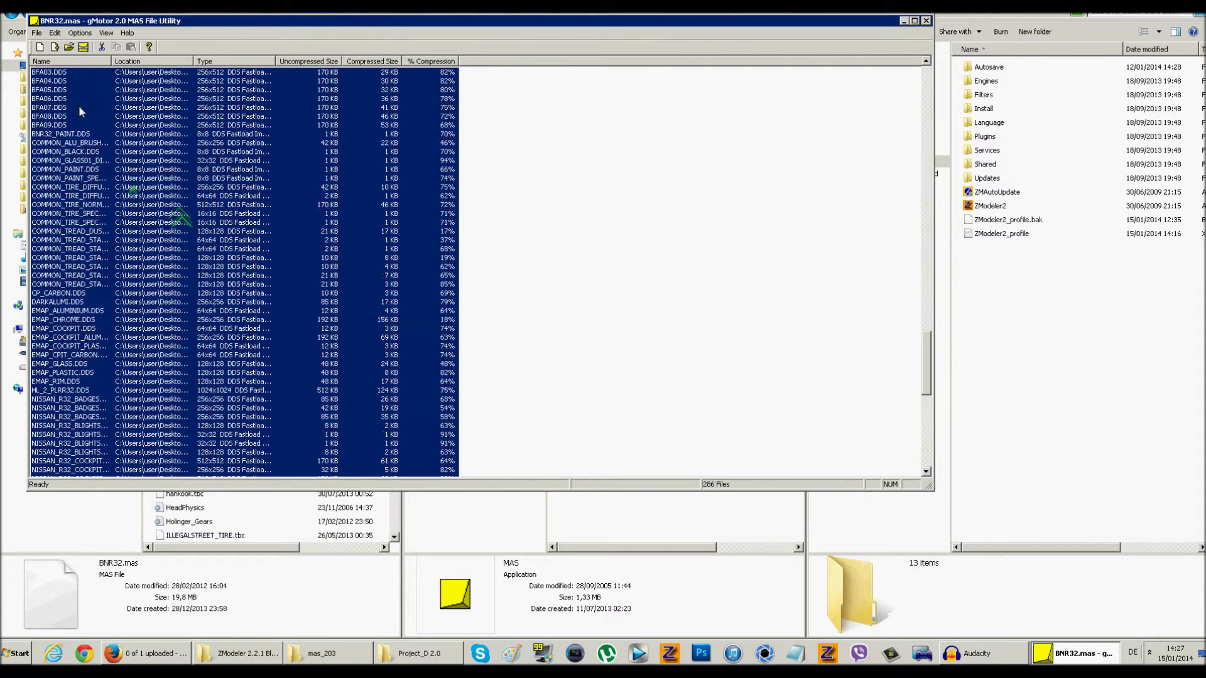
# Extract the selected files into a new Desktop folder named 'BNR32 Template'.
pyautogui.click(55, 33)
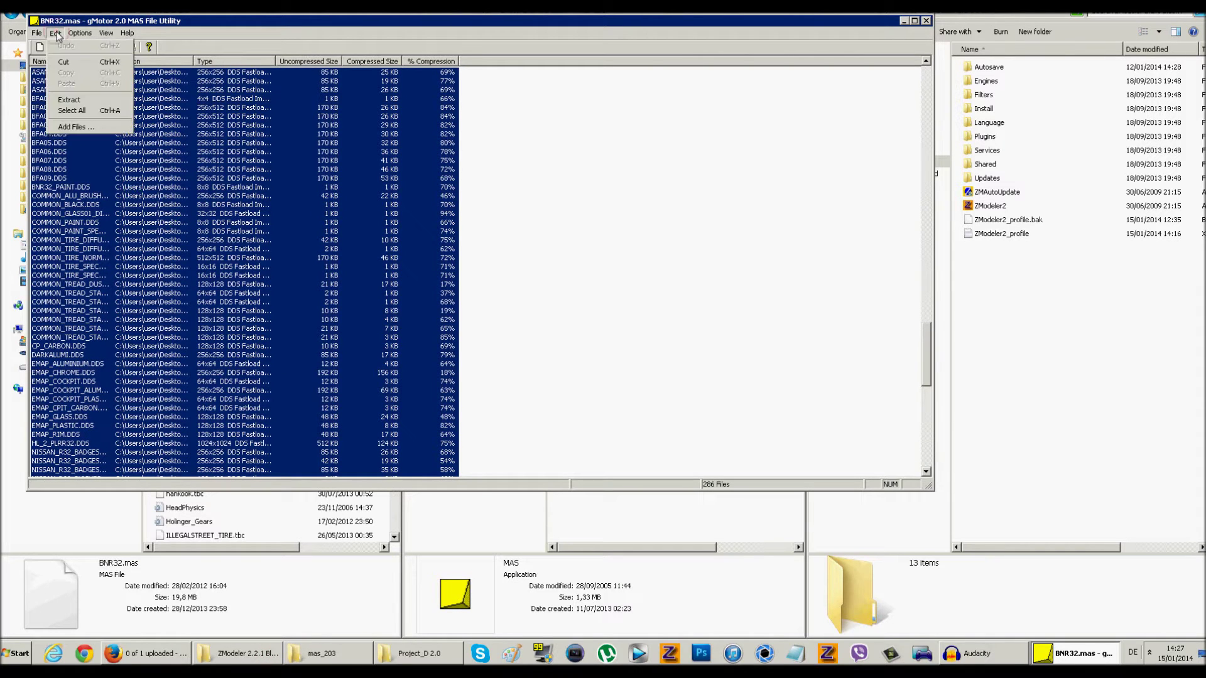
pyautogui.click(70, 101)
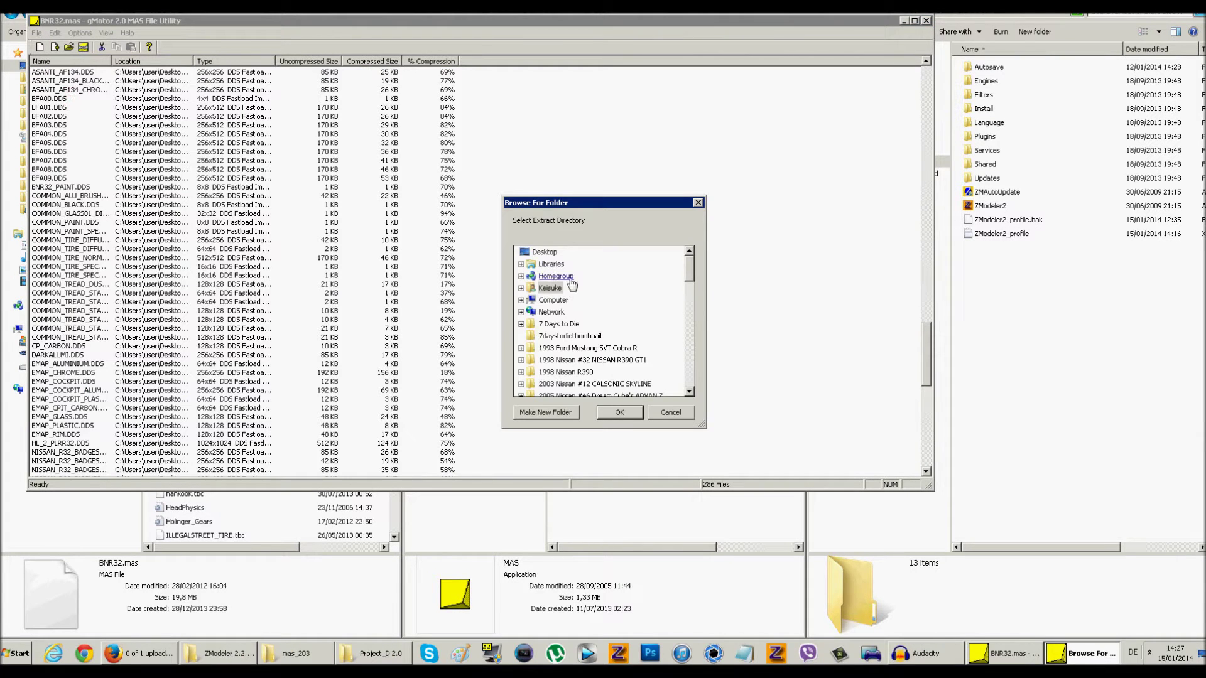
pyautogui.click(553, 253)
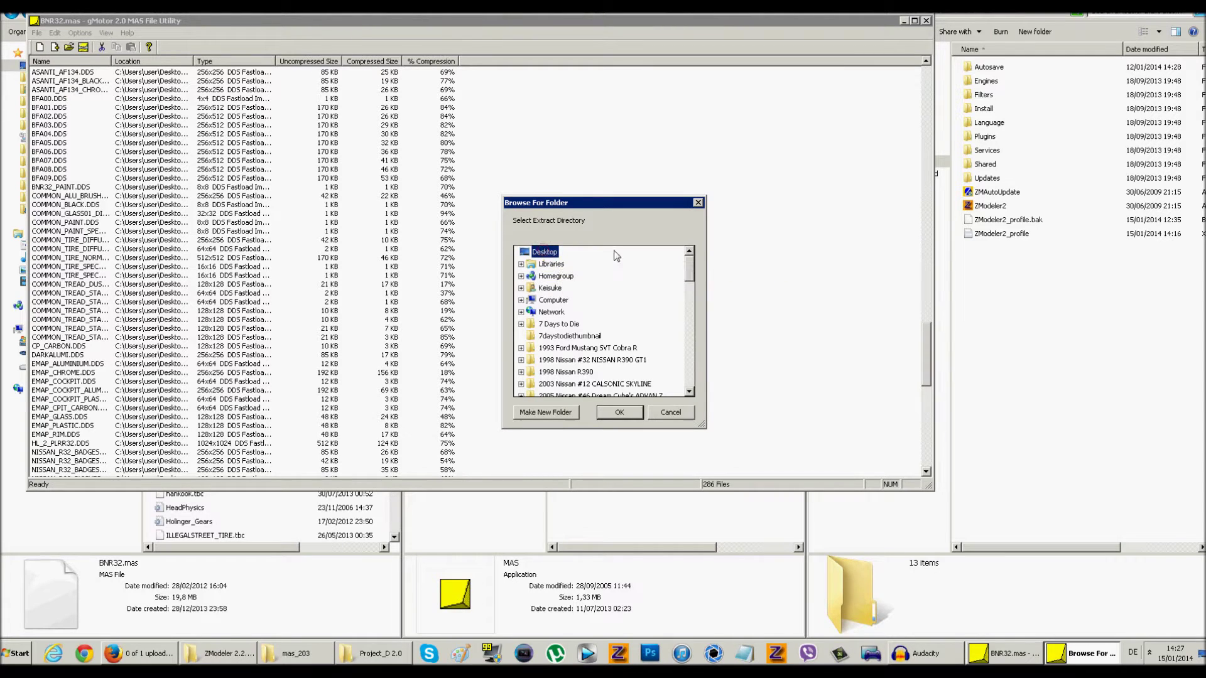
pyautogui.click(552, 412)
pyautogui.write('BNR32 Temp')
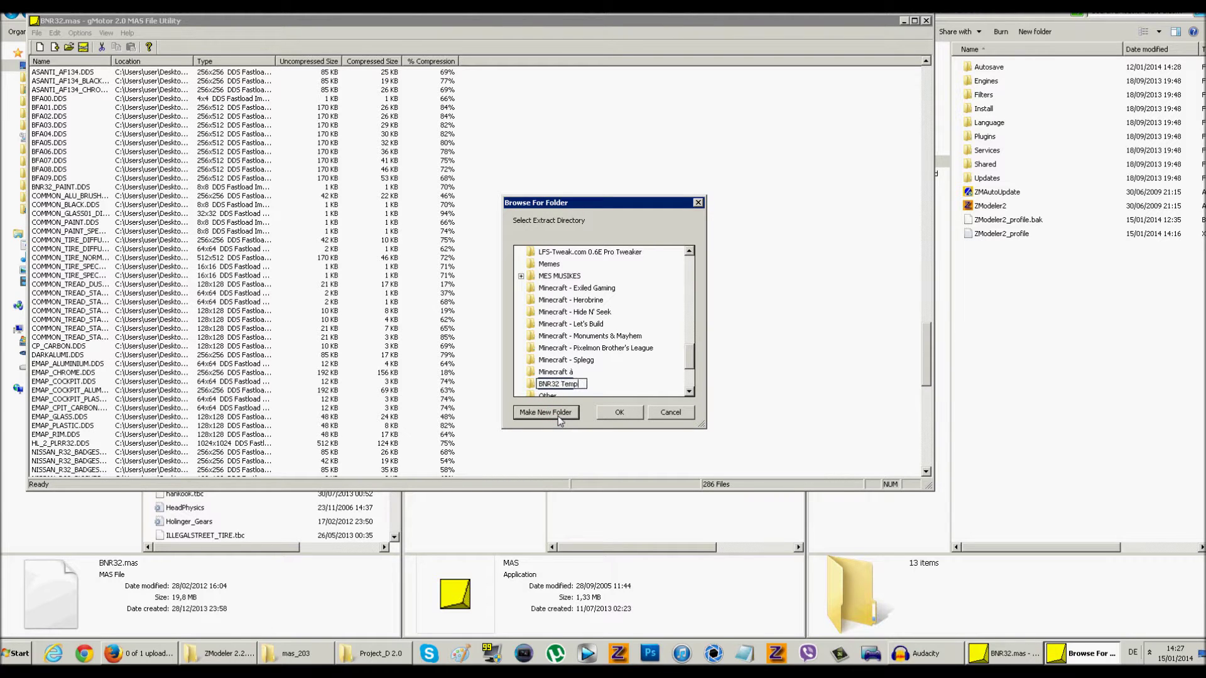
pyautogui.write('late')
pyautogui.press('Return')
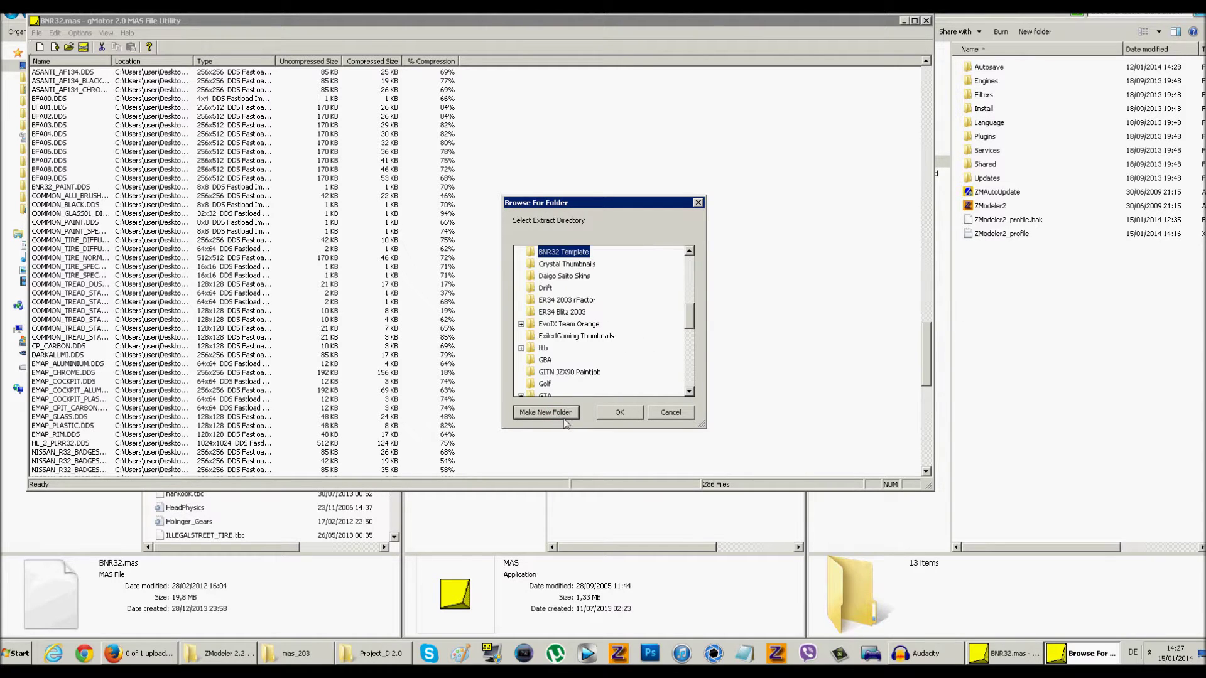
pyautogui.click(619, 415)
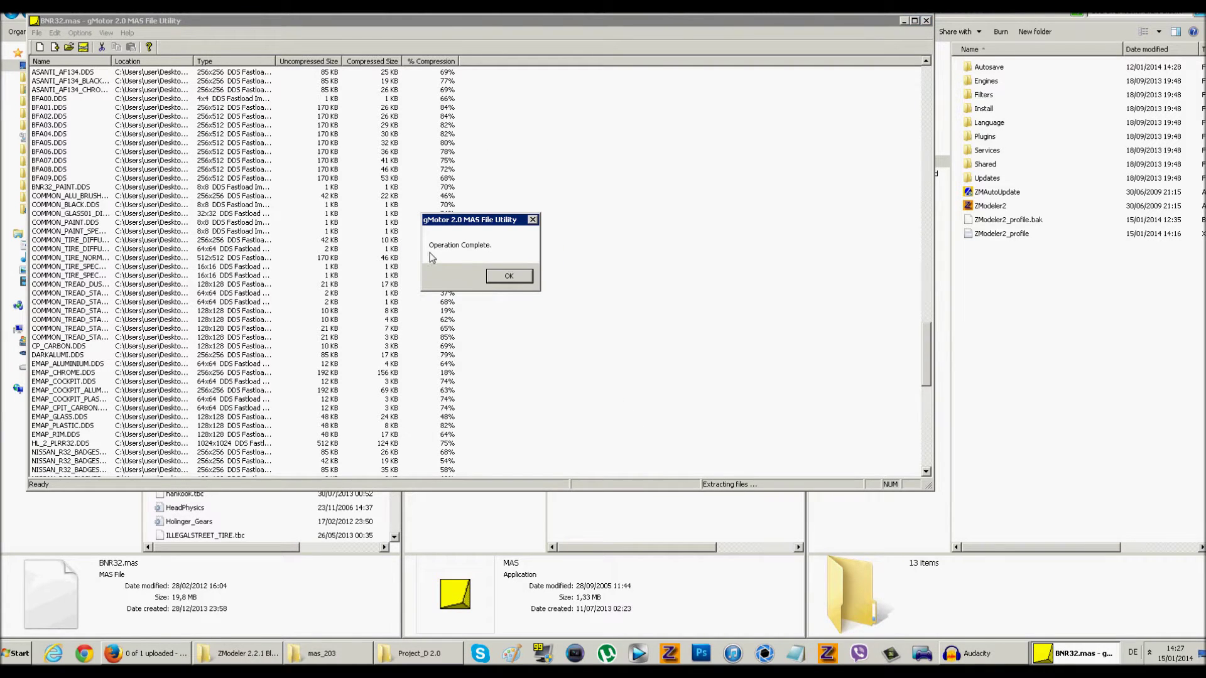
pyautogui.click(509, 277)
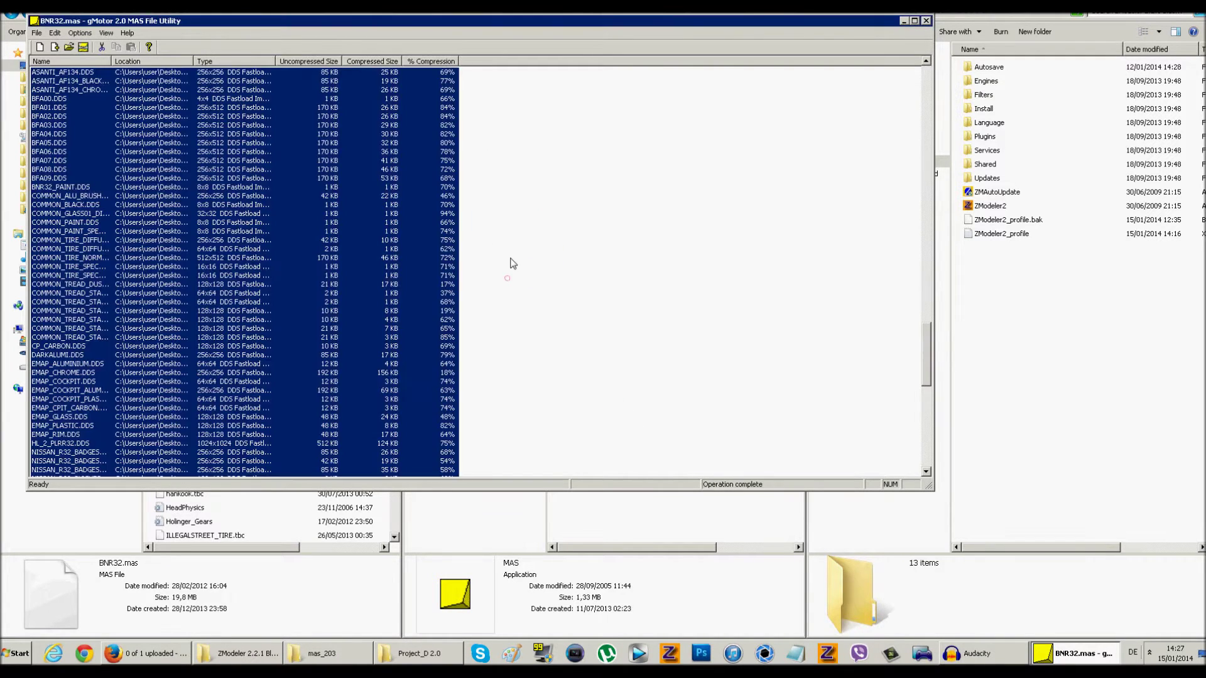
# Launch ZModeler2 and choose BNR32_WCCARBODY from the BNR32 Template folder for import.
pyautogui.click(1010, 325)
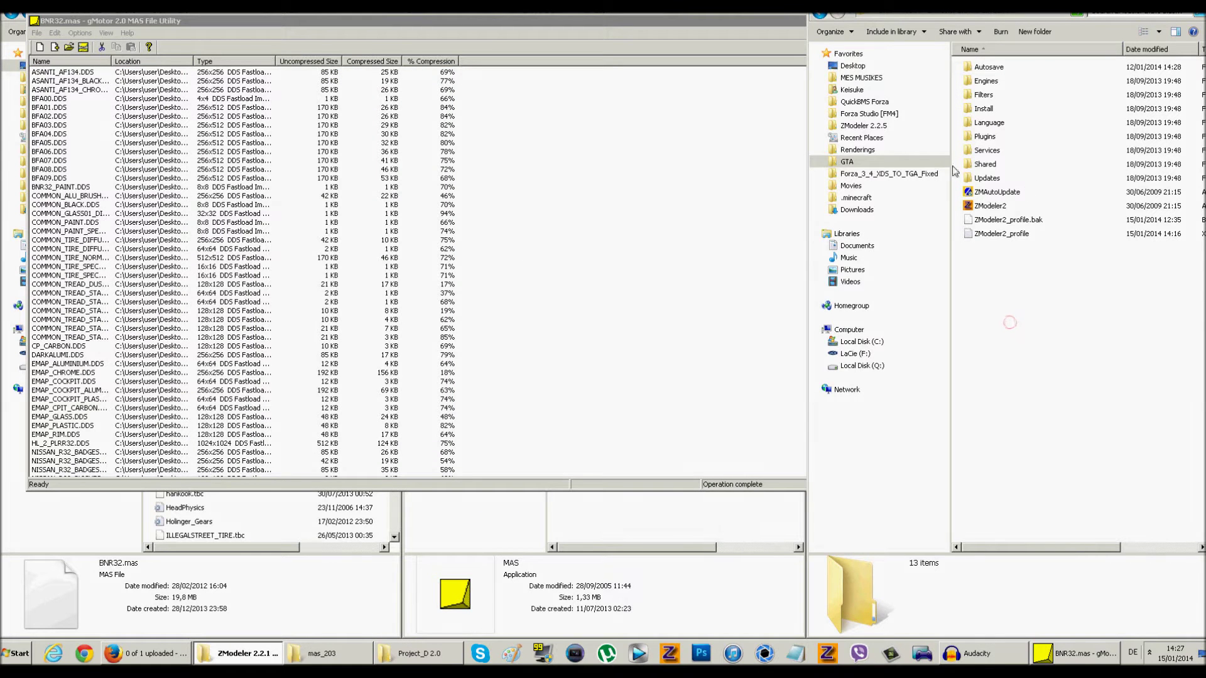
pyautogui.doubleClick(990, 207)
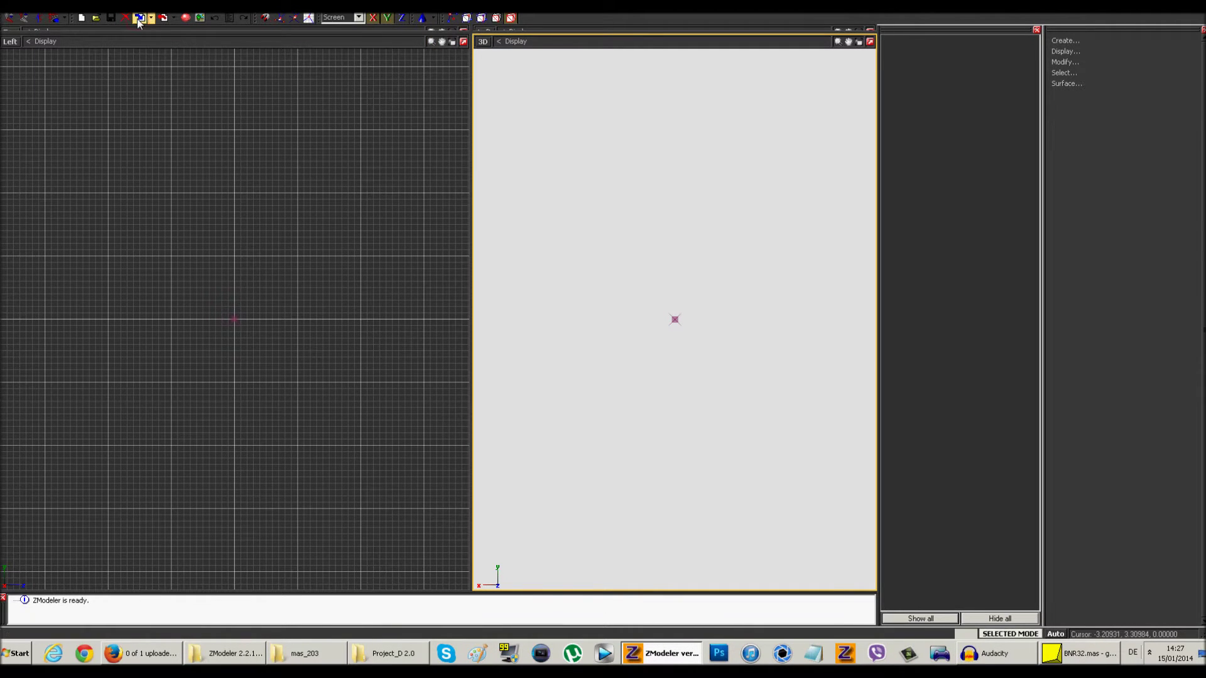
pyautogui.click(140, 19)
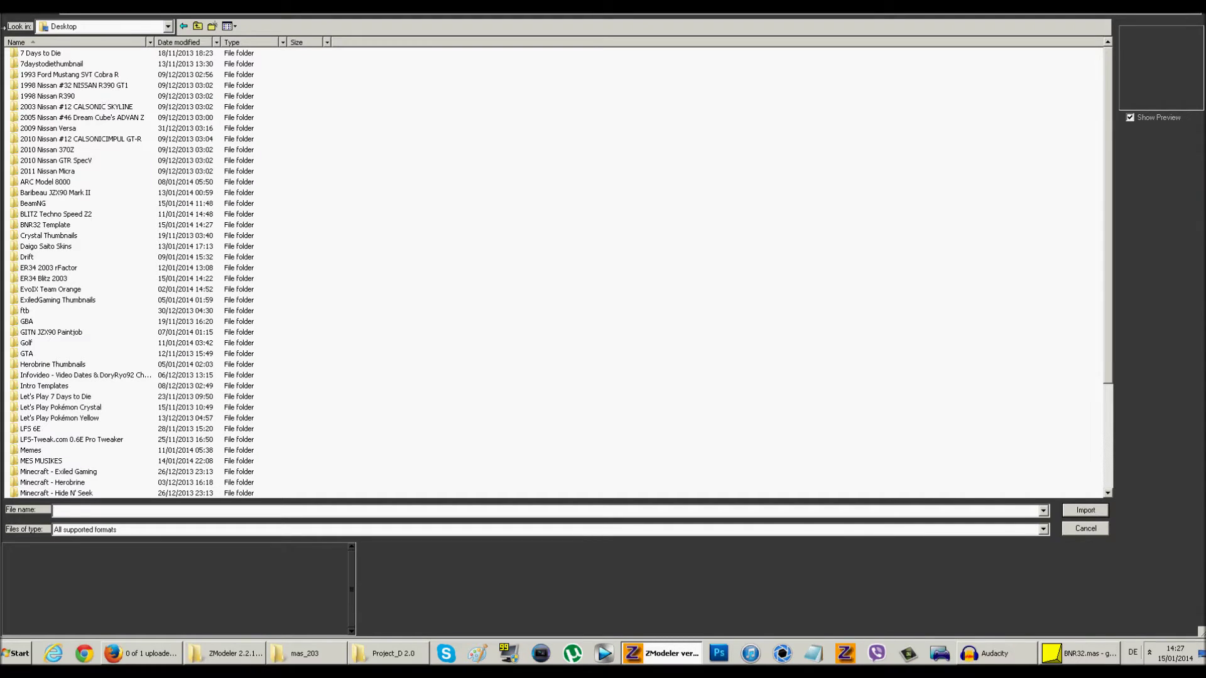
pyautogui.click(88, 27)
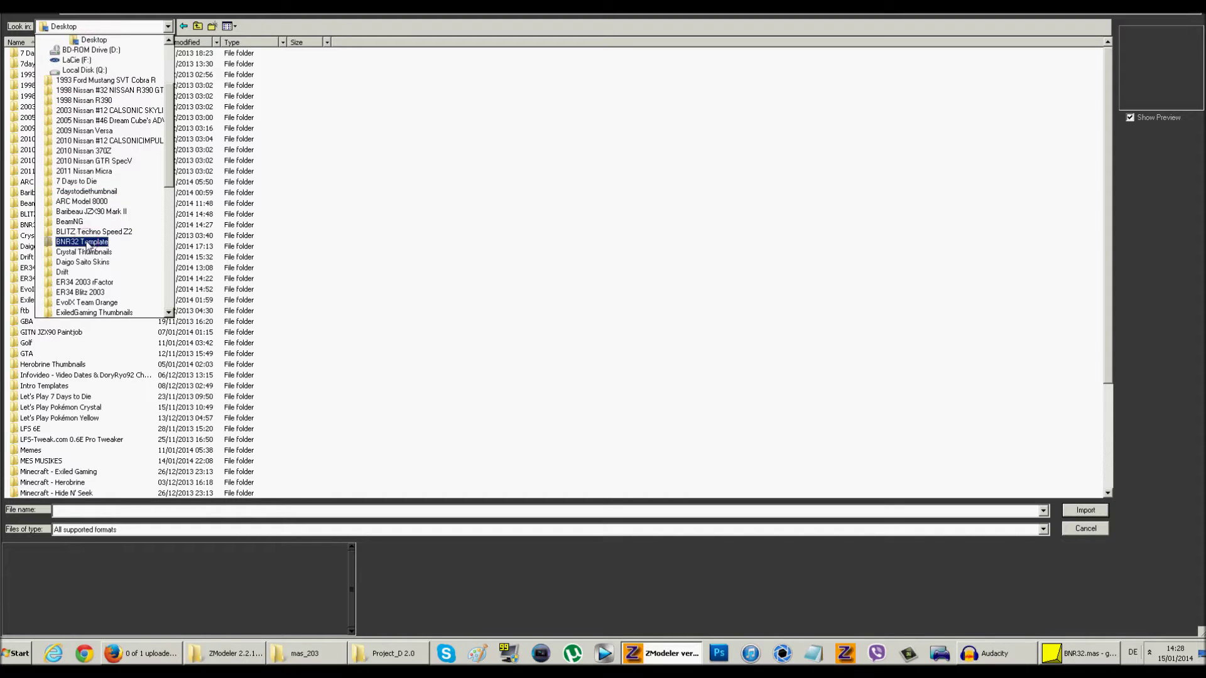
pyautogui.click(86, 242)
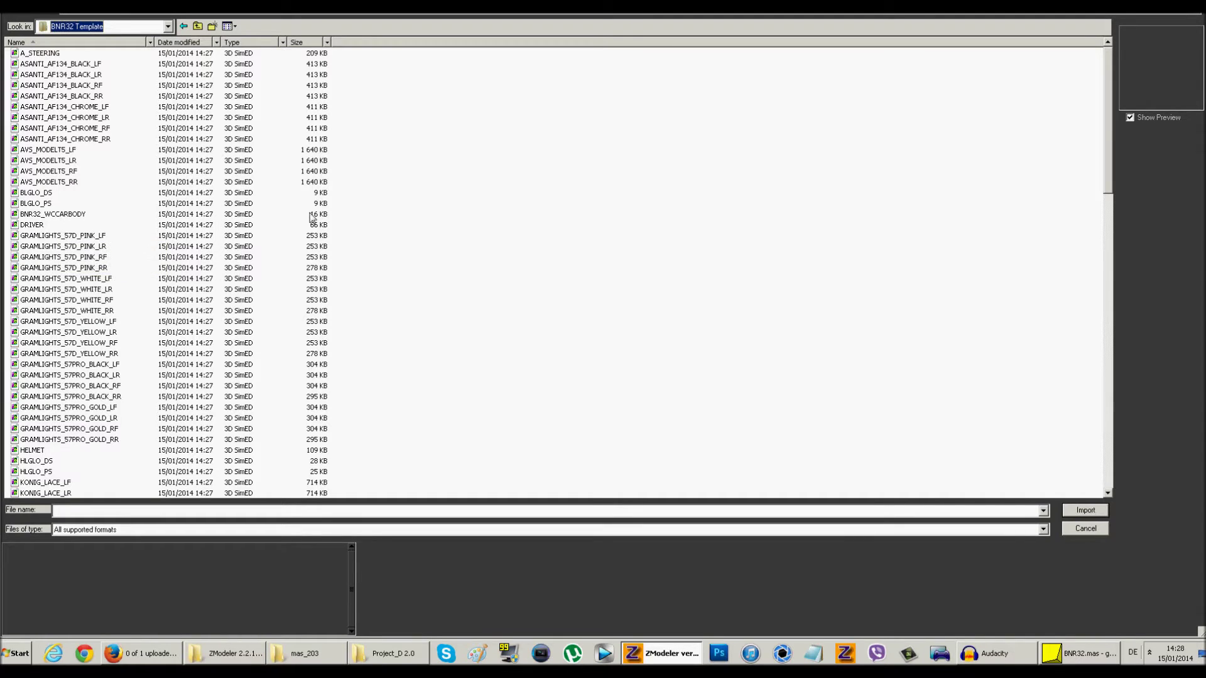
pyautogui.click(63, 214)
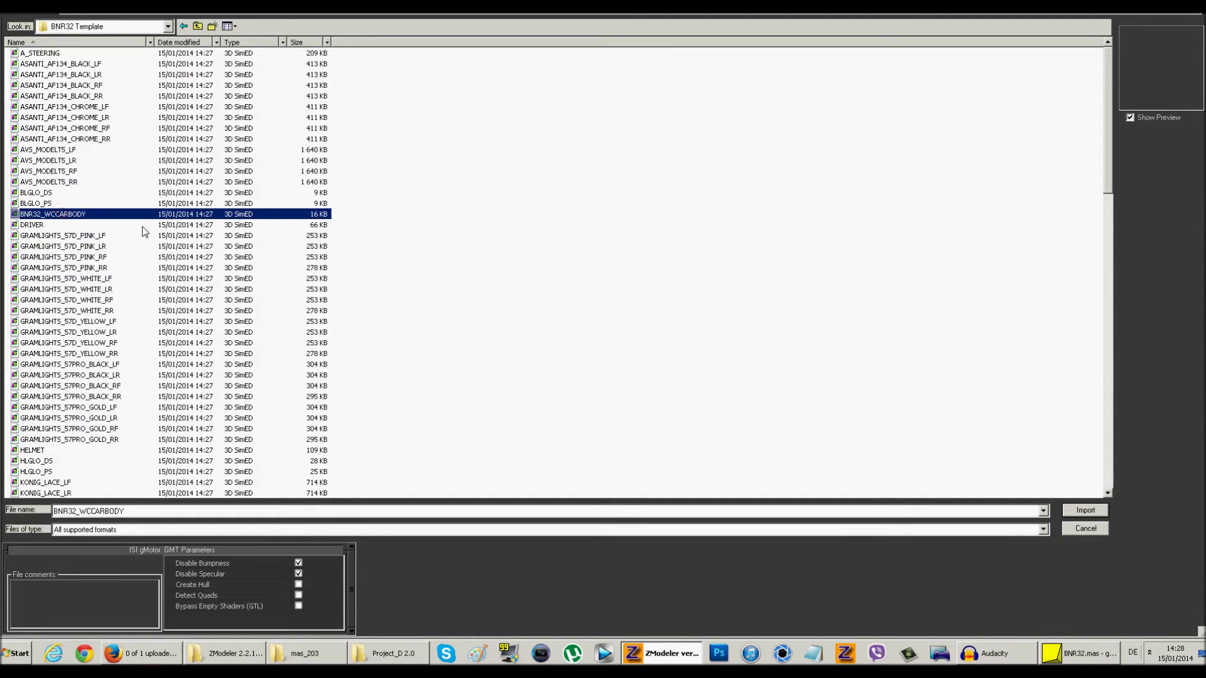
# Select the R32 bodywork, KIT00 bonnet and boot, front and rear bumpers, and RWING_A files.
pyautogui.scroll(-2, 87, 273)
pyautogui.scroll(-5, 88, 273)
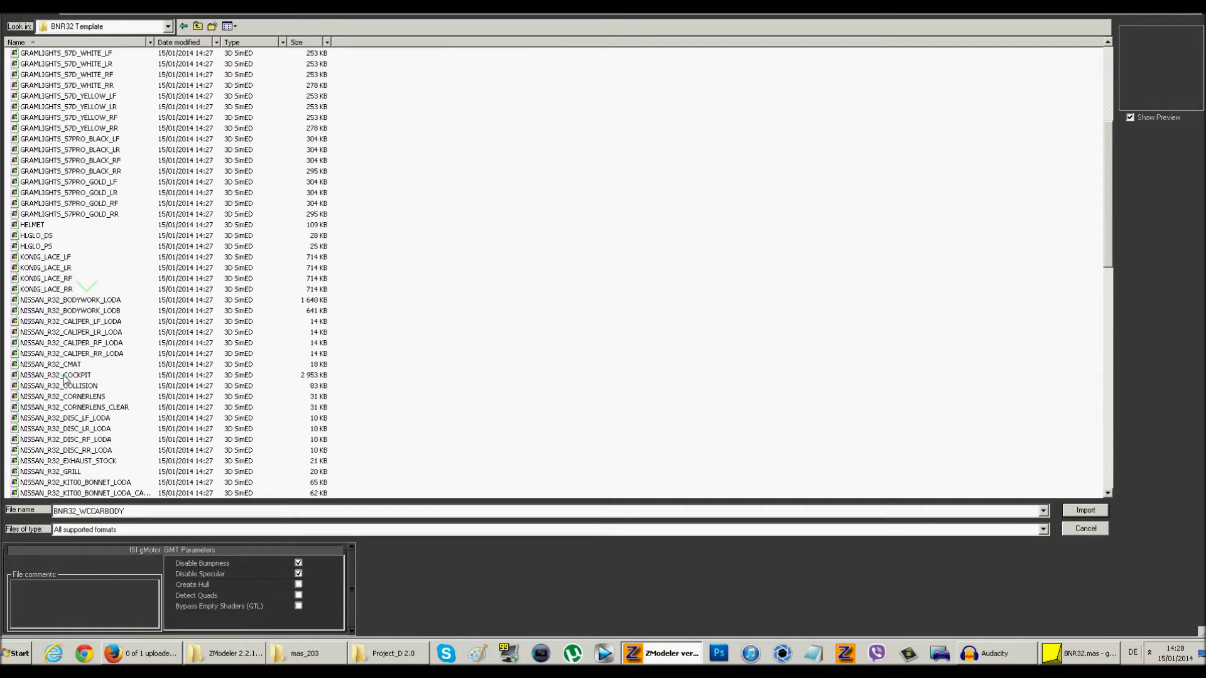
pyautogui.click(98, 301)
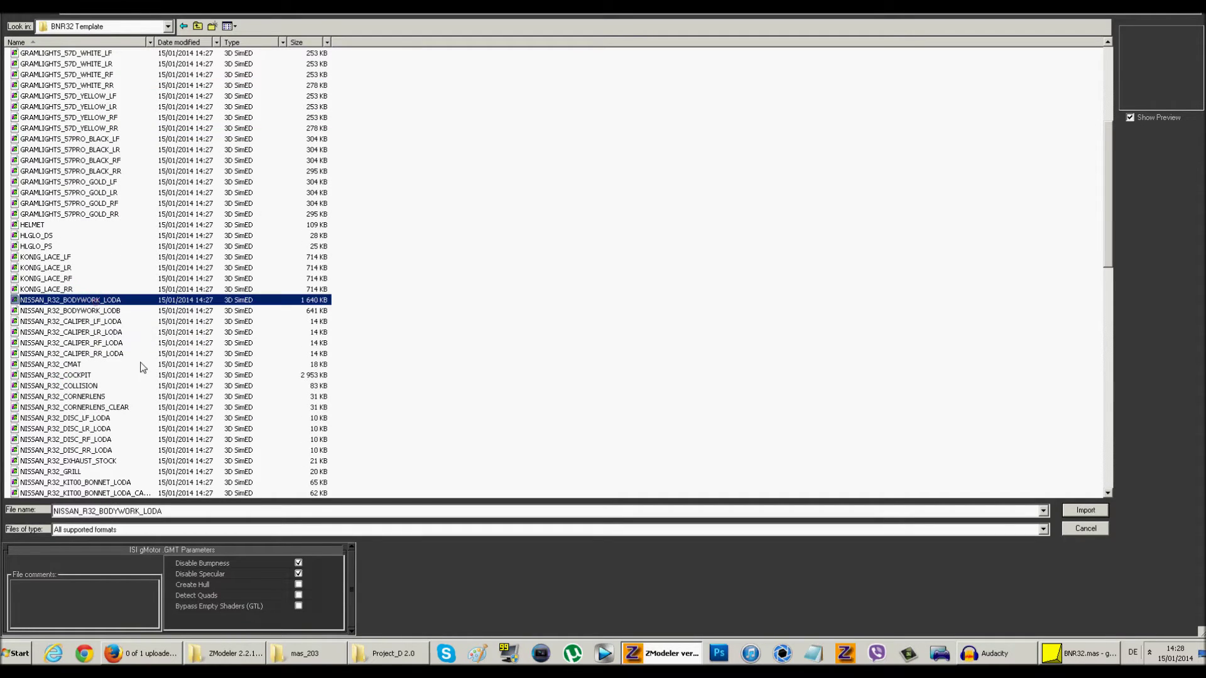
pyautogui.scroll(-2, 122, 328)
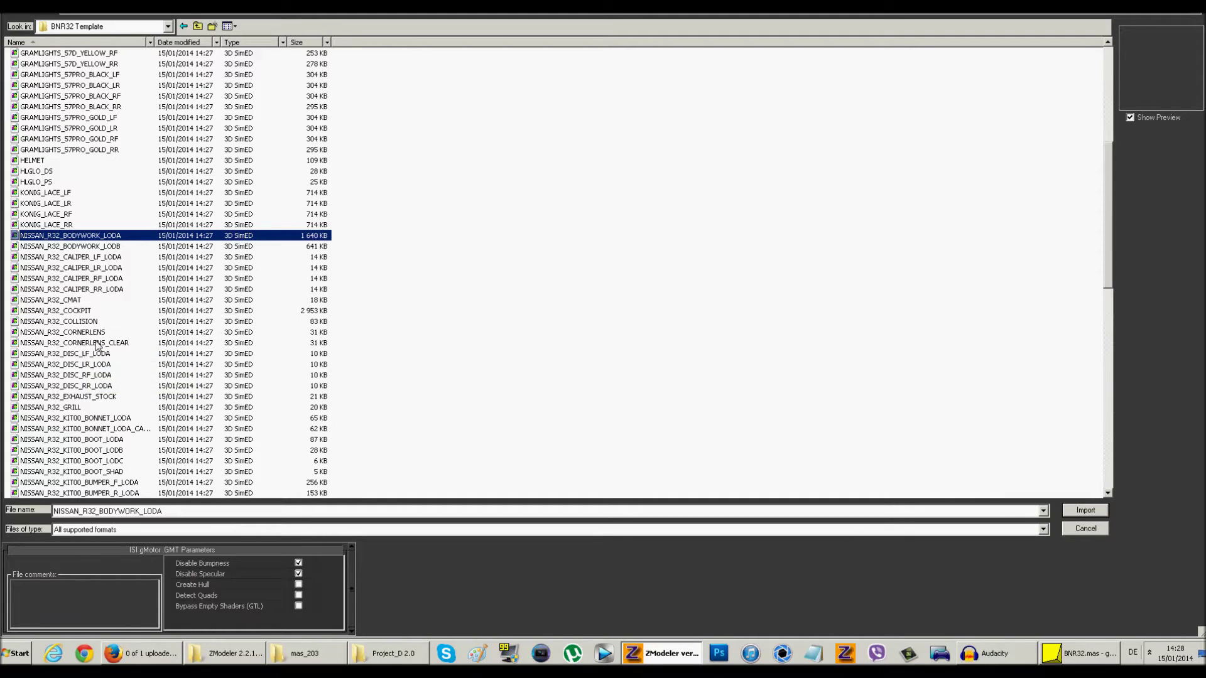
pyautogui.scroll(-1, 100, 328)
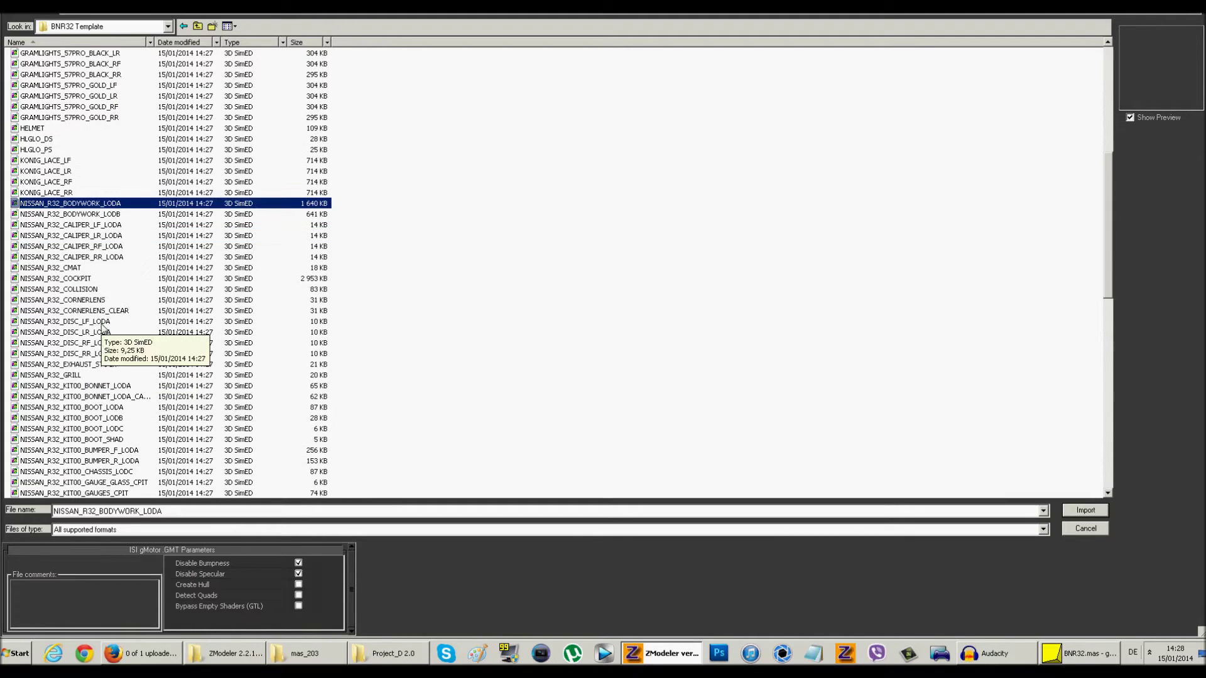
pyautogui.keyDown('ctrl'); pyautogui.click(112, 386); pyautogui.keyUp('ctrl')
pyautogui.keyDown('ctrl'); pyautogui.click(117, 408); pyautogui.keyUp('ctrl')
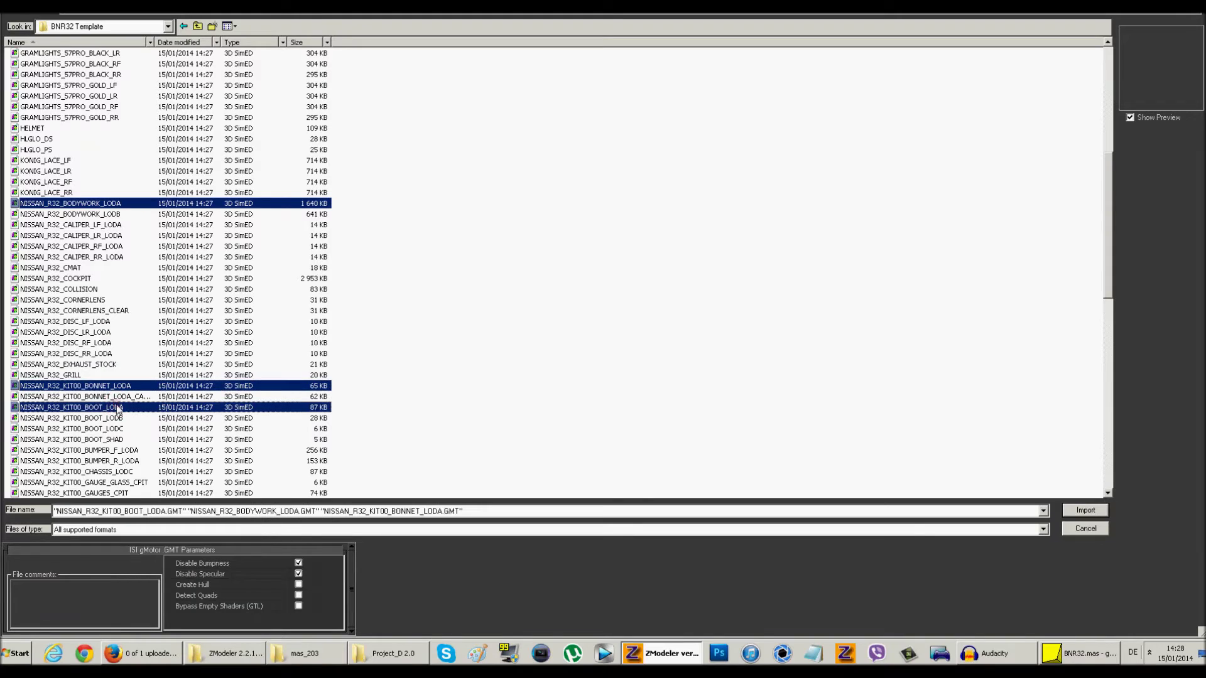
pyautogui.scroll(-1, 117, 409)
pyautogui.keyDown('ctrl'); pyautogui.click(125, 418); pyautogui.keyUp('ctrl')
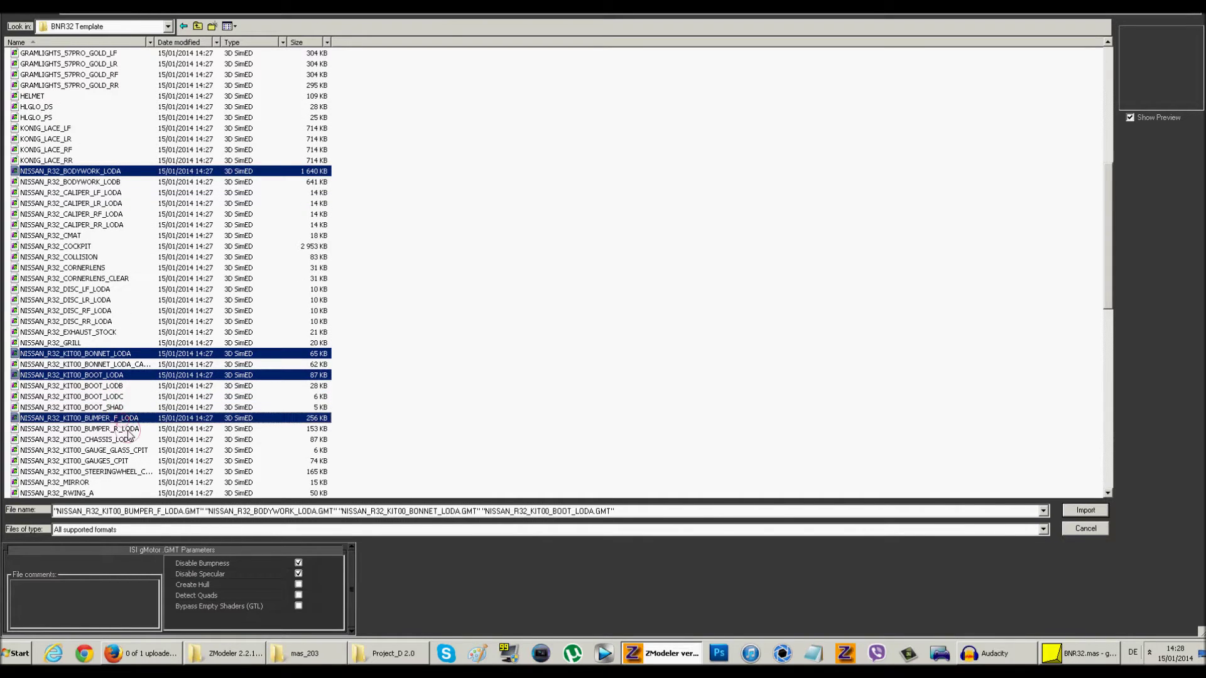
pyautogui.keyDown('ctrl'); pyautogui.click(128, 431); pyautogui.keyUp('ctrl')
pyautogui.scroll(-3, 146, 430)
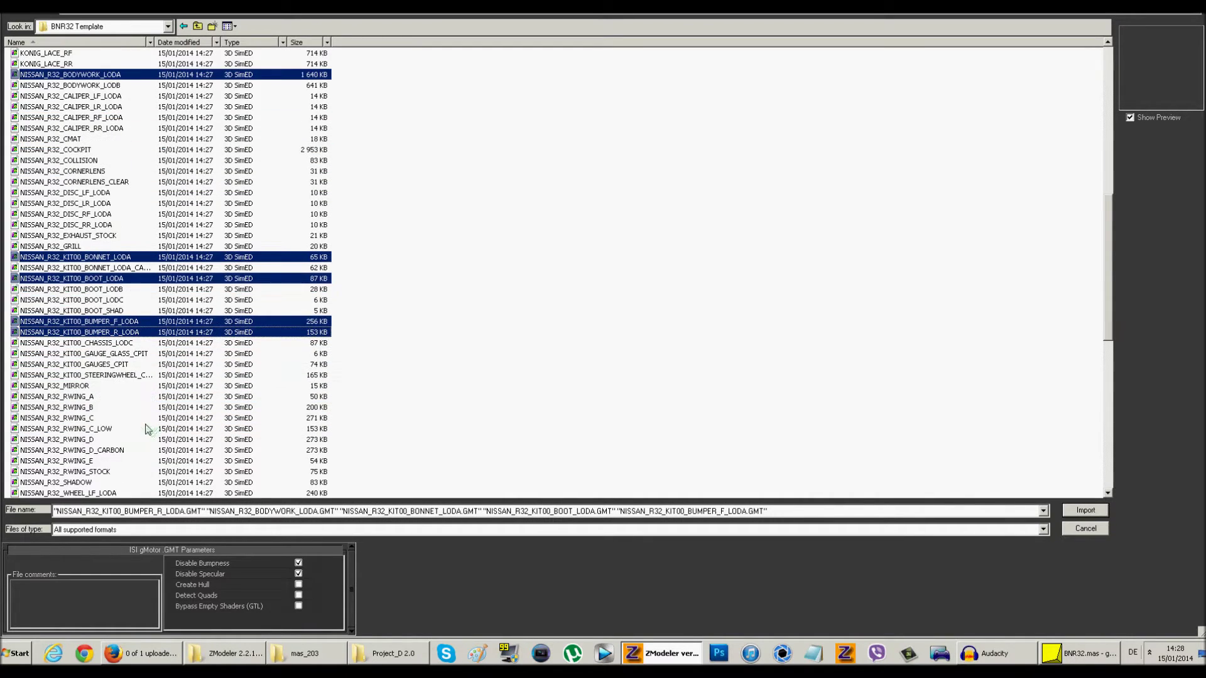
pyautogui.keyDown('ctrl'); pyautogui.click(102, 397); pyautogui.keyUp('ctrl')
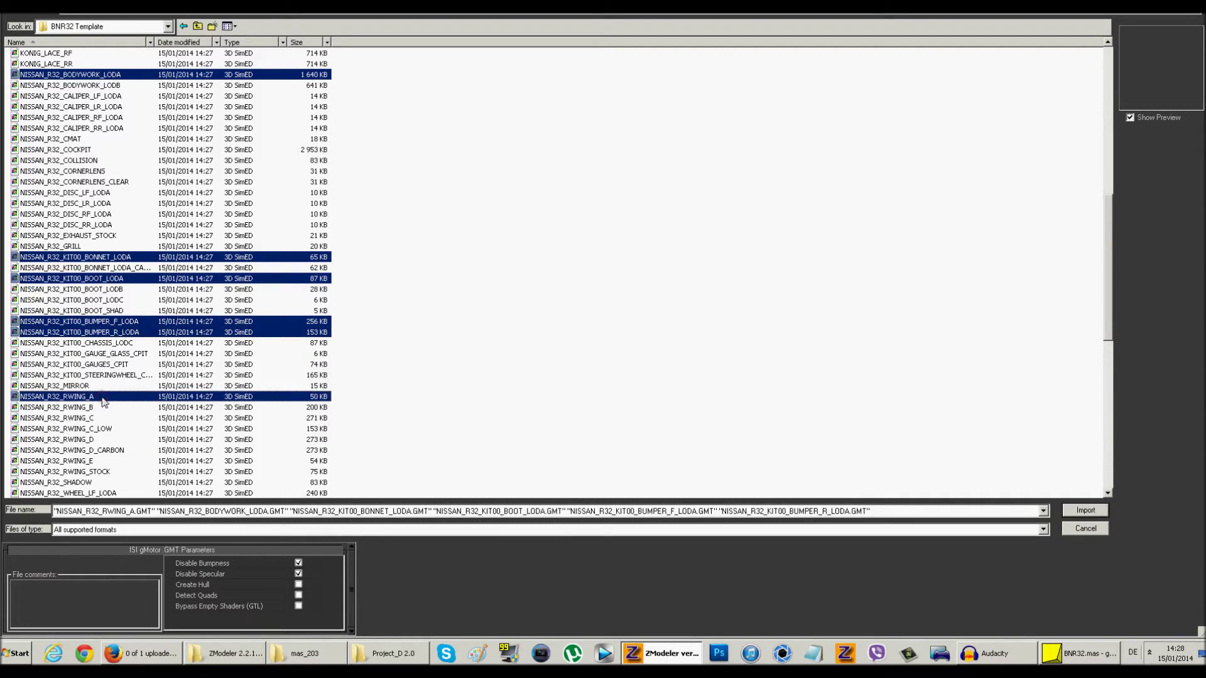
# Swap the KIT00 bonnet for R32_BONNET_A, add ROOFSPOILER_COLOR, and import the parts.
pyautogui.scroll(-1, 124, 405)
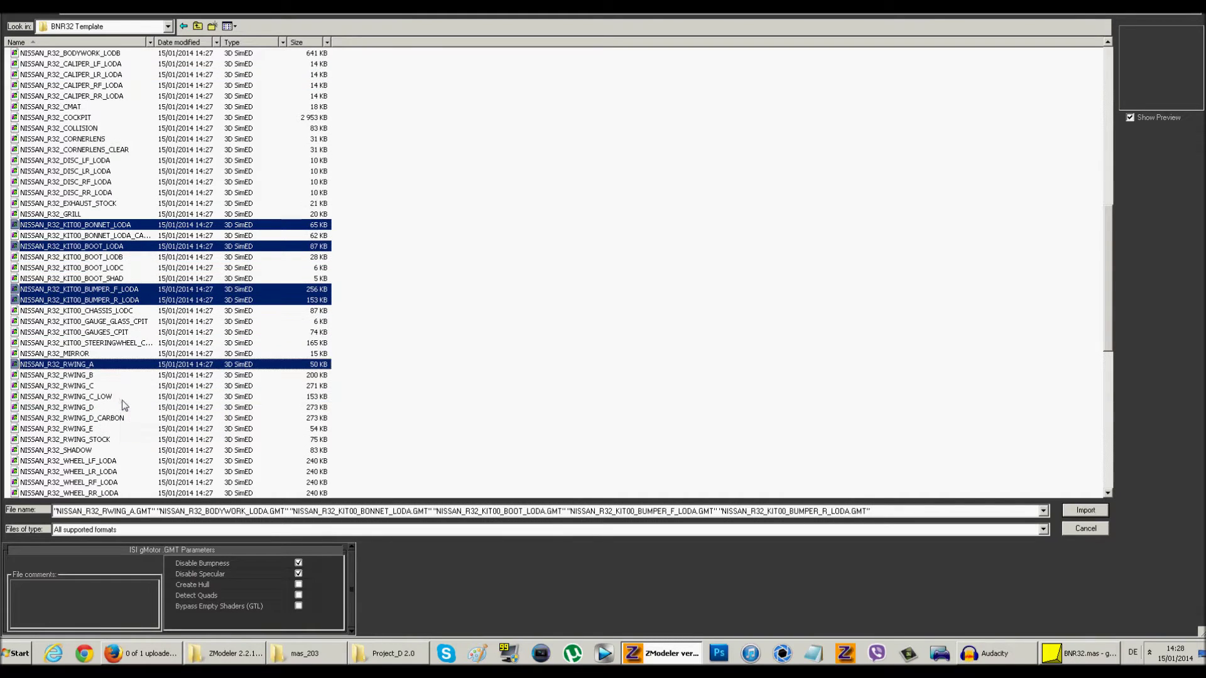
pyautogui.scroll(-3, 125, 408)
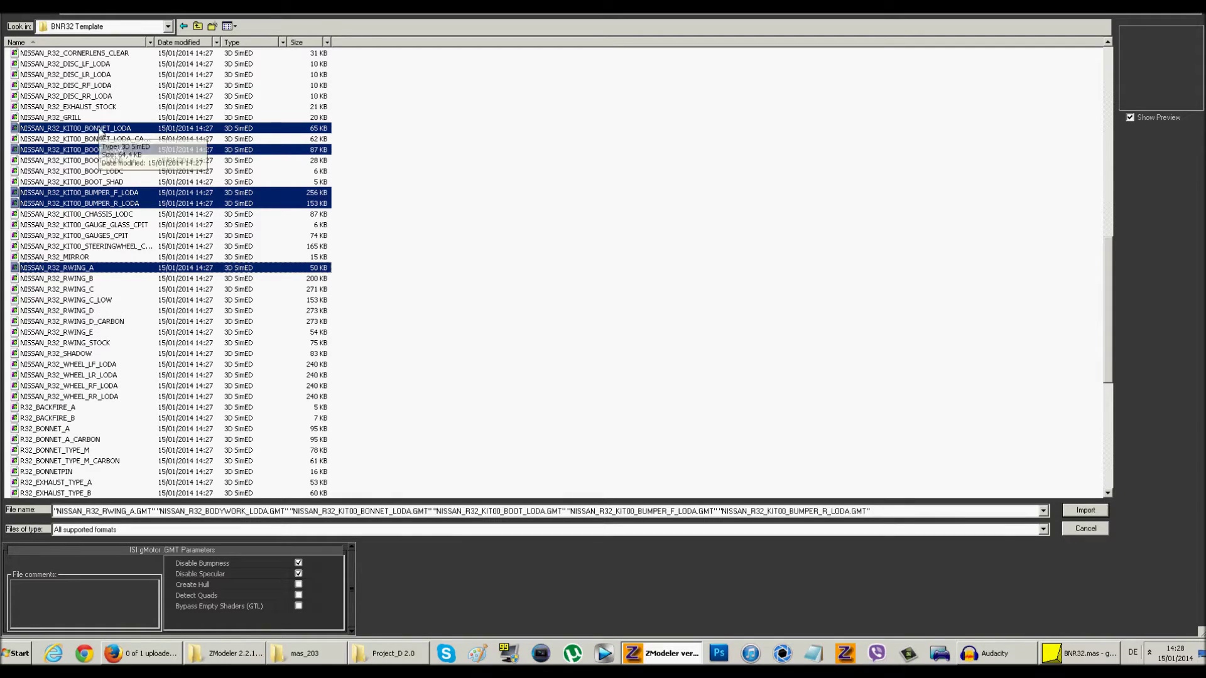
pyautogui.keyDown('ctrl'); pyautogui.click(99, 128); pyautogui.keyUp('ctrl')
pyautogui.keyDown('ctrl'); pyautogui.click(103, 149); pyautogui.keyUp('ctrl')
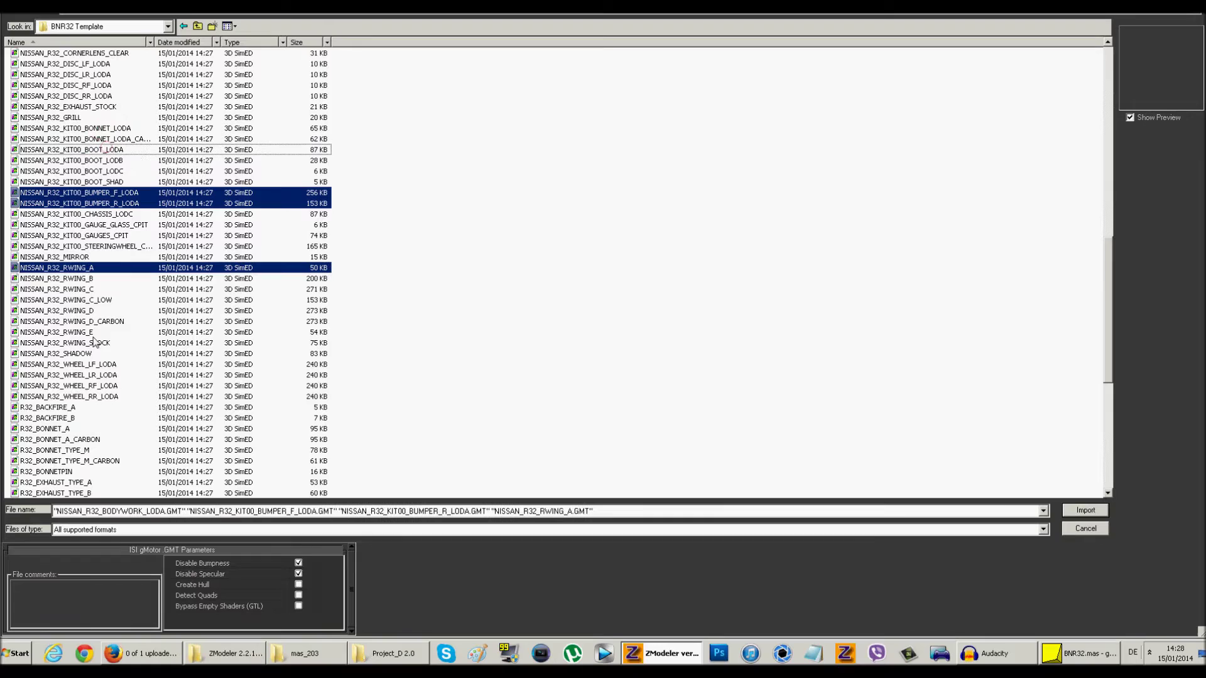
pyautogui.keyDown('ctrl'); pyautogui.click(71, 430); pyautogui.keyUp('ctrl')
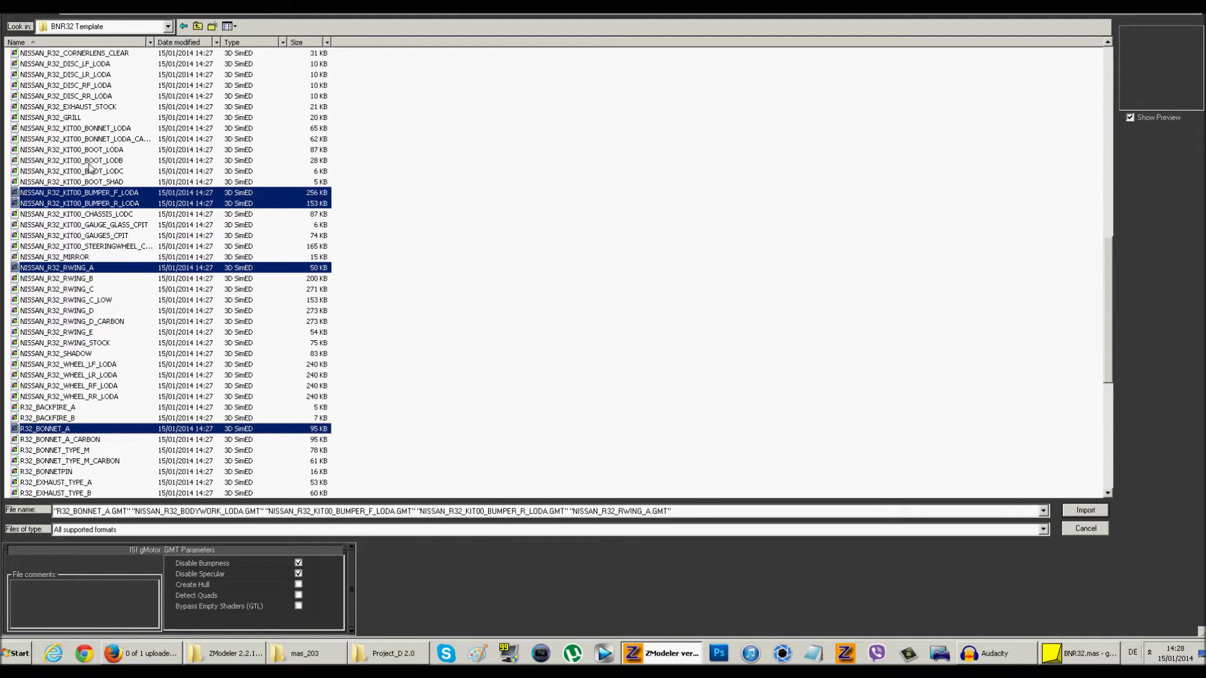
pyautogui.keyDown('ctrl'); pyautogui.click(91, 151); pyautogui.keyUp('ctrl')
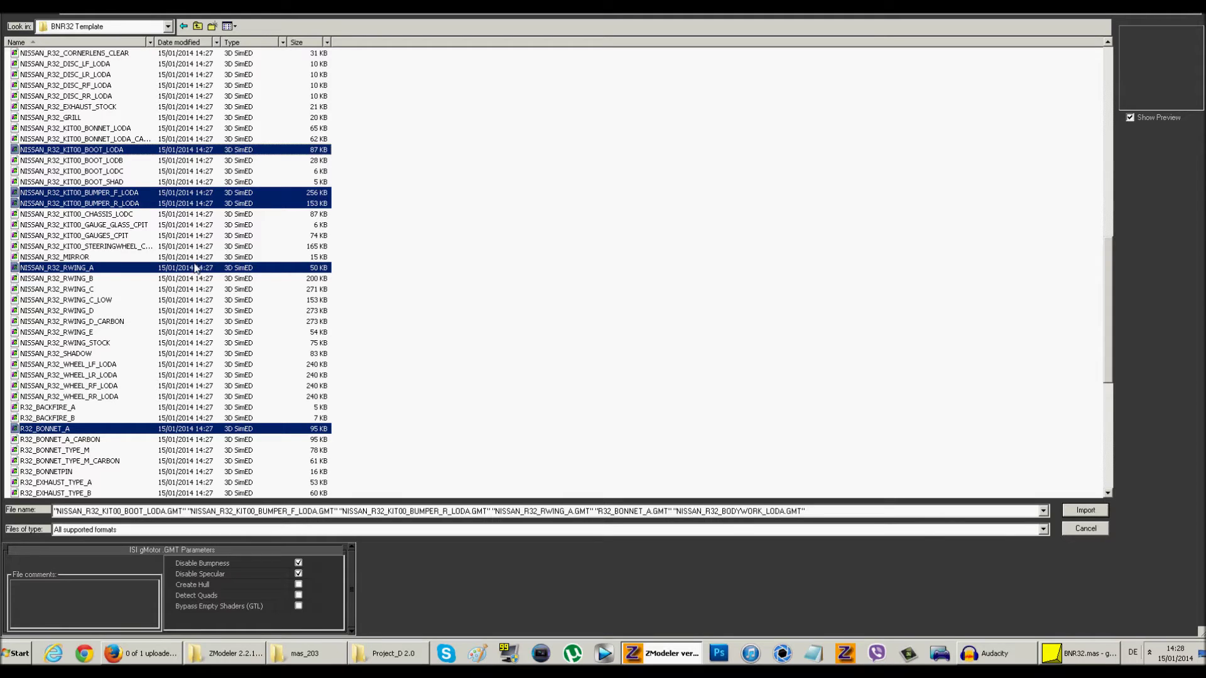
pyautogui.scroll(-3, 56, 495)
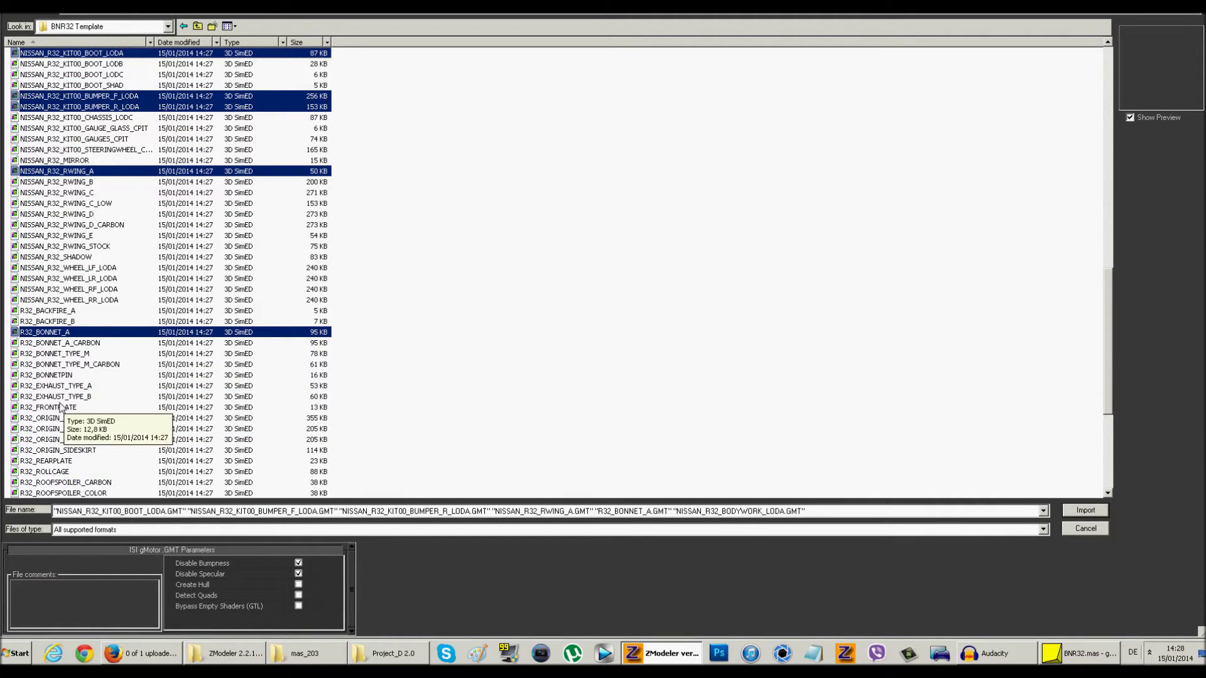
pyautogui.scroll(-3, 93, 386)
pyautogui.scroll(-3, 93, 385)
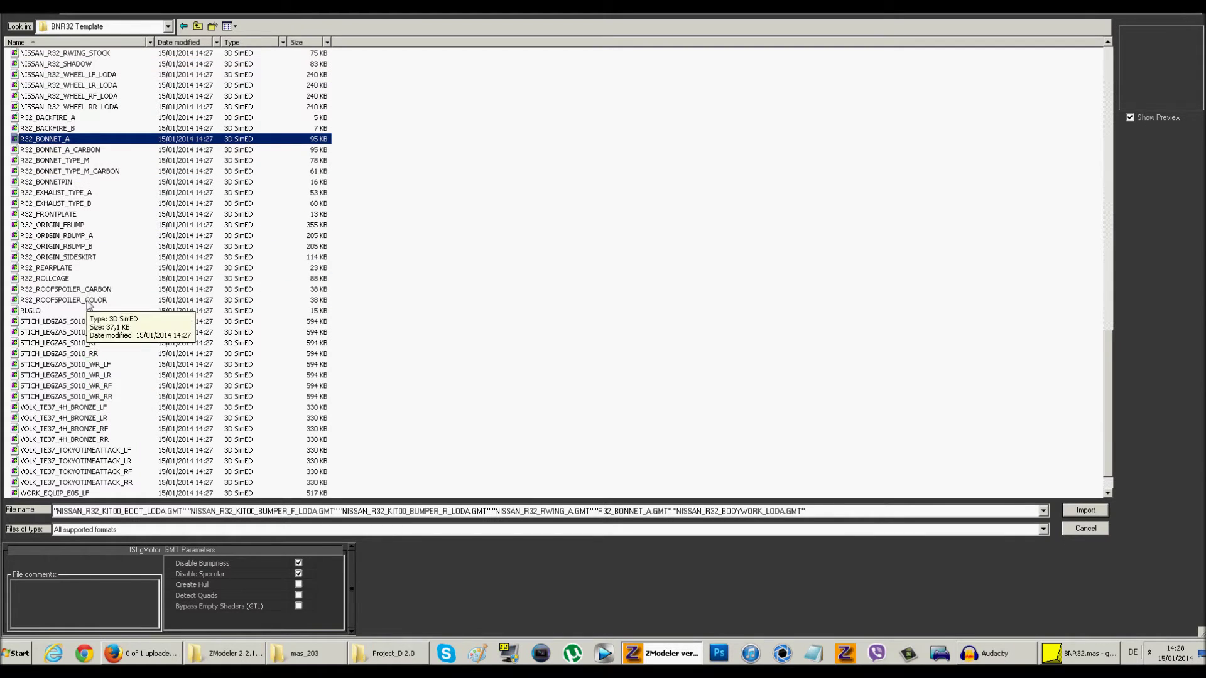
pyautogui.keyDown('ctrl'); pyautogui.click(88, 300); pyautogui.keyUp('ctrl')
pyautogui.scroll(-1, 111, 320)
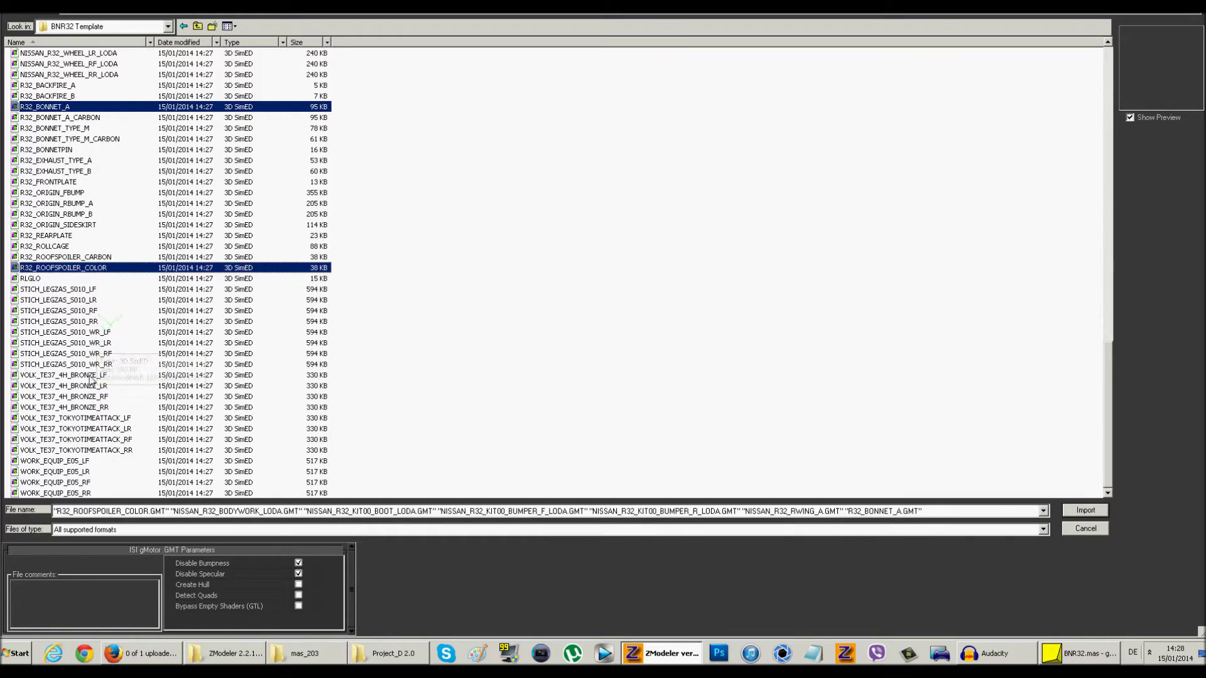
pyautogui.scroll(3, 94, 358)
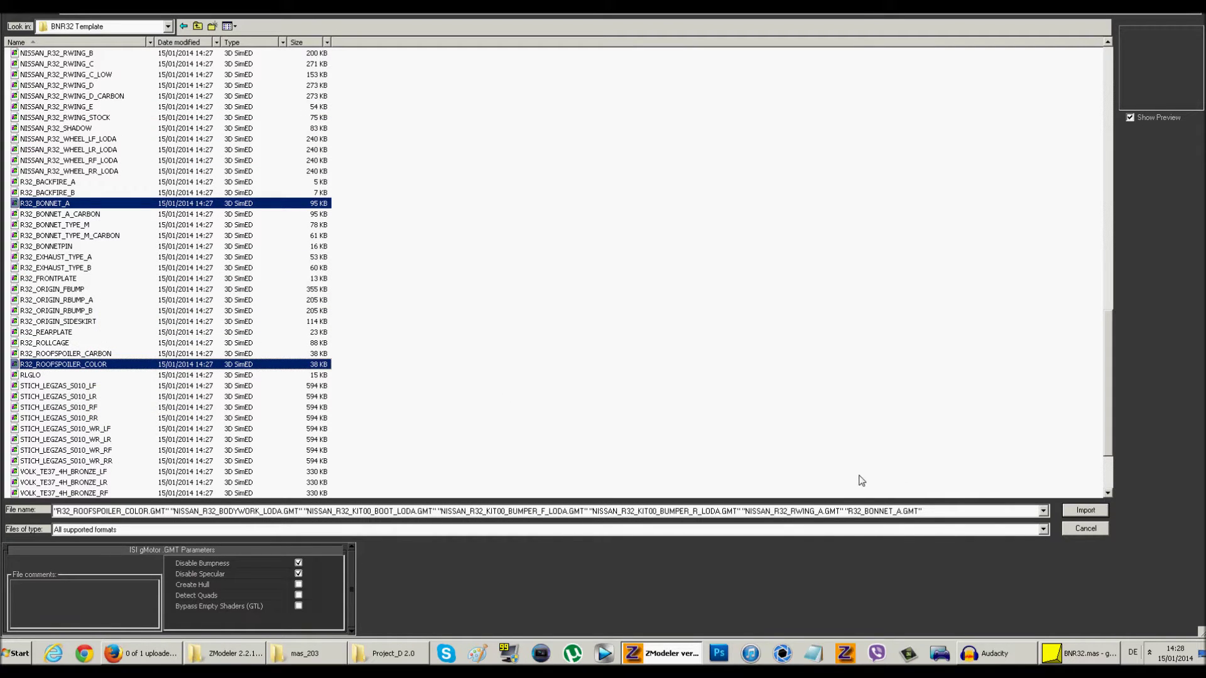
pyautogui.click(1100, 509)
pyautogui.moveTo(679, 286); pyautogui.dragTo(613, 296, button='middle')
# Disable the common_paint_specular.dds layer on the WCCARBODY material.
pyautogui.scroll(3, 613, 293)
pyautogui.click(249, 317)
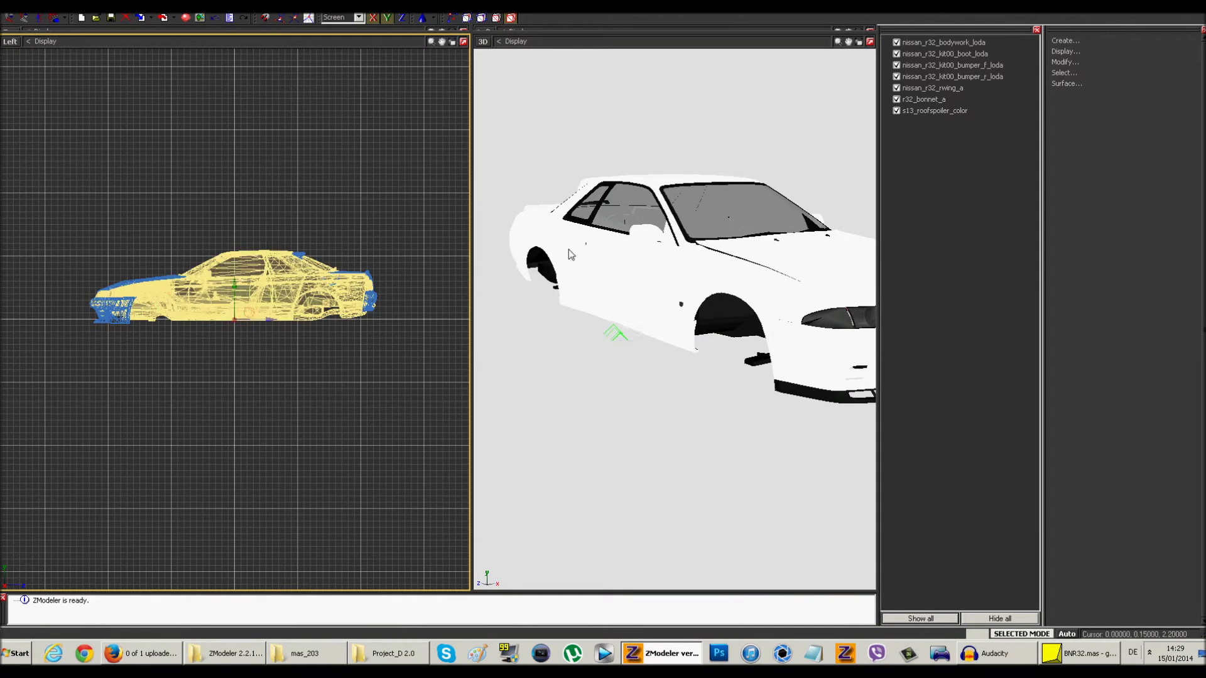
pyautogui.moveTo(626, 107); pyautogui.dragTo(785, 233, button='middle')
pyautogui.click(186, 18)
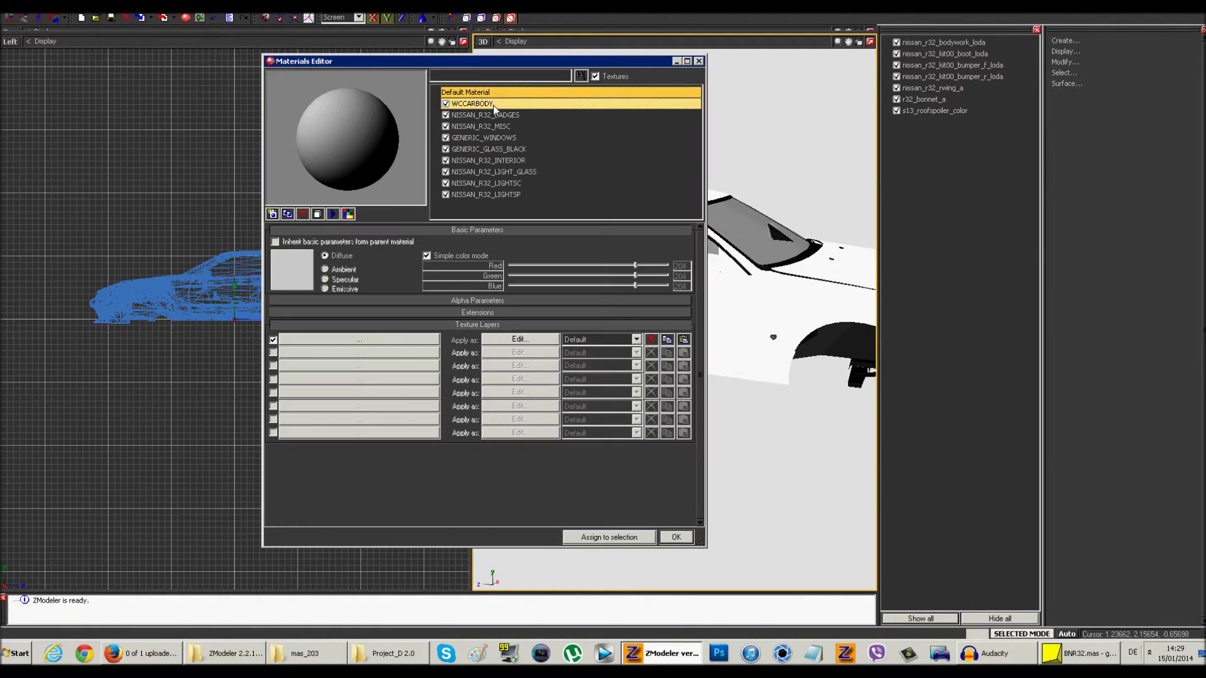
pyautogui.click(493, 105)
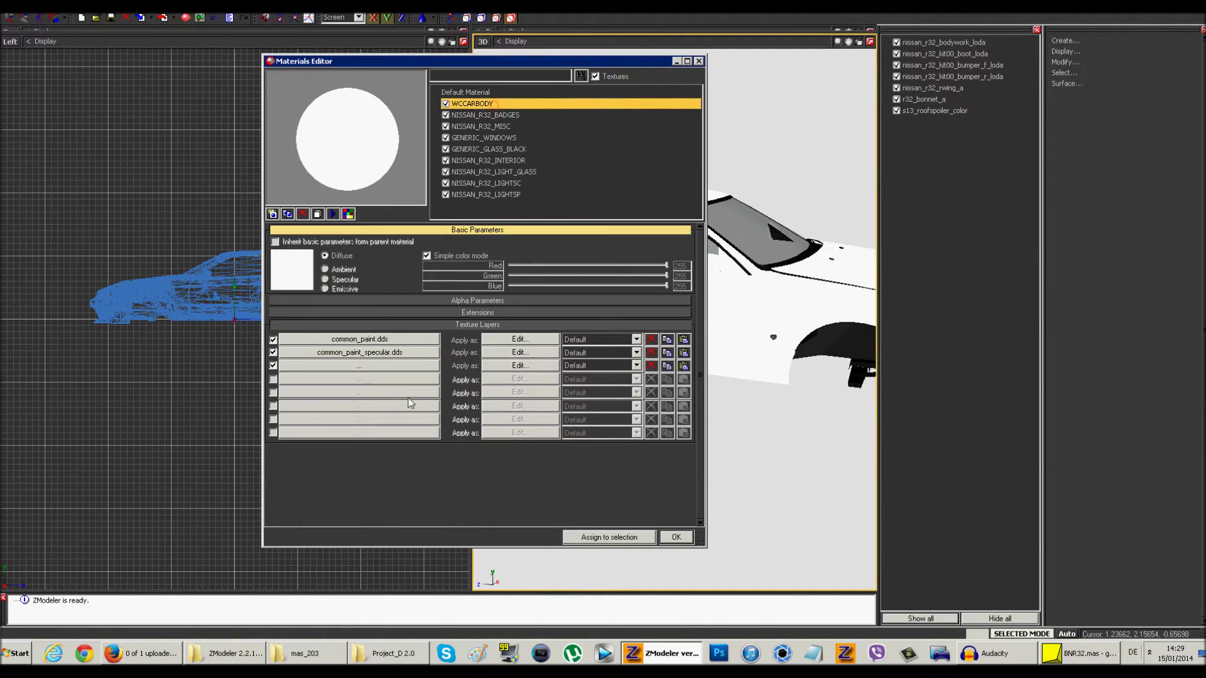
pyautogui.click(274, 352)
pyautogui.click(676, 537)
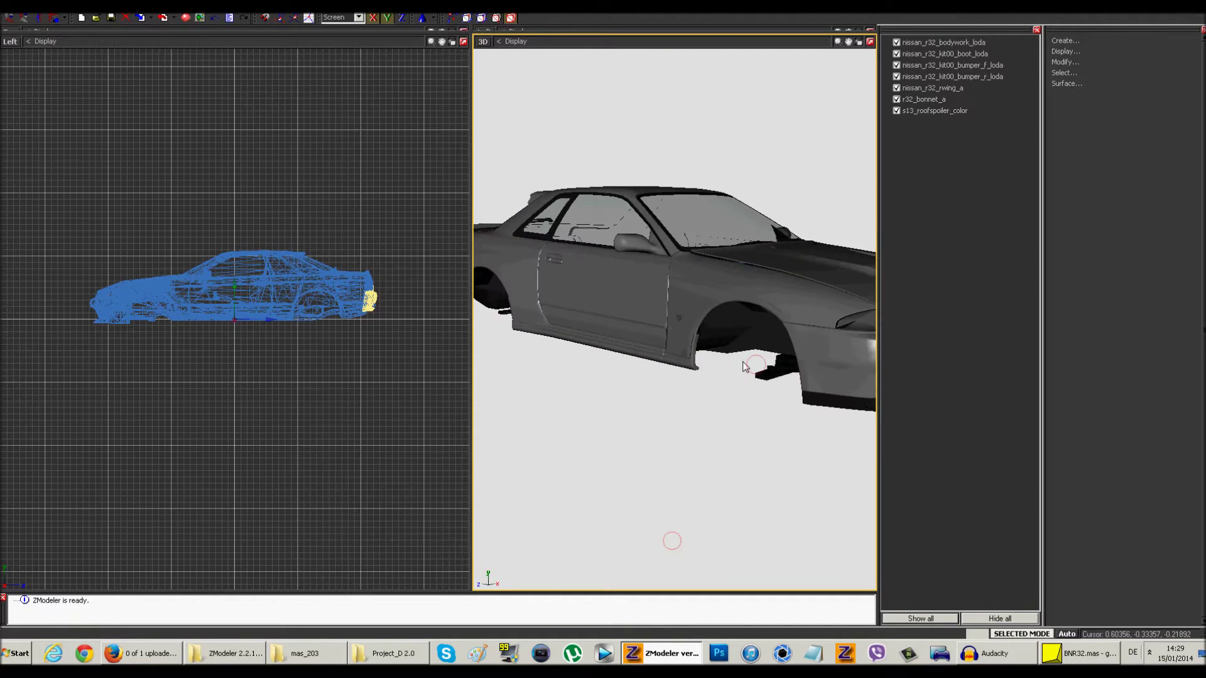
# Maximize the 3D view and bring up the import file list again.
pyautogui.moveTo(743, 366); pyautogui.dragTo(714, 380, button='middle')
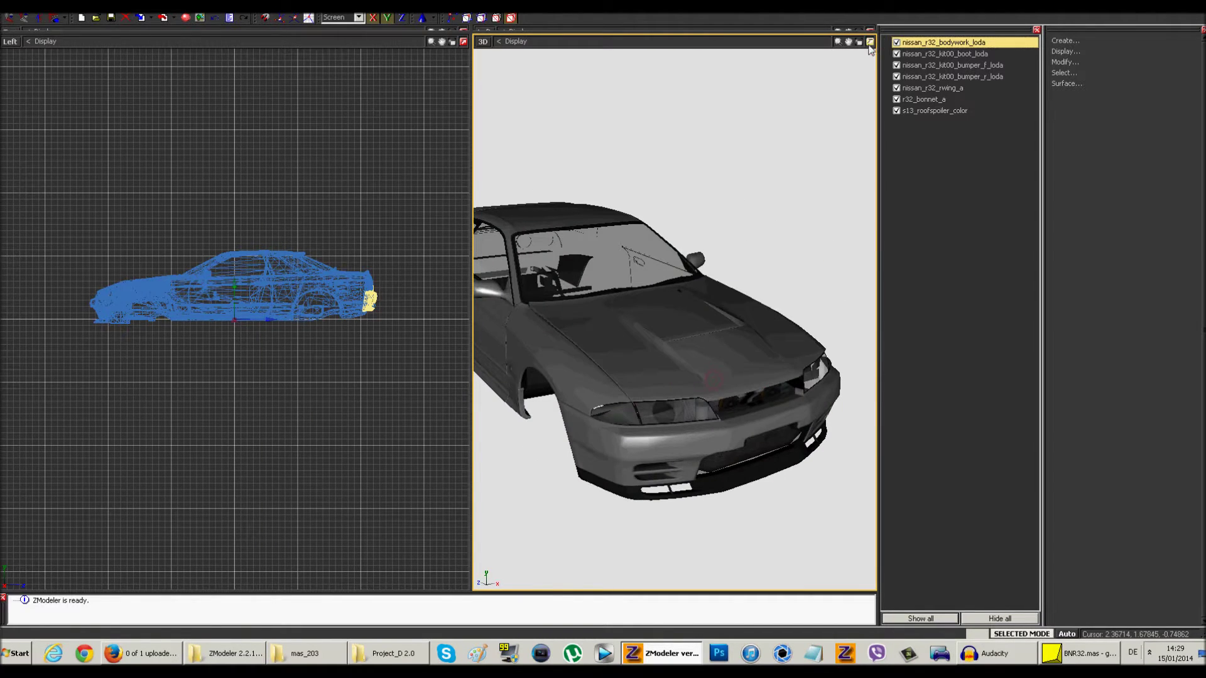
pyautogui.click(870, 42)
pyautogui.moveTo(462, 208); pyautogui.dragTo(458, 255, button='middle')
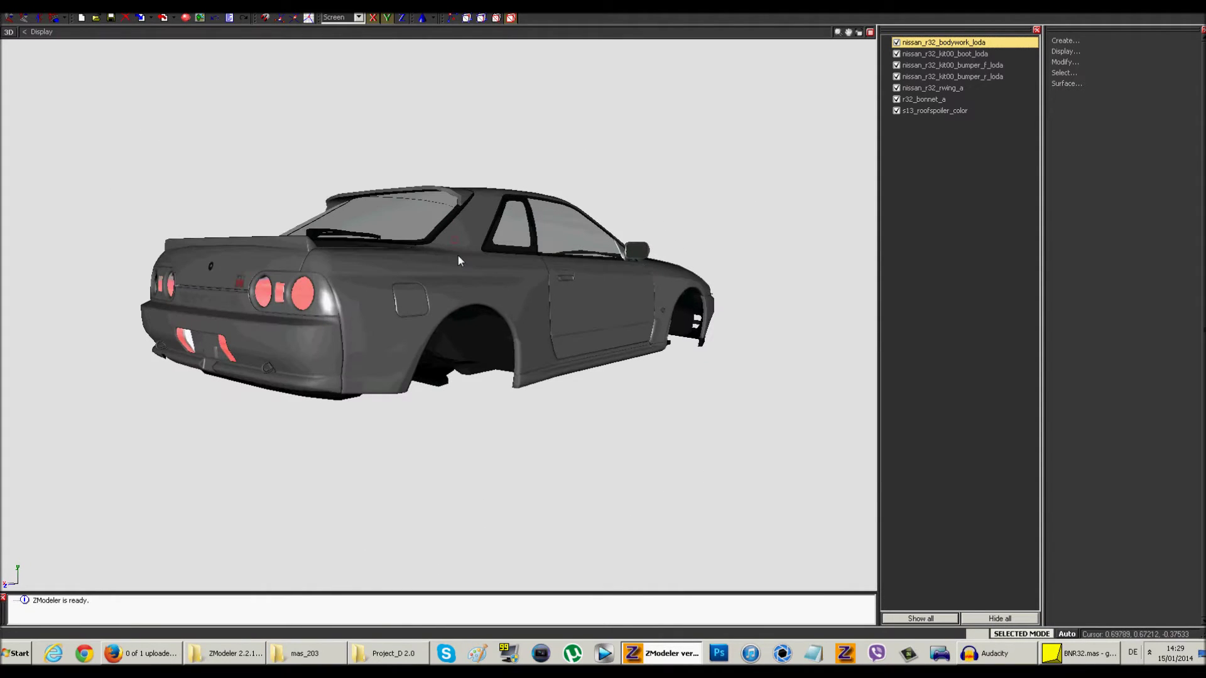
pyautogui.scroll(2, 458, 255)
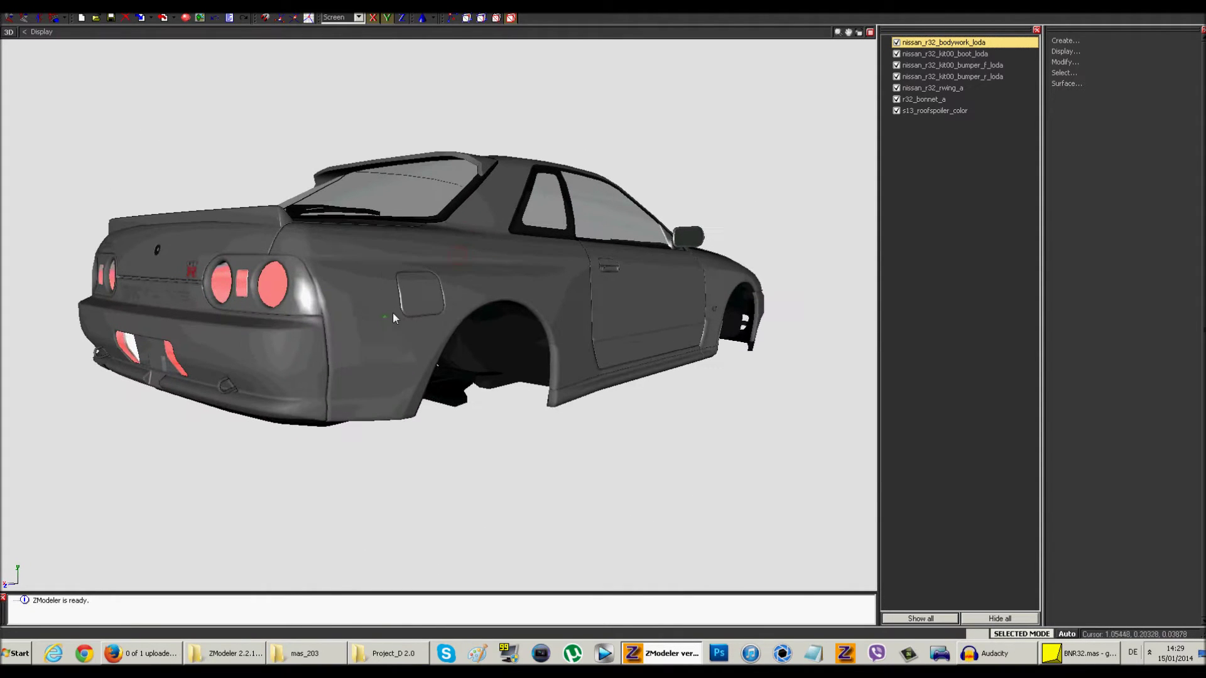
pyautogui.click(141, 17)
pyautogui.click(94, 269)
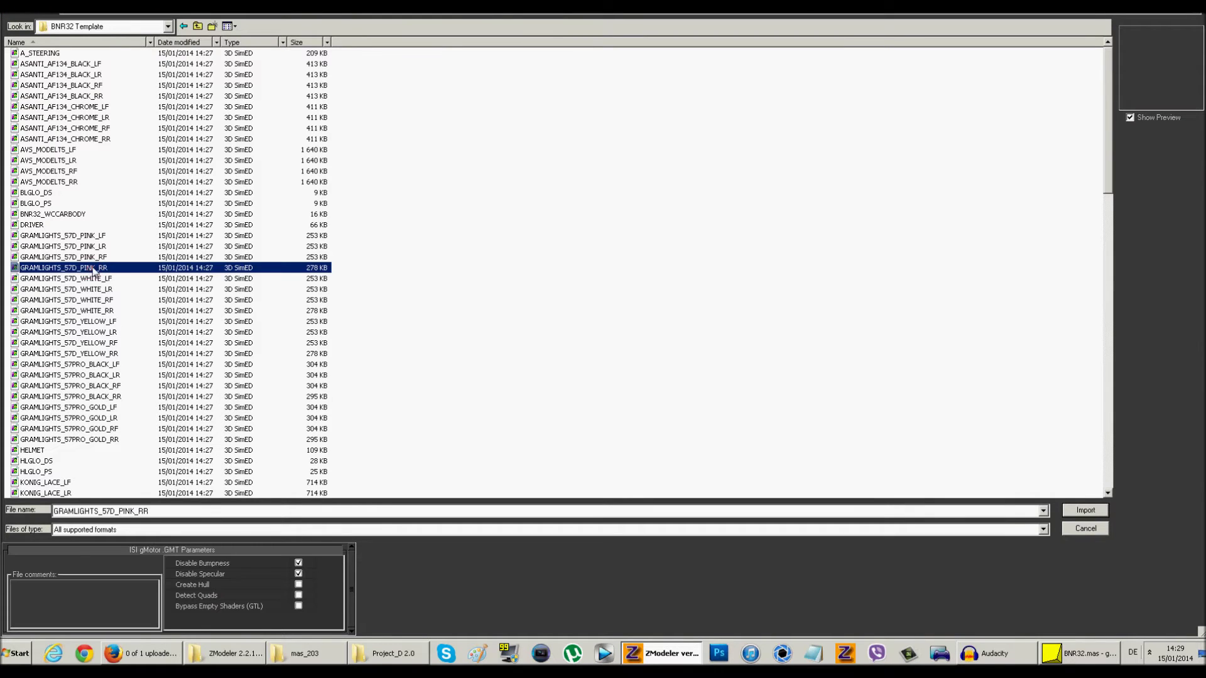
pyautogui.scroll(-19, 95, 270)
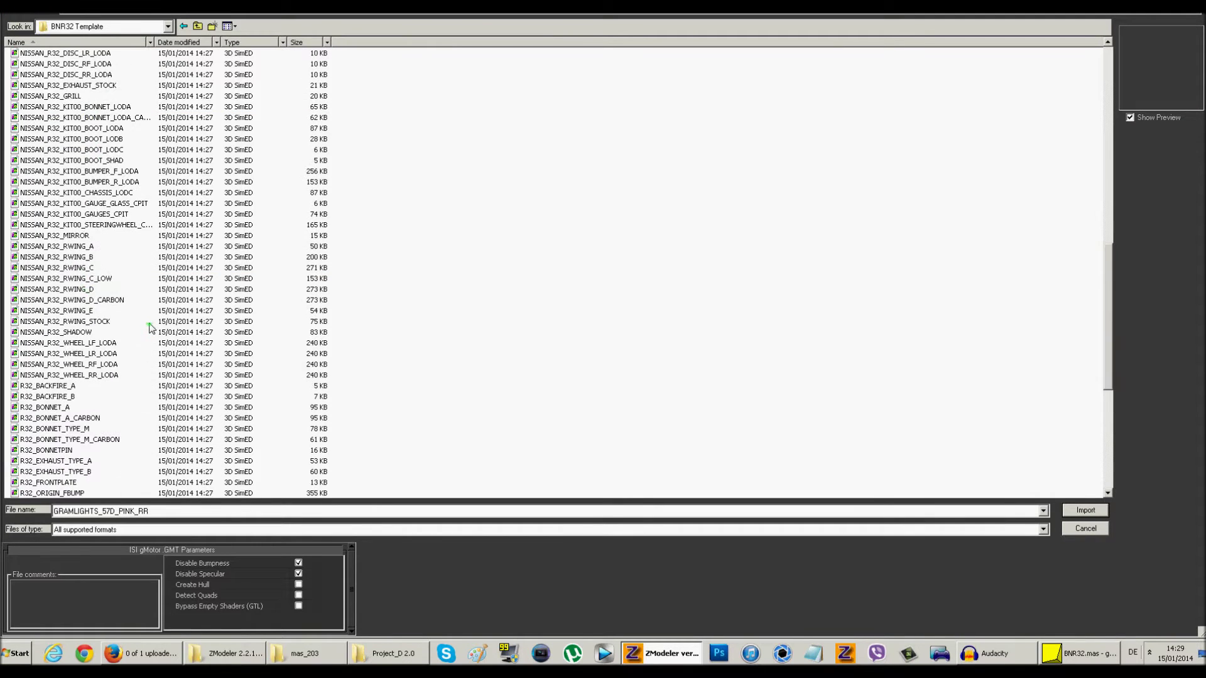
pyautogui.scroll(-7, 150, 327)
pyautogui.click(68, 269)
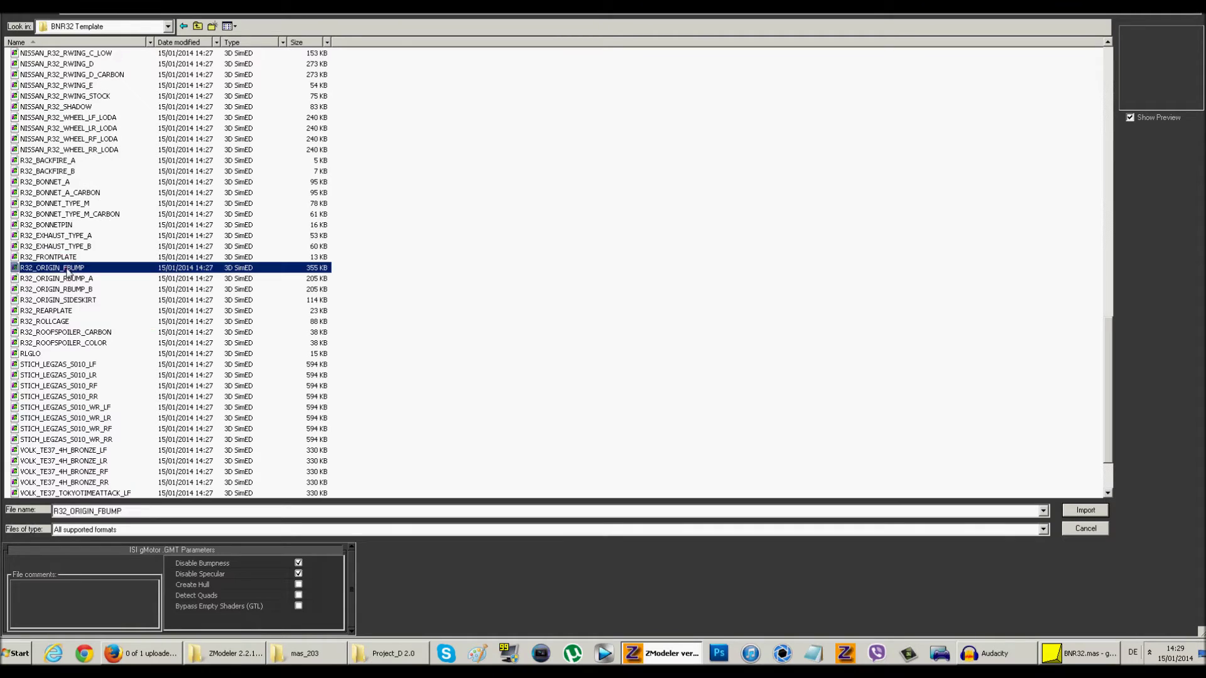
pyautogui.keyDown('ctrl'); pyautogui.click(94, 301); pyautogui.keyUp('ctrl')
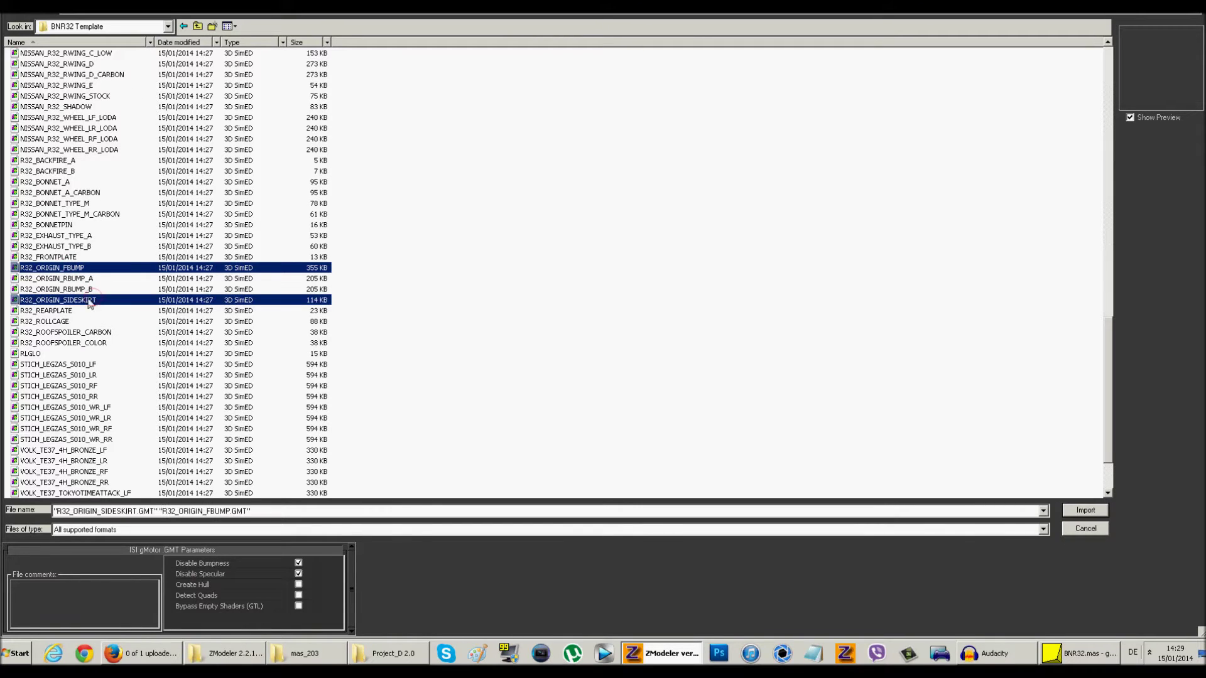
pyautogui.keyDown('ctrl'); pyautogui.click(87, 279); pyautogui.keyUp('ctrl')
pyautogui.press('Return')
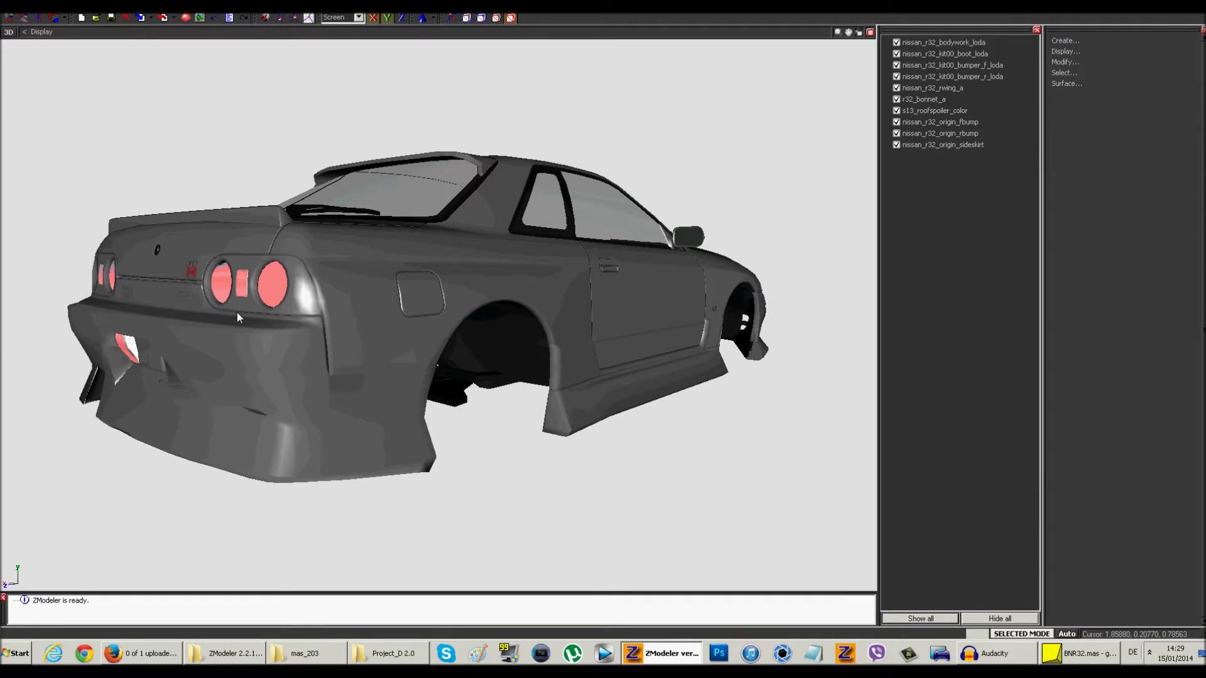
pyautogui.click(897, 76)
pyautogui.click(896, 65)
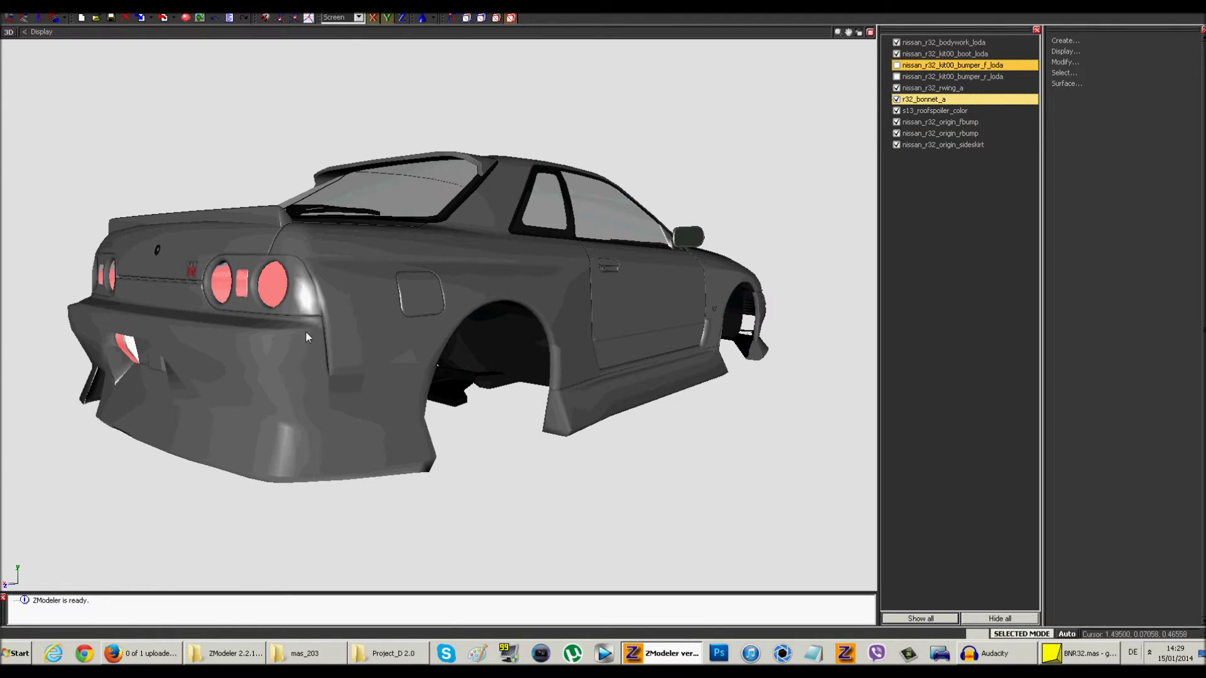
pyautogui.click(896, 133)
pyautogui.click(896, 122)
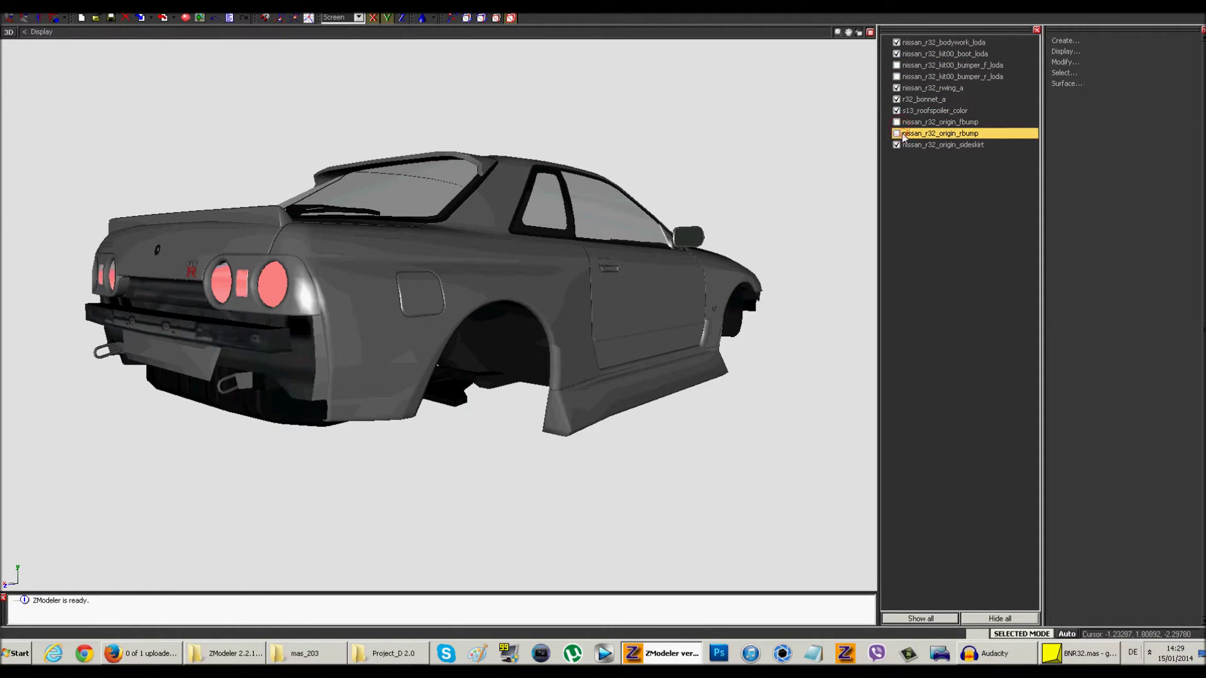
pyautogui.click(896, 145)
pyautogui.click(897, 145)
pyautogui.click(896, 134)
pyautogui.click(897, 121)
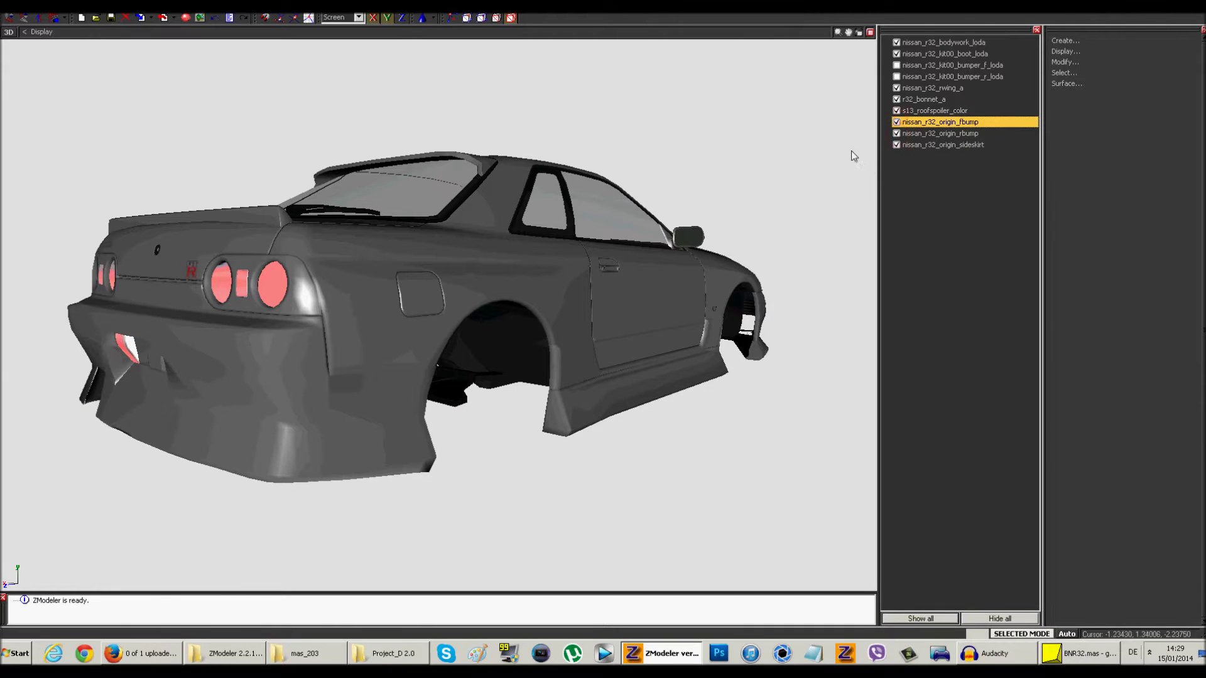
pyautogui.moveTo(821, 142); pyautogui.dragTo(767, 141, button='middle')
pyautogui.moveTo(648, 186); pyautogui.dragTo(410, 260, button='middle')
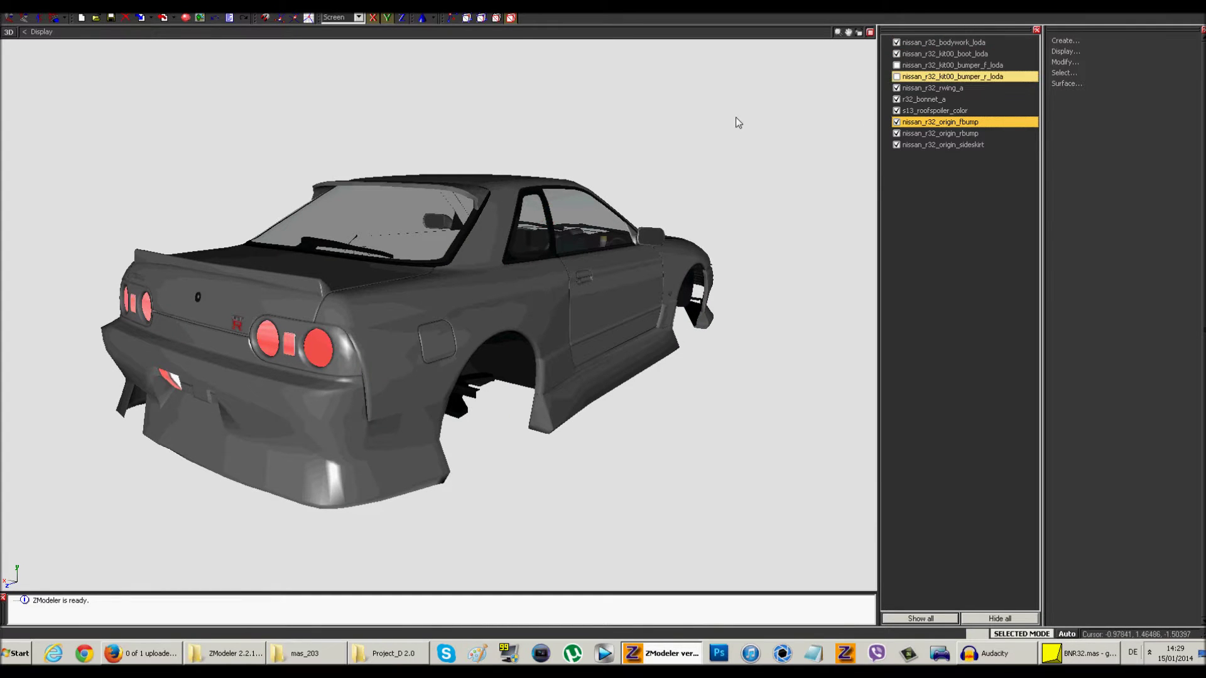
# Import a part file and the NISSAN_R32_RWING_STOCK rear wing from BNR32 Template.
pyautogui.click(141, 18)
pyautogui.scroll(-6, 85, 265)
pyautogui.scroll(-12, 86, 265)
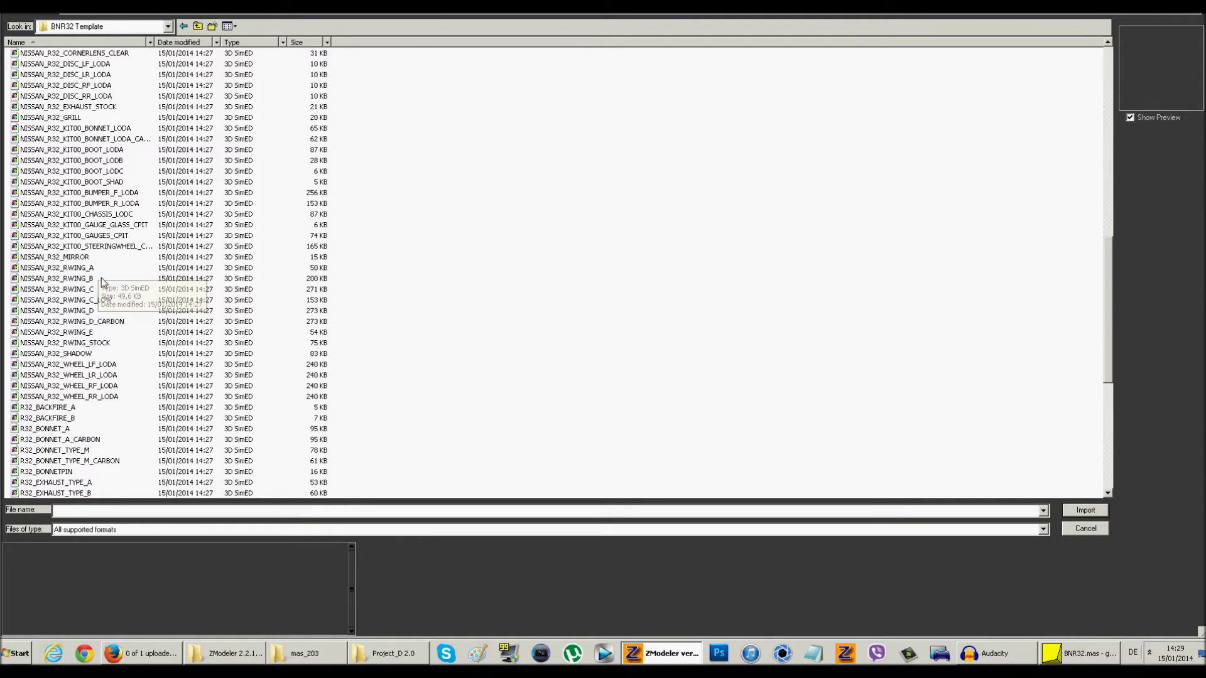
pyautogui.doubleClick(96, 353)
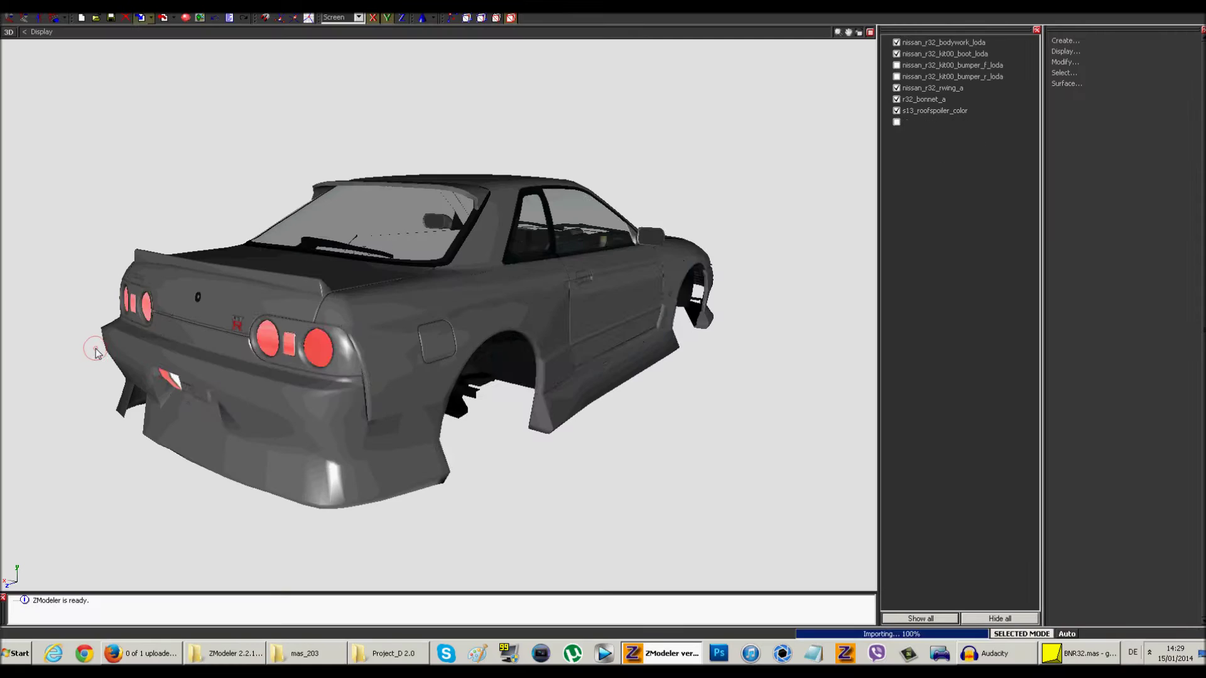
pyautogui.click(135, 18)
pyautogui.scroll(-10, 144, 327)
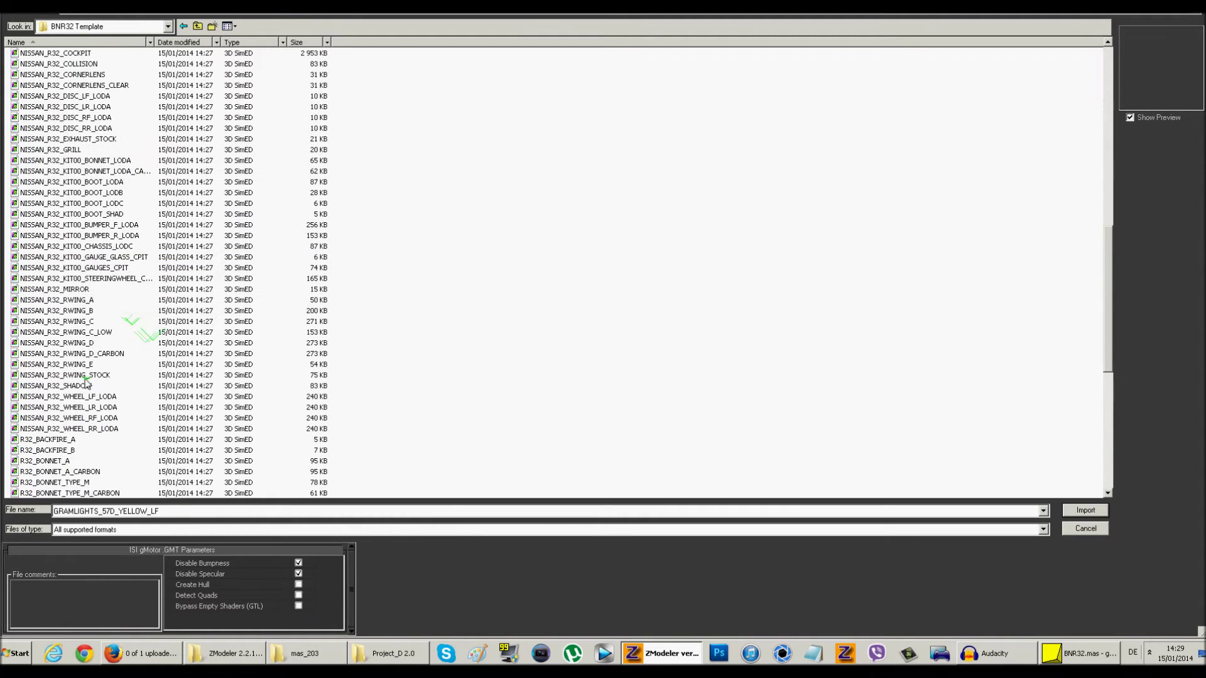
pyautogui.doubleClick(91, 375)
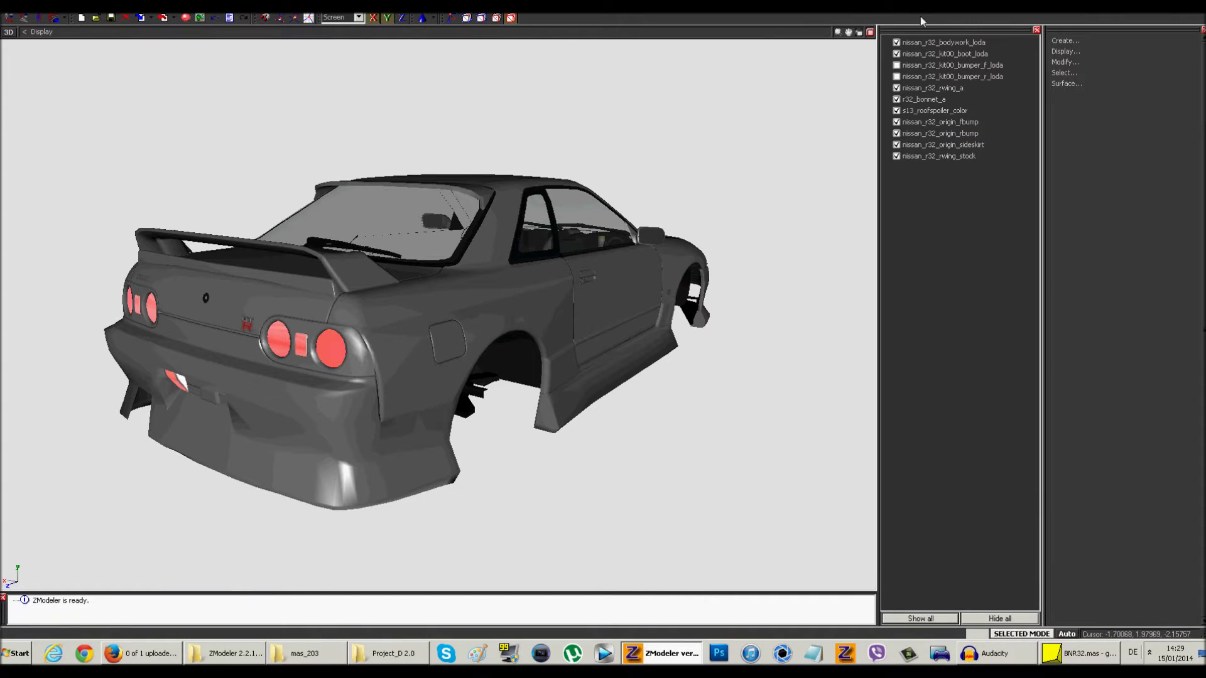
# Hide the nissan_r32_rwing_a wing and restore the split layout with a Left wireframe view.
pyautogui.click(897, 87)
pyautogui.click(897, 87)
pyautogui.click(897, 87)
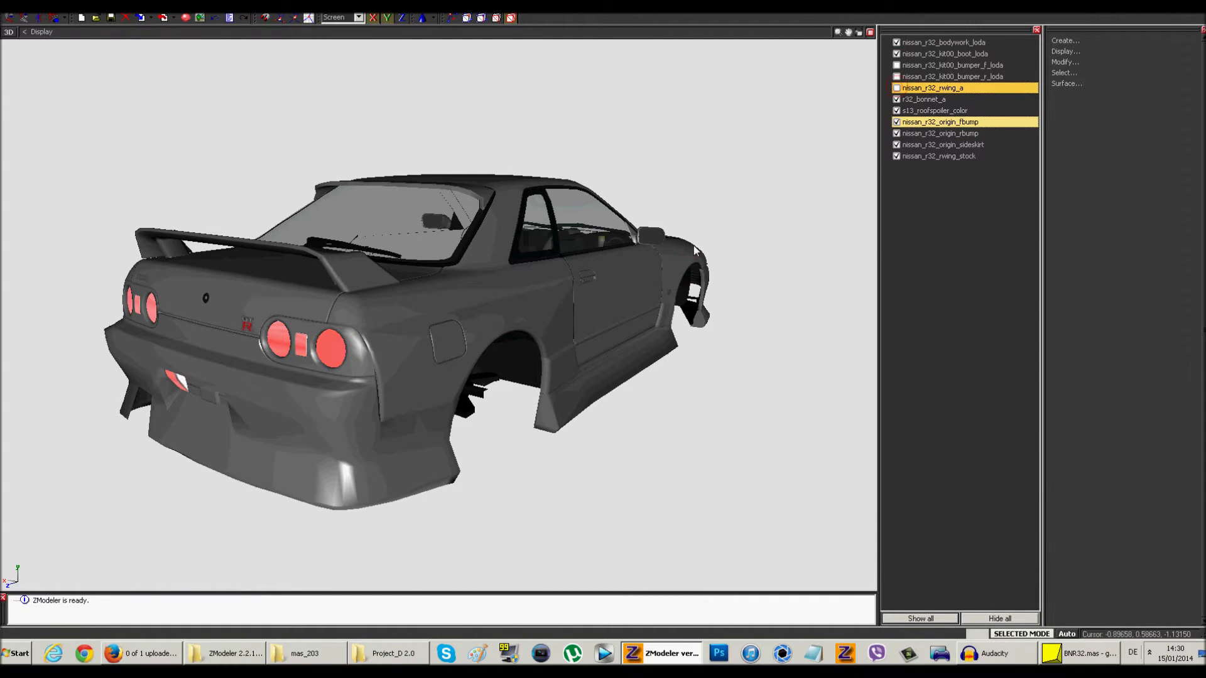
pyautogui.moveTo(691, 245); pyautogui.dragTo(634, 247, button='middle')
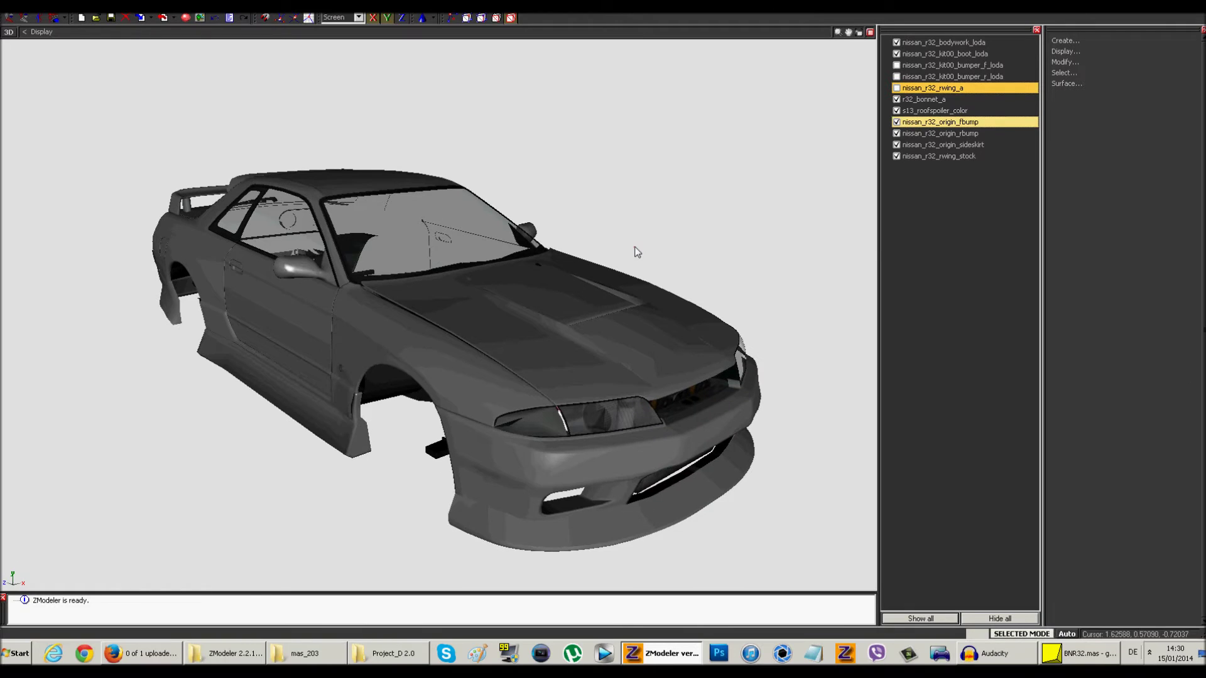
pyautogui.click(870, 32)
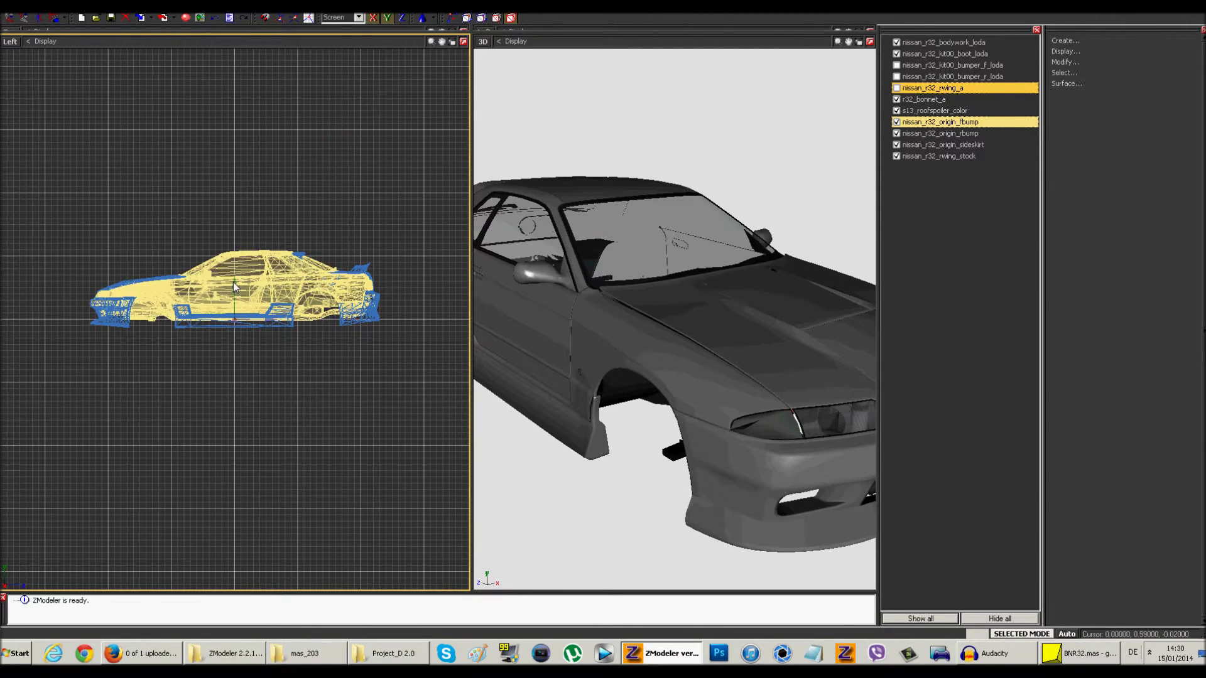
# Select all the car's geometry with Separated and Selected Mode turned on.
pyautogui.click(1067, 73)
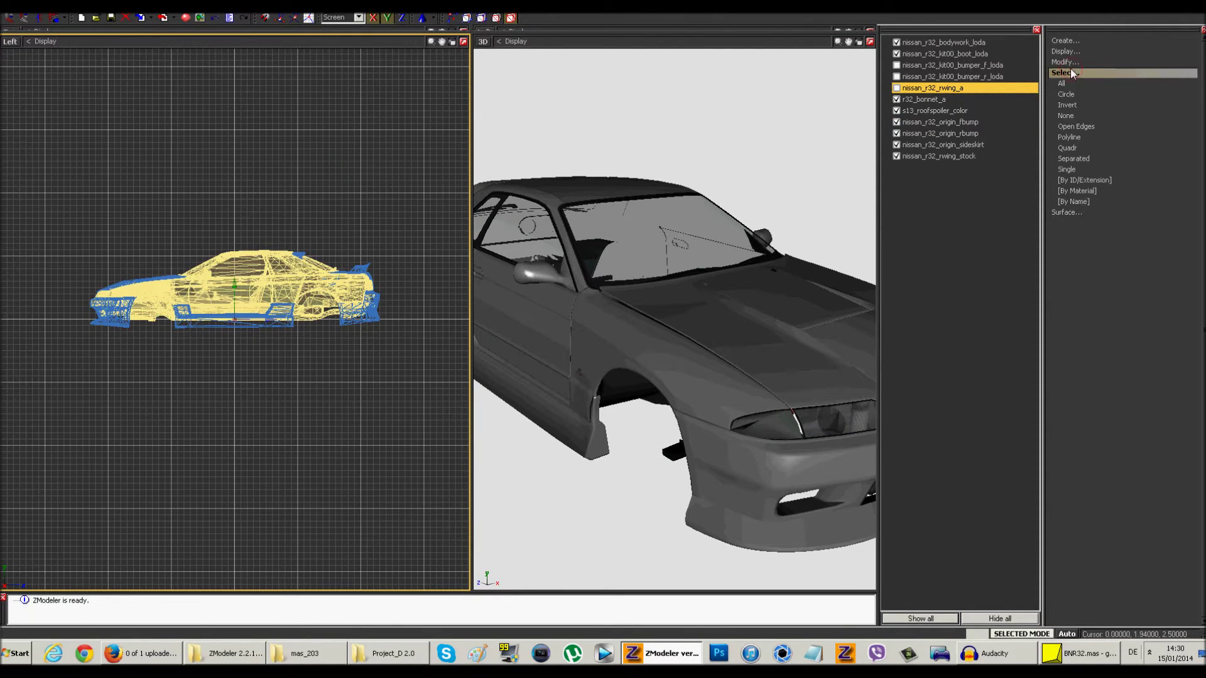
pyautogui.click(1085, 83)
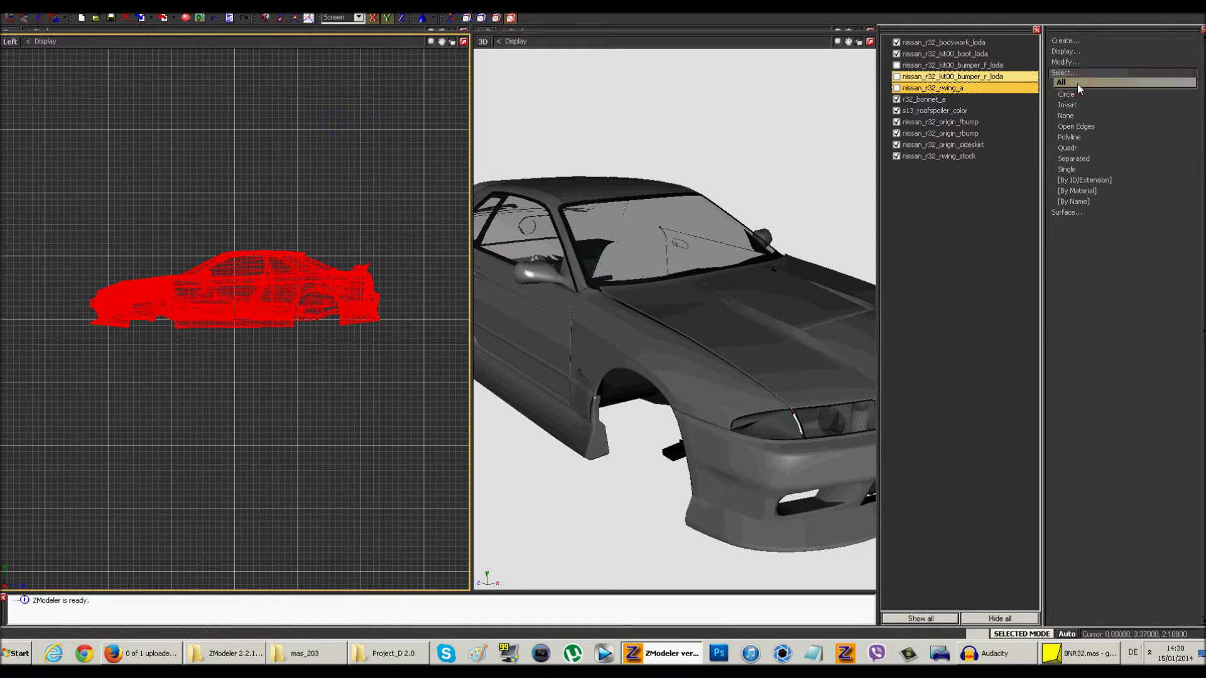
pyautogui.click(1073, 157)
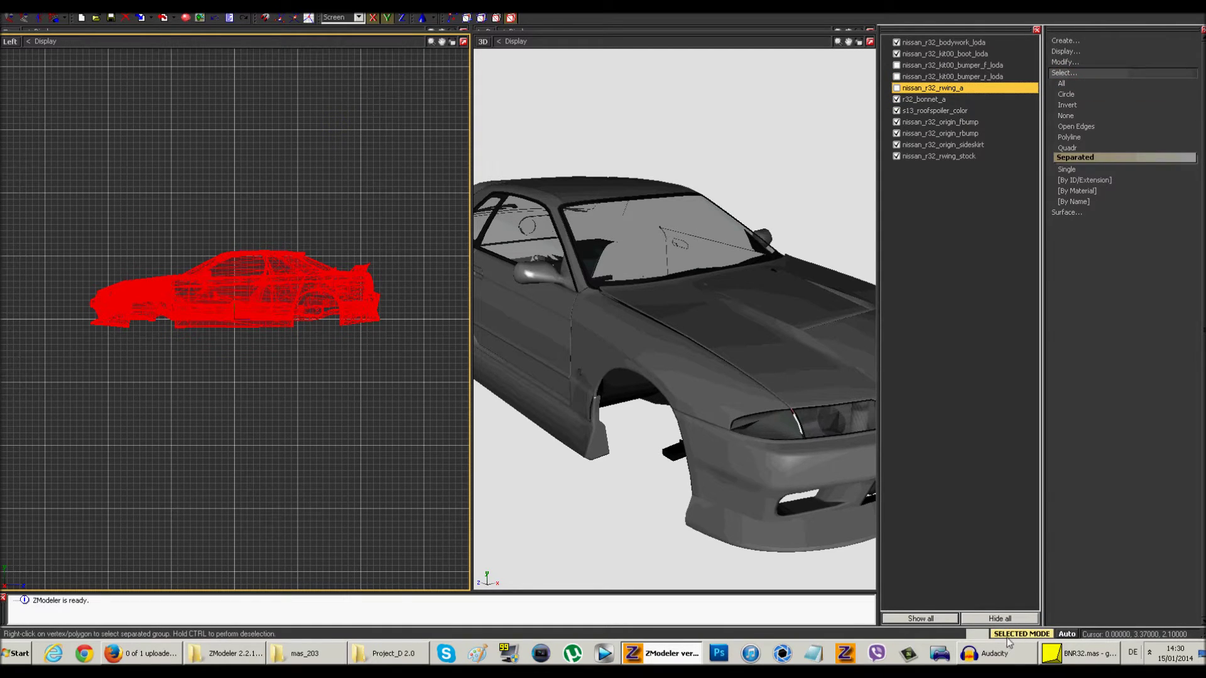
pyautogui.click(1019, 635)
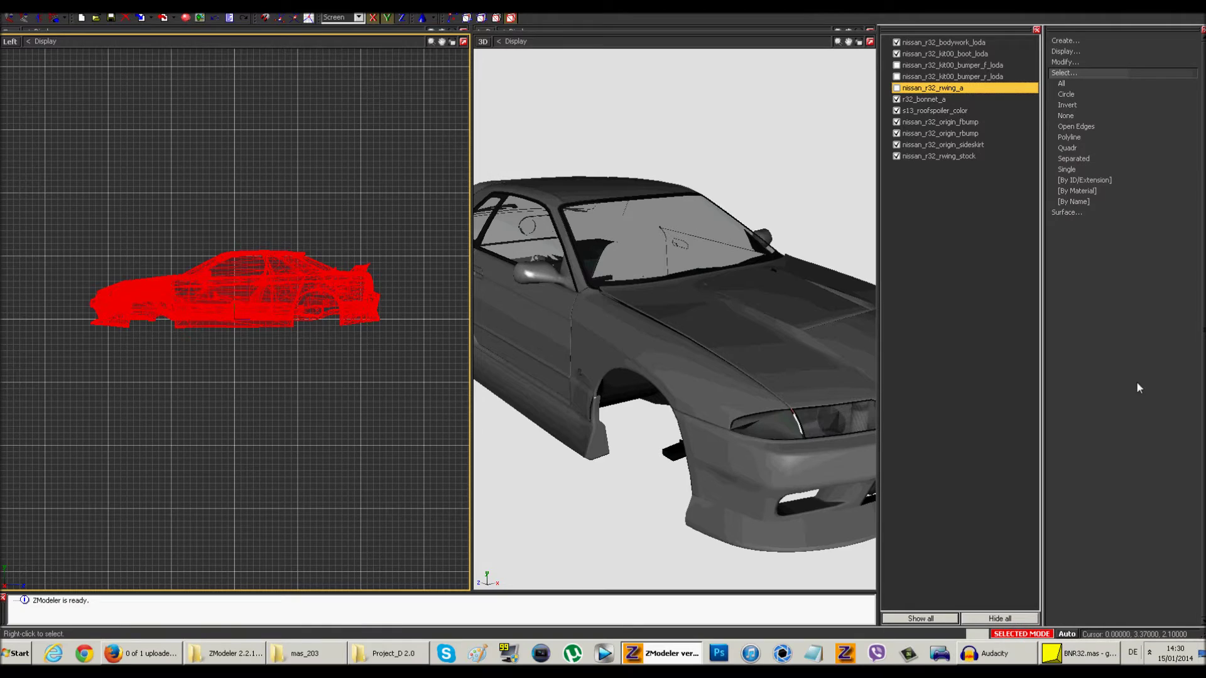
# Apply Edit UV mapping from the Left viewport, keeping the old mapping.
pyautogui.click(1080, 214)
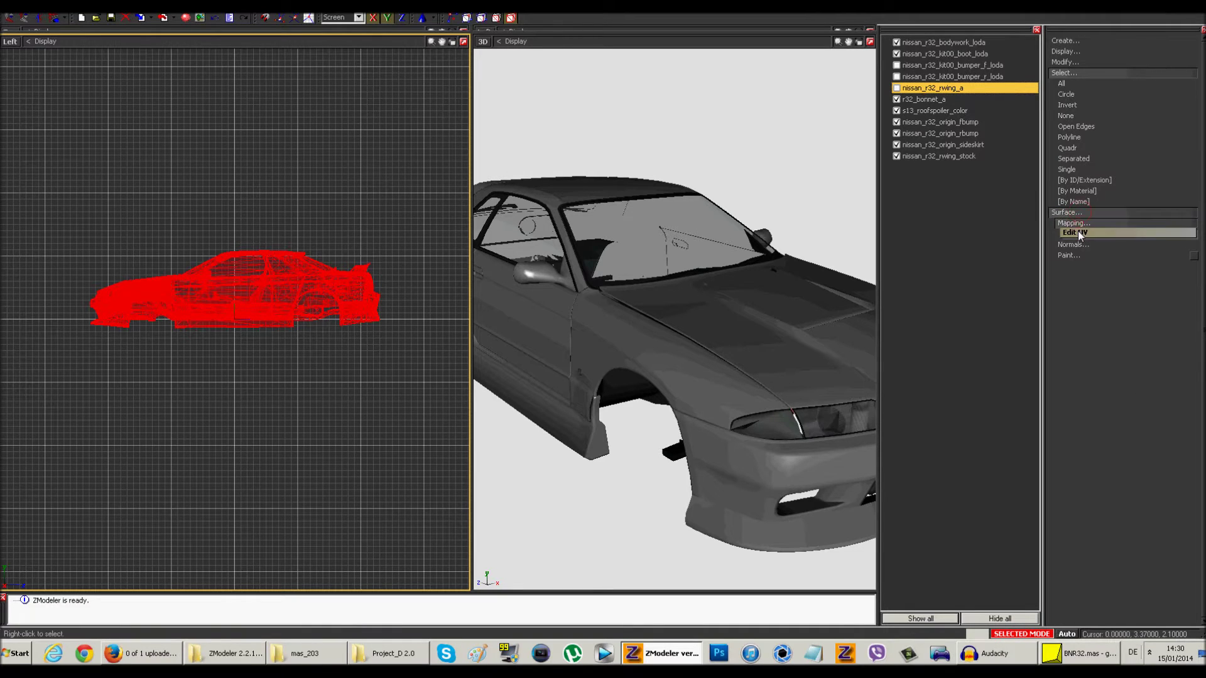
pyautogui.click(365, 198)
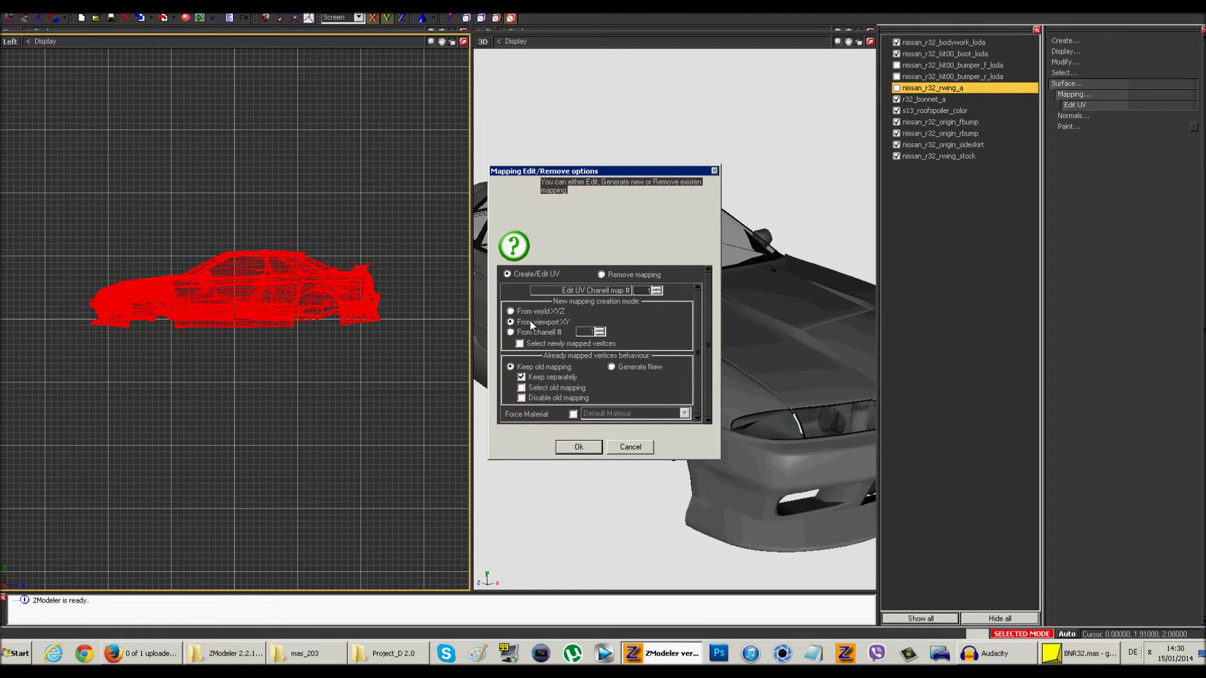
pyautogui.click(578, 447)
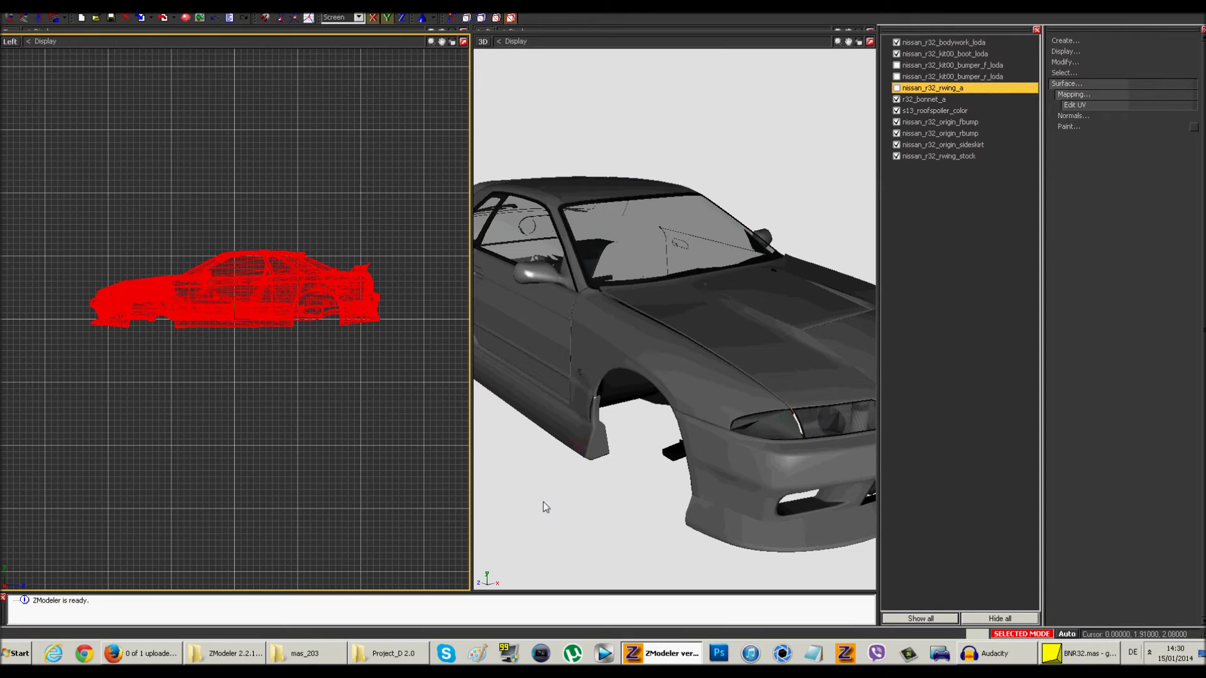
pyautogui.click(11, 41)
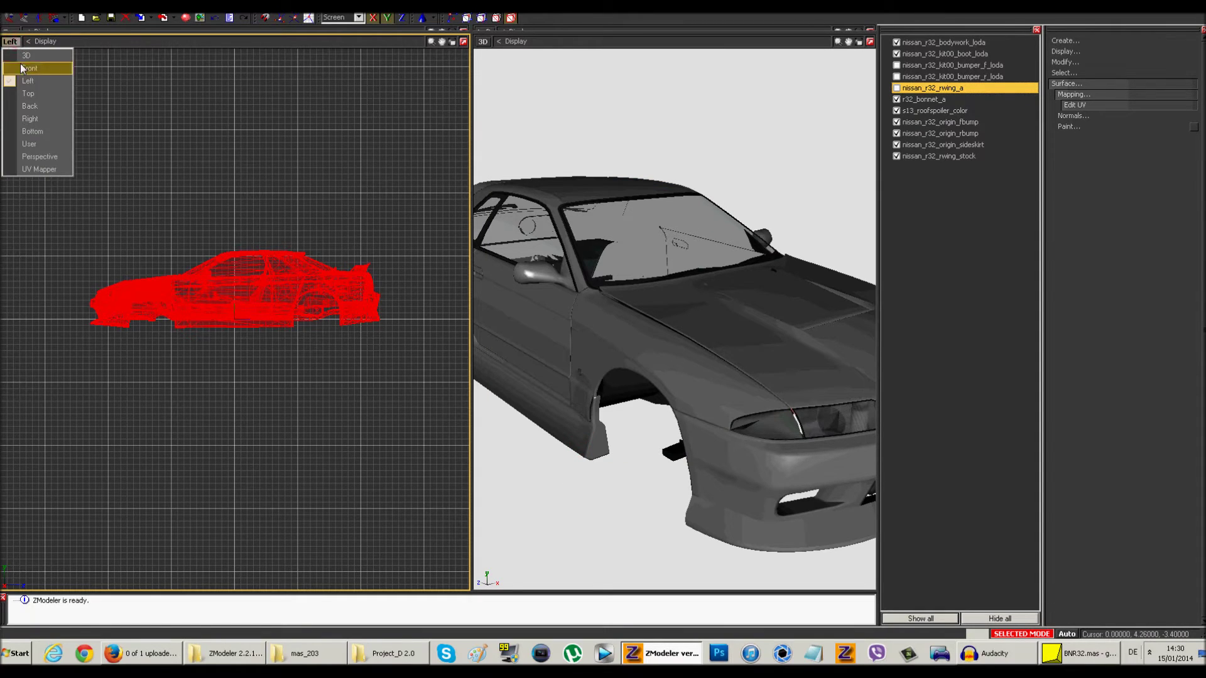
# Switch the Left viewport to UV Mapper showing the WCCARBODY material, maximized.
pyautogui.click(42, 169)
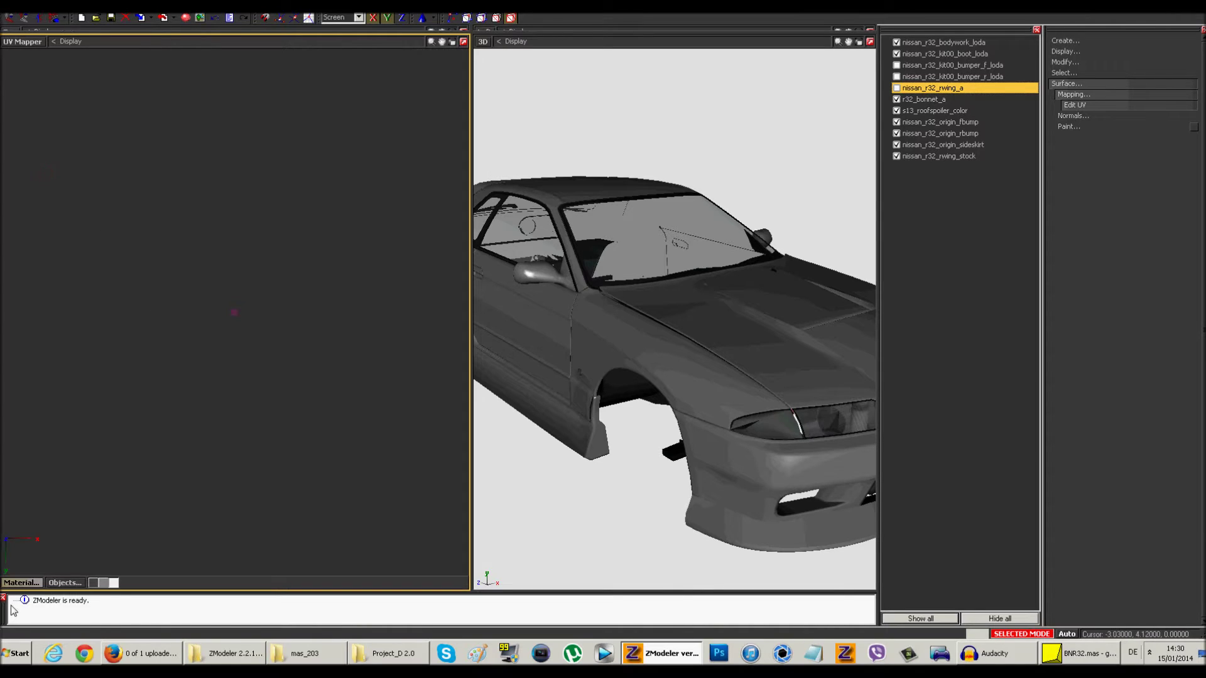
pyautogui.click(21, 582)
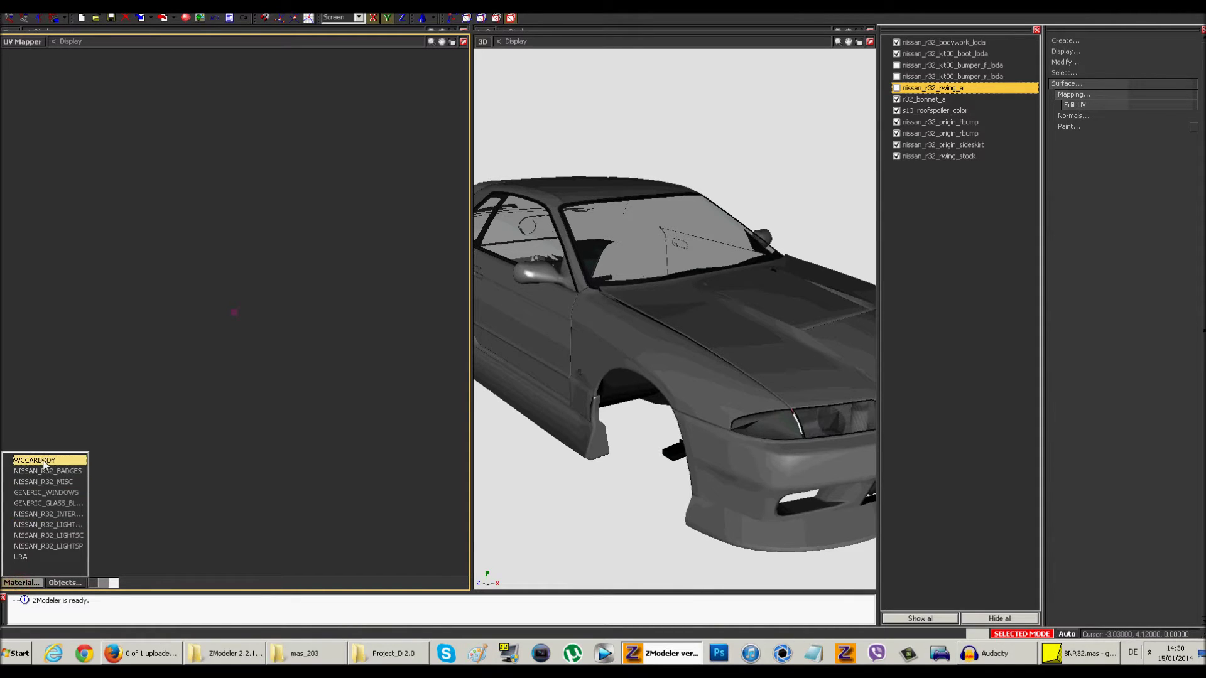
pyautogui.click(40, 461)
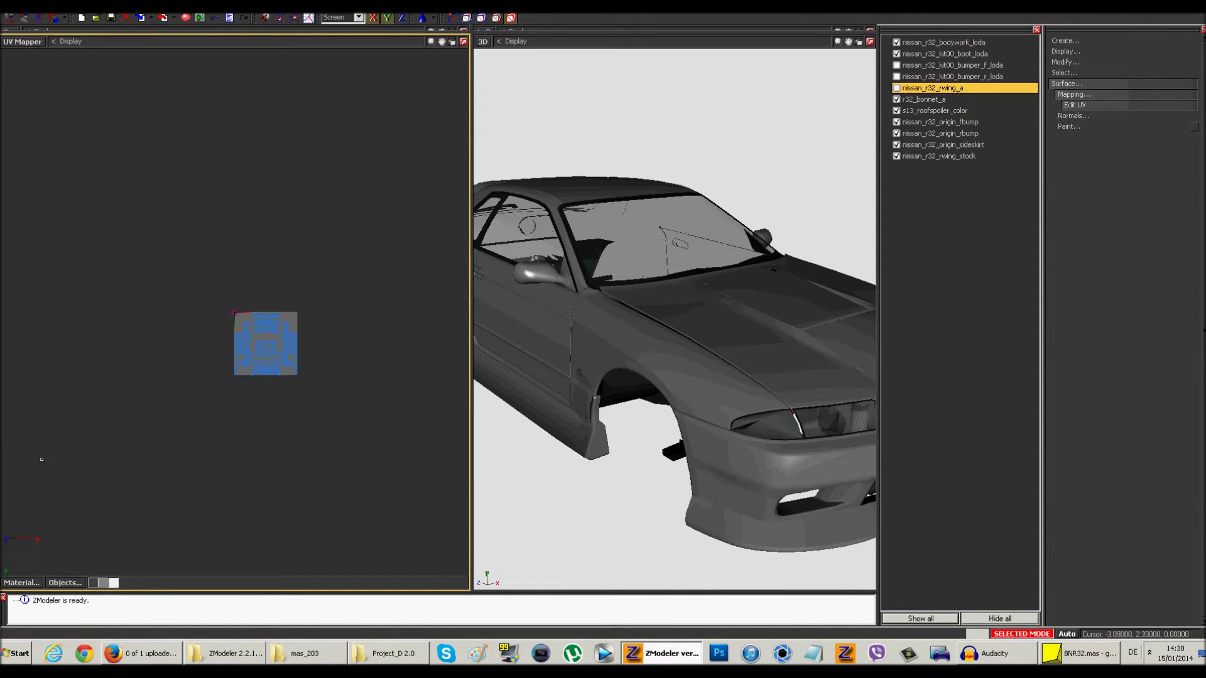
pyautogui.scroll(3, 283, 389)
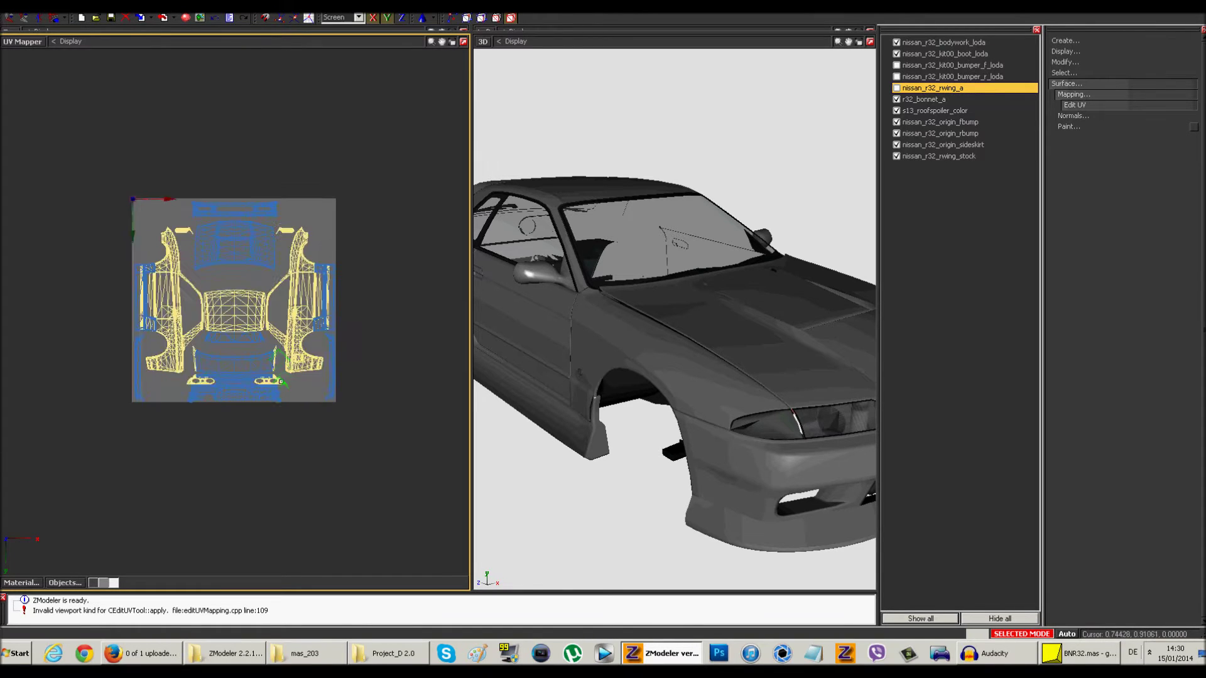
pyautogui.click(463, 41)
pyautogui.click(1136, 85)
pyautogui.click(942, 145)
pyautogui.scroll(2, 422, 273)
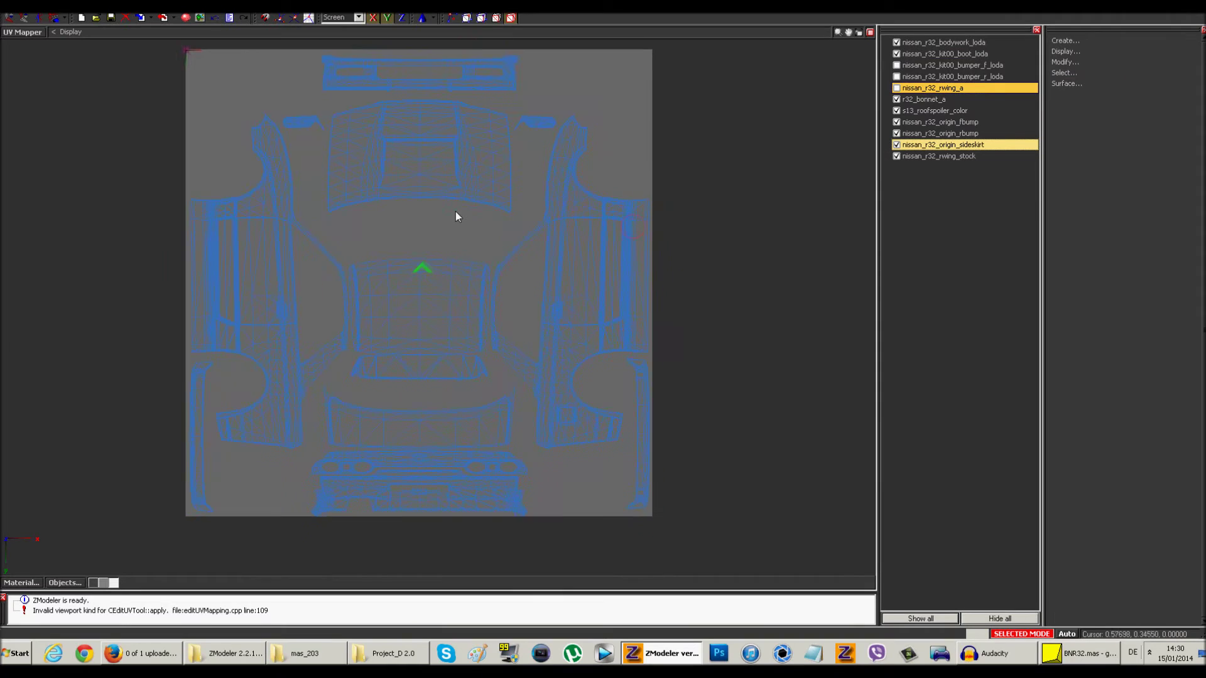
pyautogui.scroll(1, 456, 212)
# Select the entire UV wireframe in red and frame it in the view.
pyautogui.click(1055, 74)
pyautogui.click(1065, 85)
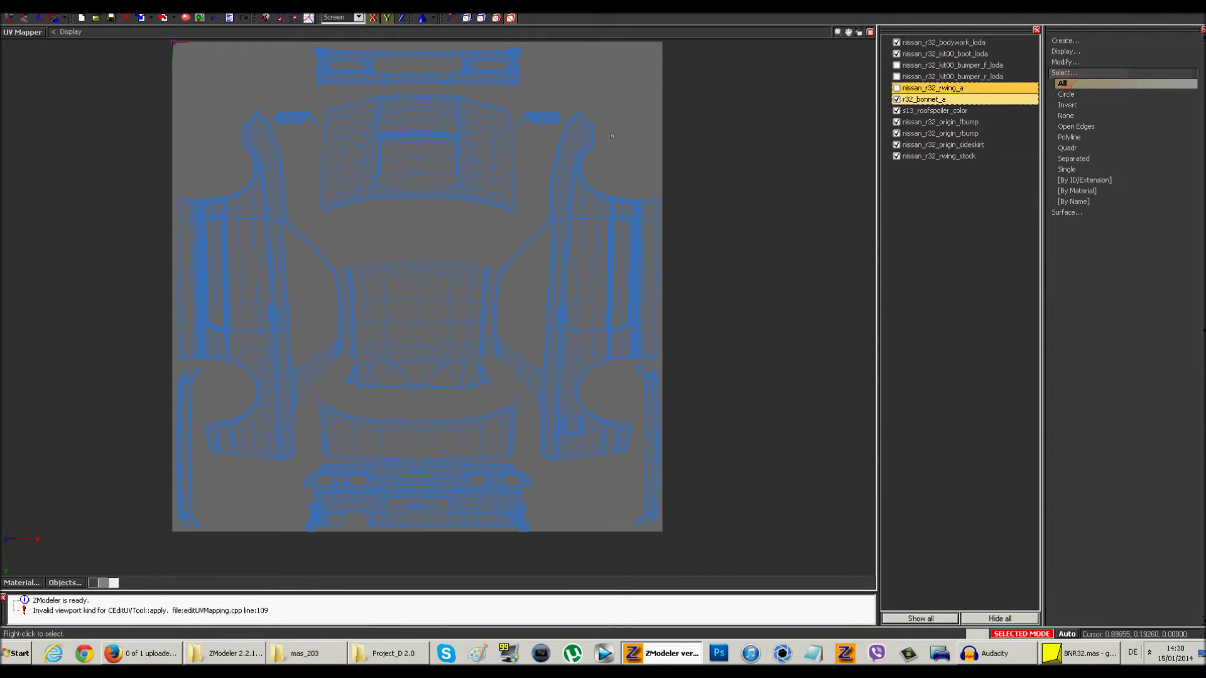
pyautogui.click(624, 94)
pyautogui.click(1062, 74)
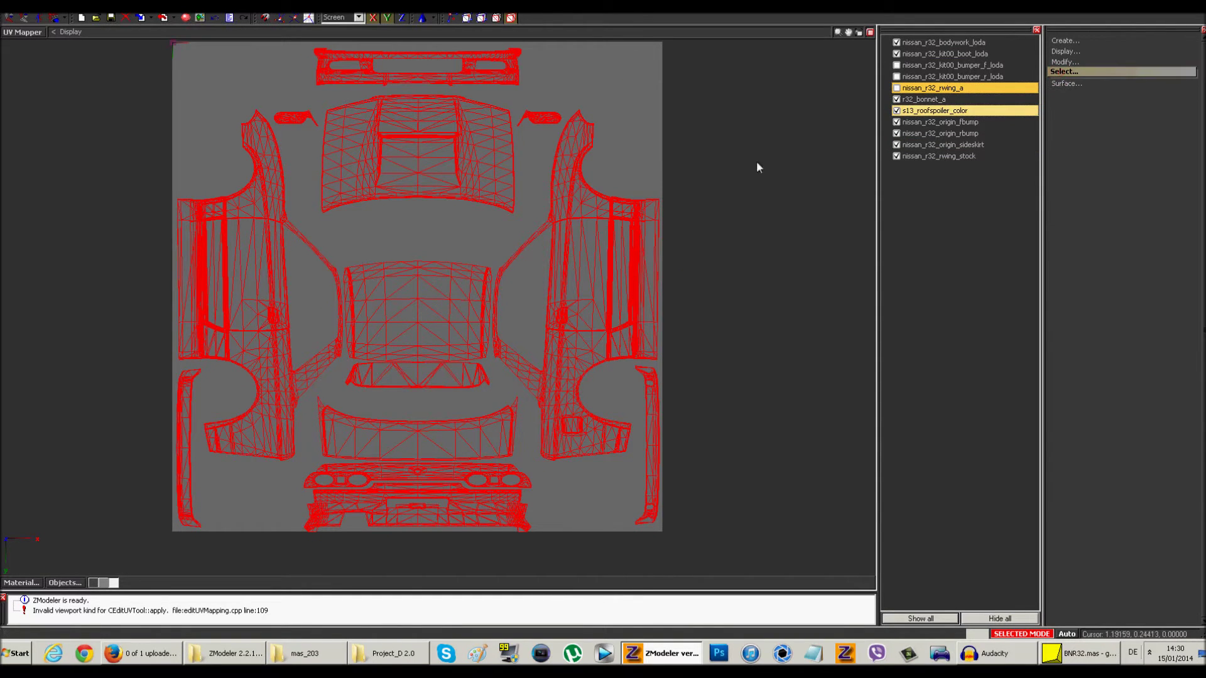
pyautogui.moveTo(482, 224); pyautogui.dragTo(503, 236, button='middle')
pyautogui.scroll(1, 502, 236)
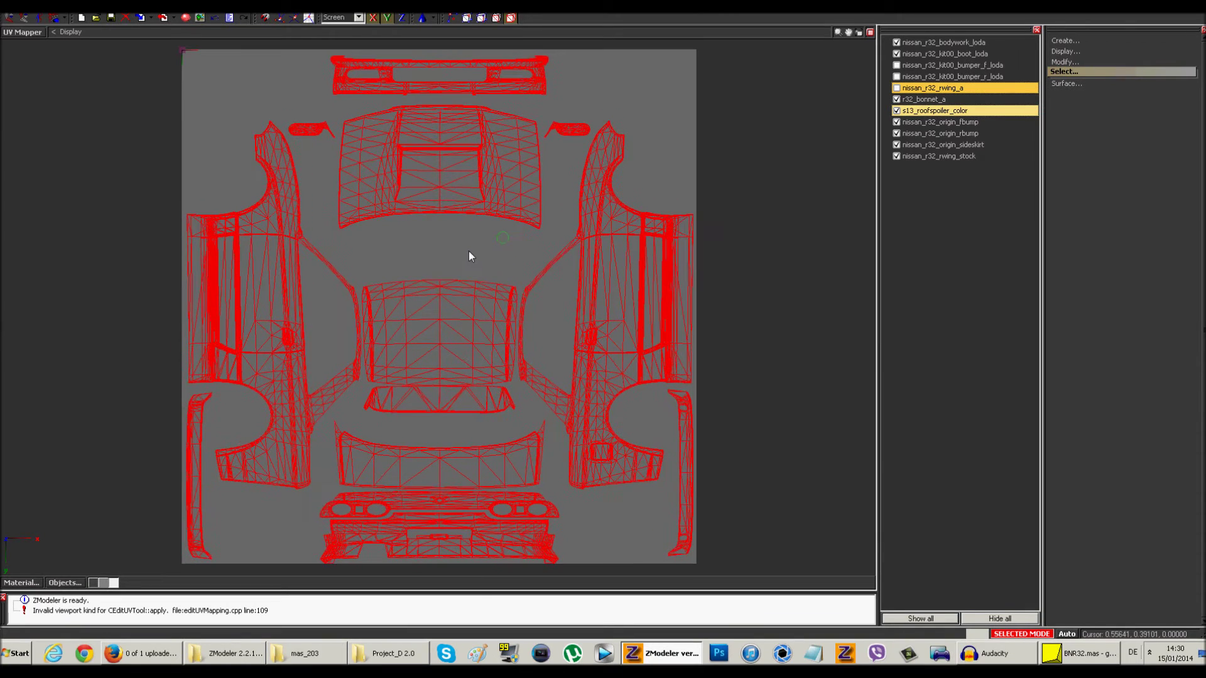
pyautogui.scroll(1, 468, 251)
pyautogui.scroll(-1, 469, 250)
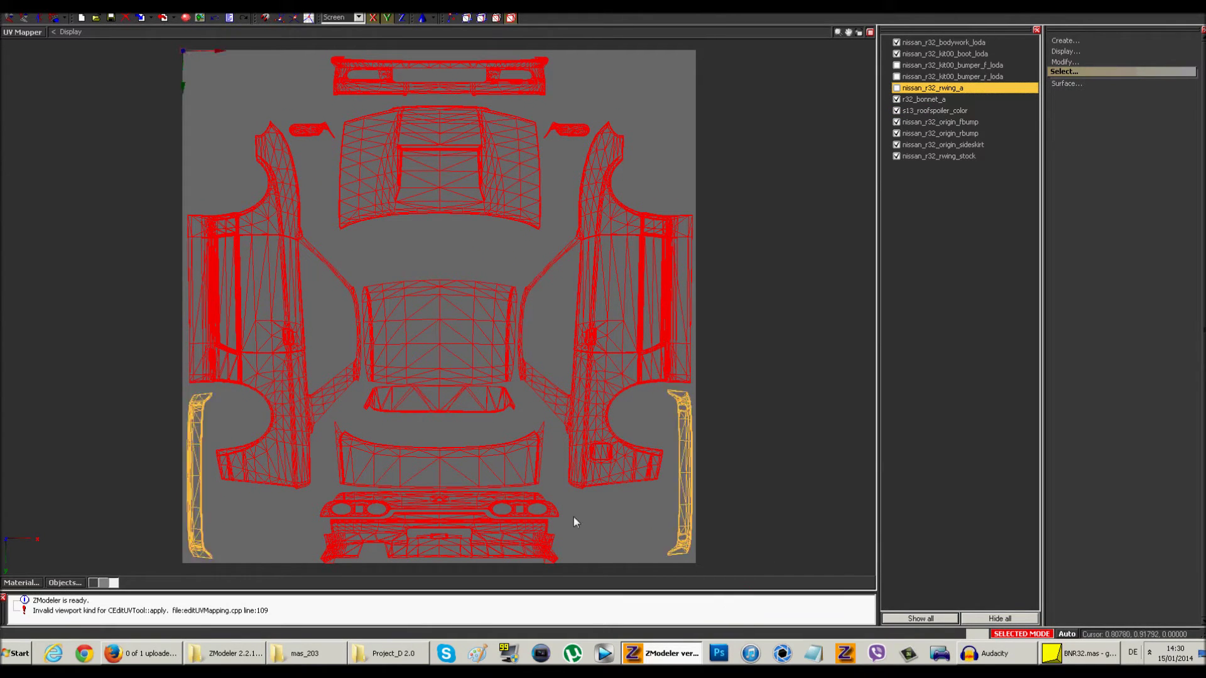
pyautogui.scroll(1, 524, 489)
pyautogui.moveTo(553, 391); pyautogui.dragTo(528, 366, button='middle')
pyautogui.scroll(-1, 550, 401)
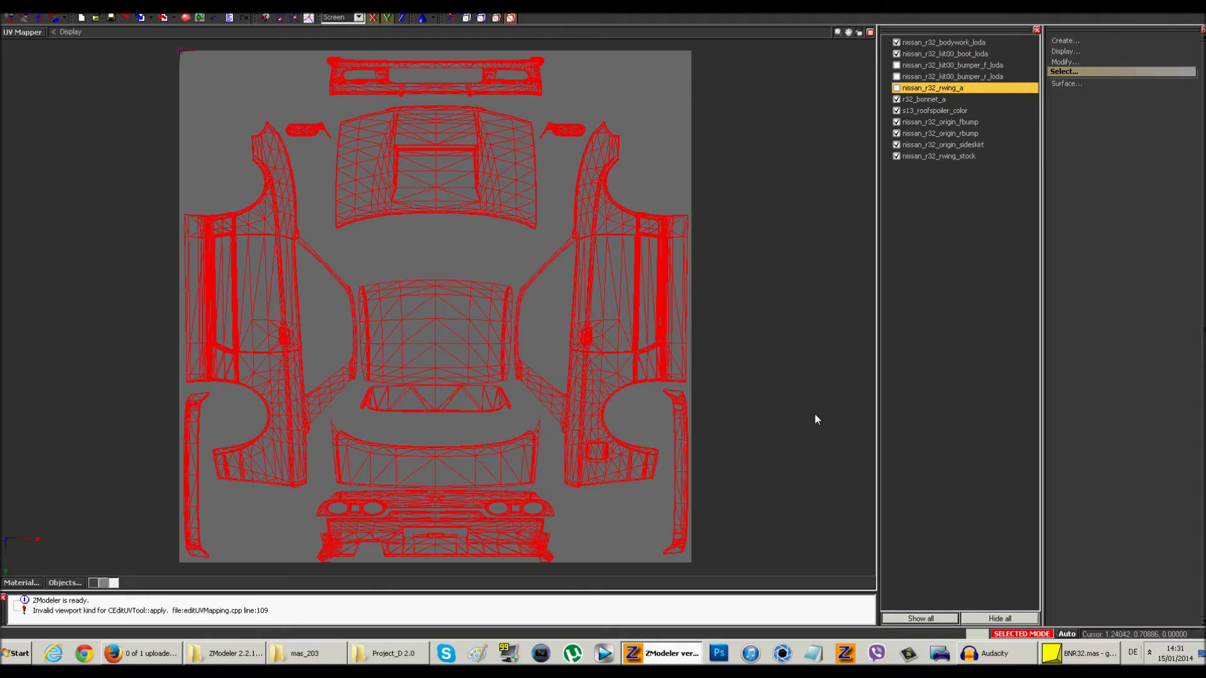
pyautogui.click(720, 654)
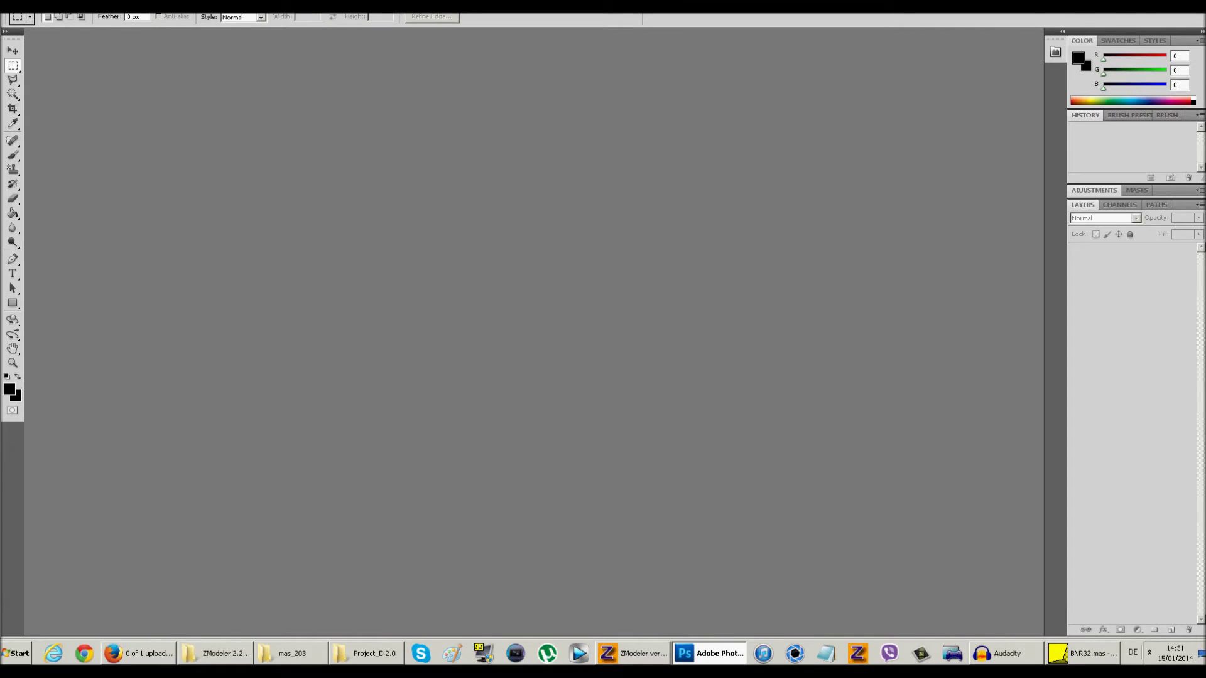
# Create a new Clipboard-preset document, paste the UV screenshot as Layer 1, and zoom in.
pyautogui.click(35, 2)
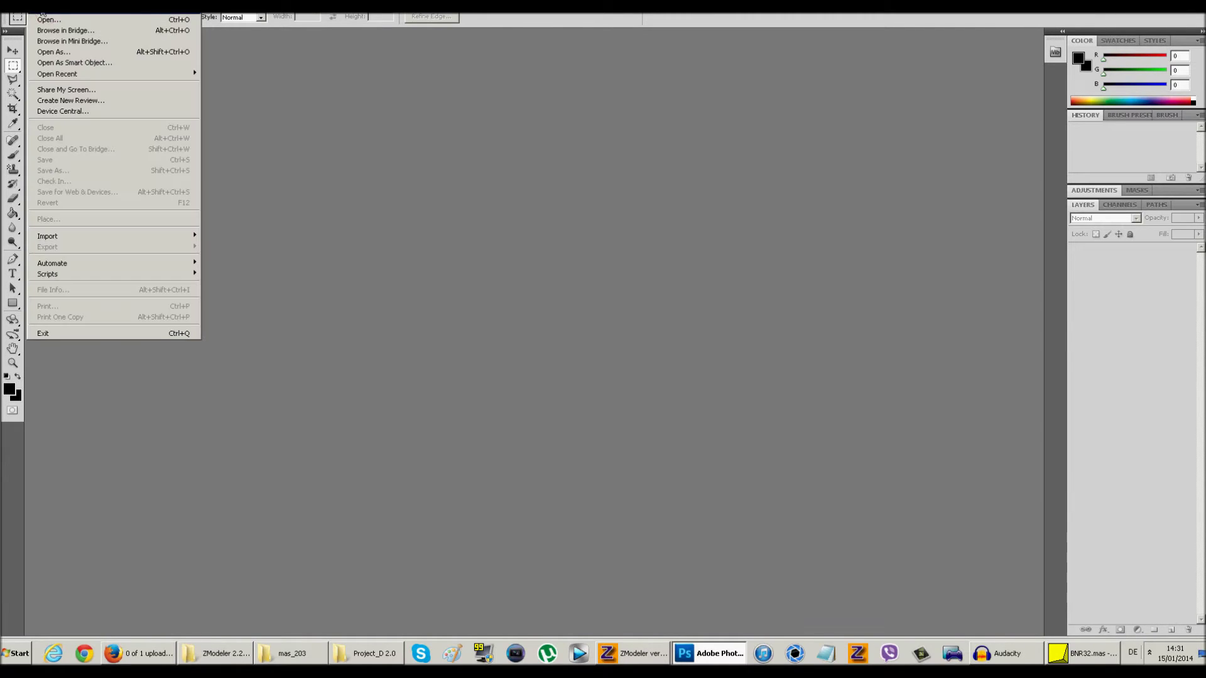
pyautogui.click(47, 9)
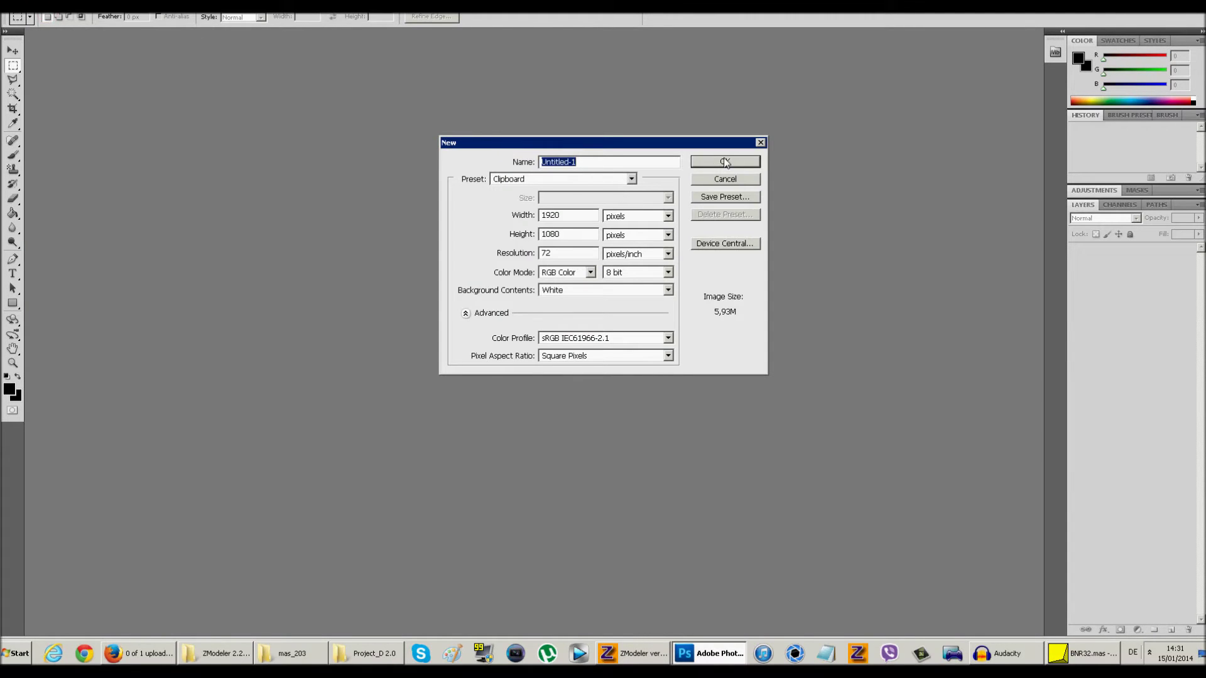
pyautogui.click(725, 162)
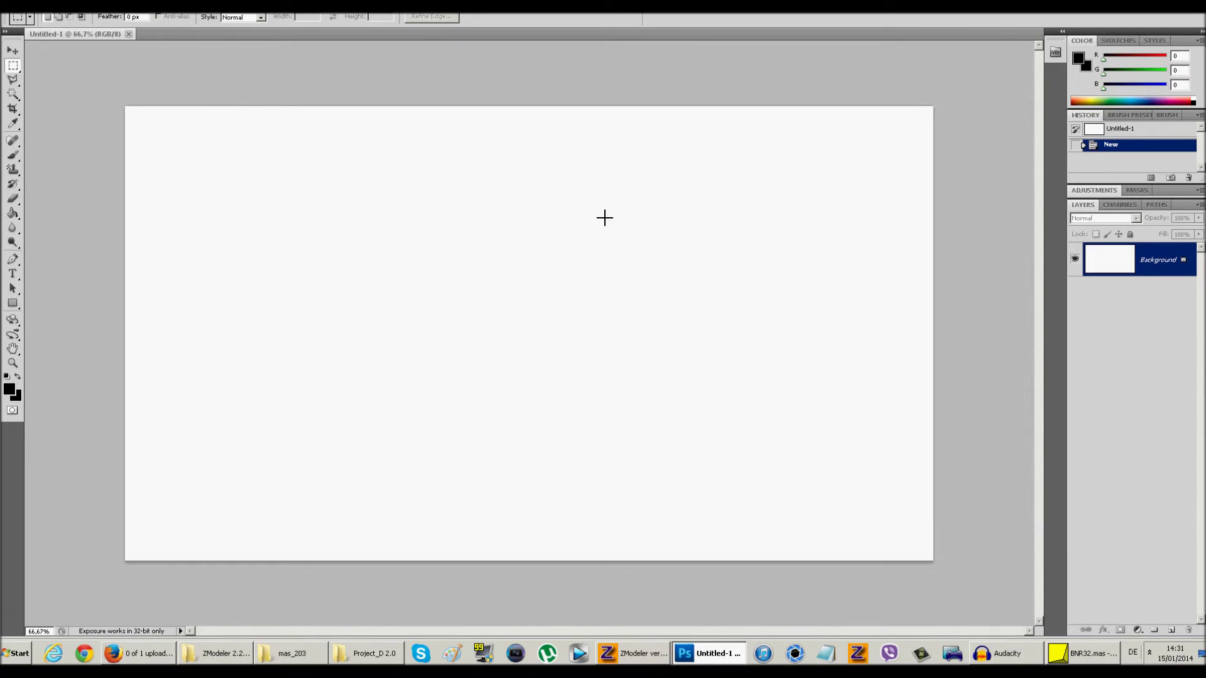
pyautogui.hotkey('ctrl', 'v')
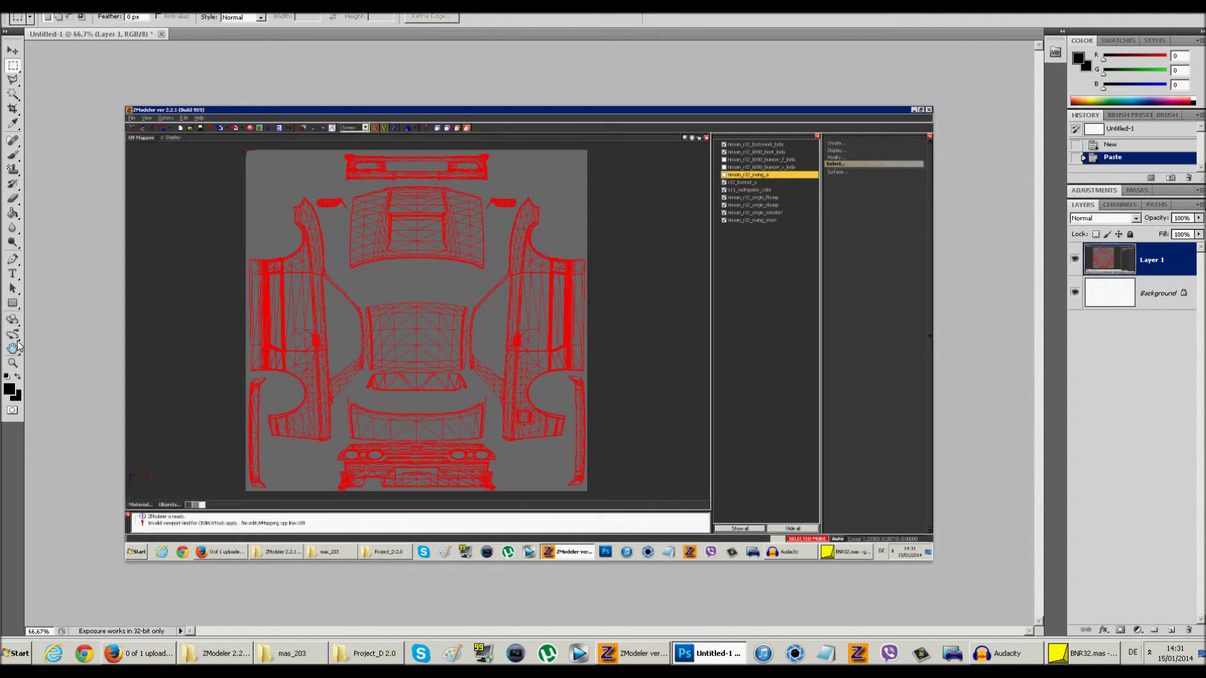
pyautogui.click(12, 362)
pyautogui.moveTo(265, 319); pyautogui.dragTo(268, 309)
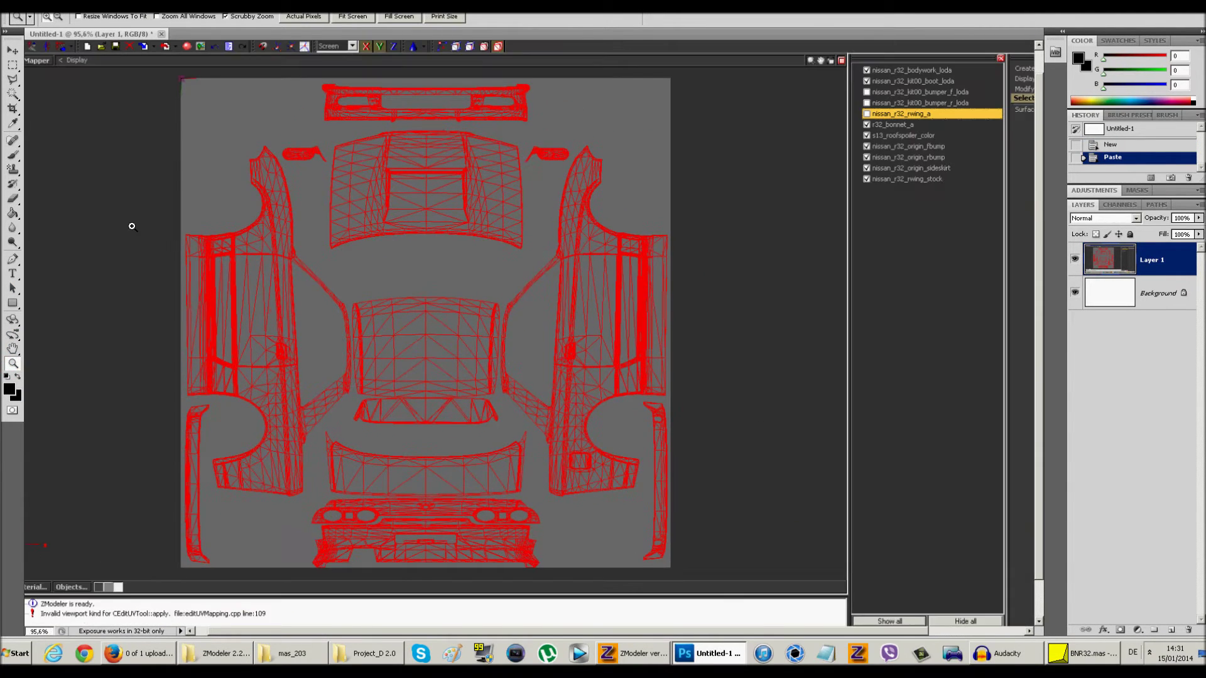
pyautogui.scroll(1, 132, 226)
pyautogui.moveTo(163, 372); pyautogui.dragTo(571, 234)
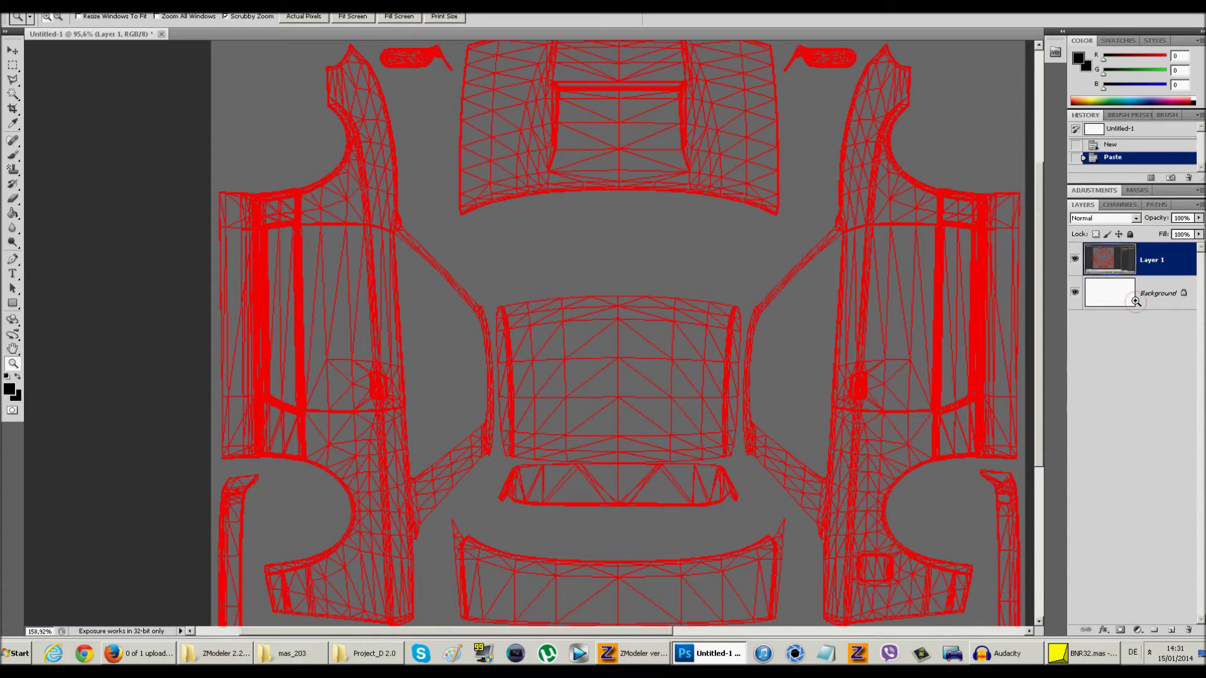
# Close ZModeler without saving the modified scene, returning to the Photoshop document.
pyautogui.click(631, 654)
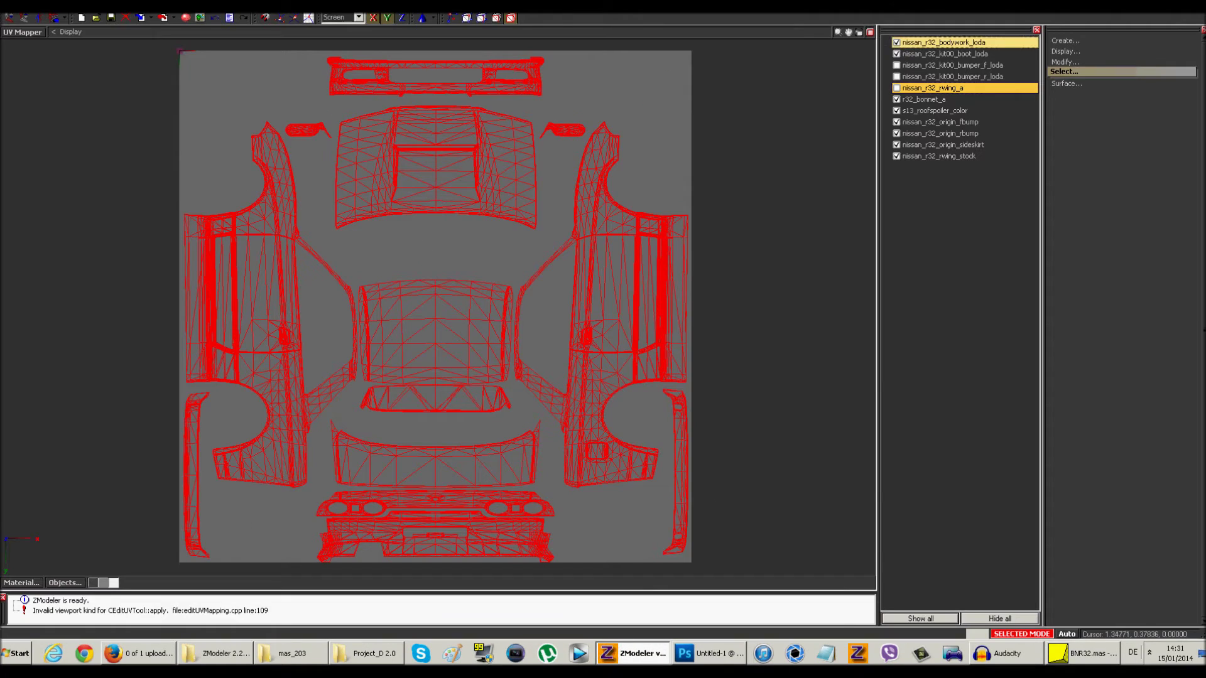
pyautogui.click(1198, 5)
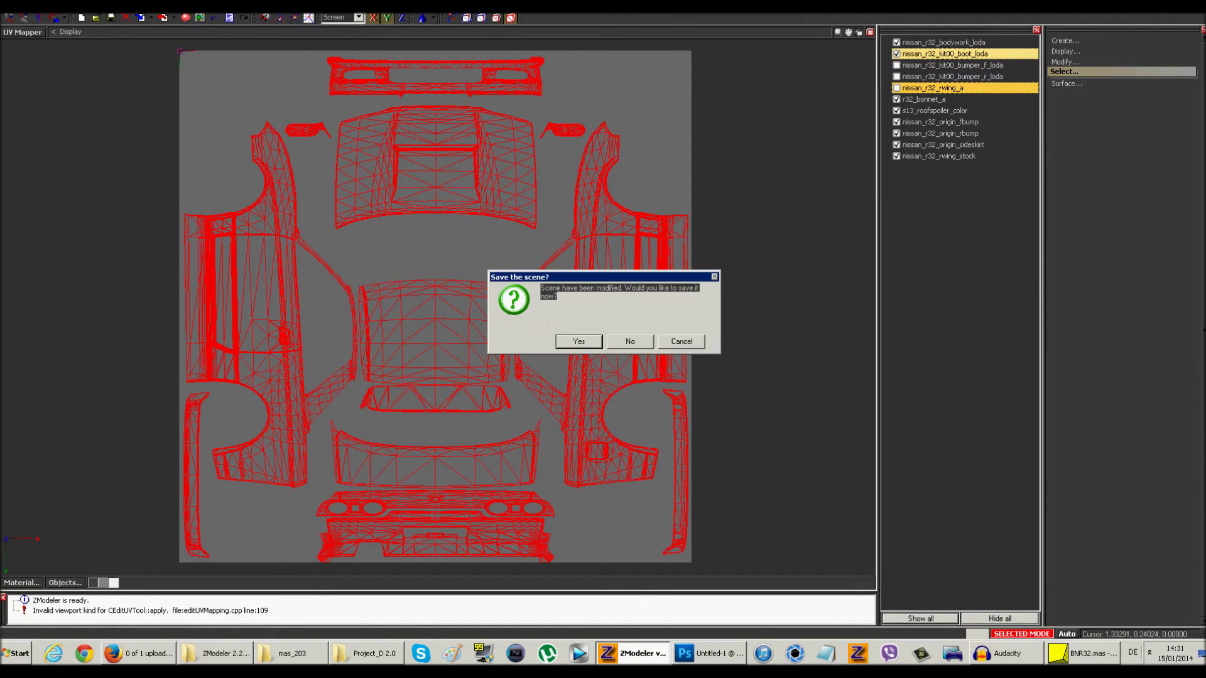
pyautogui.click(644, 341)
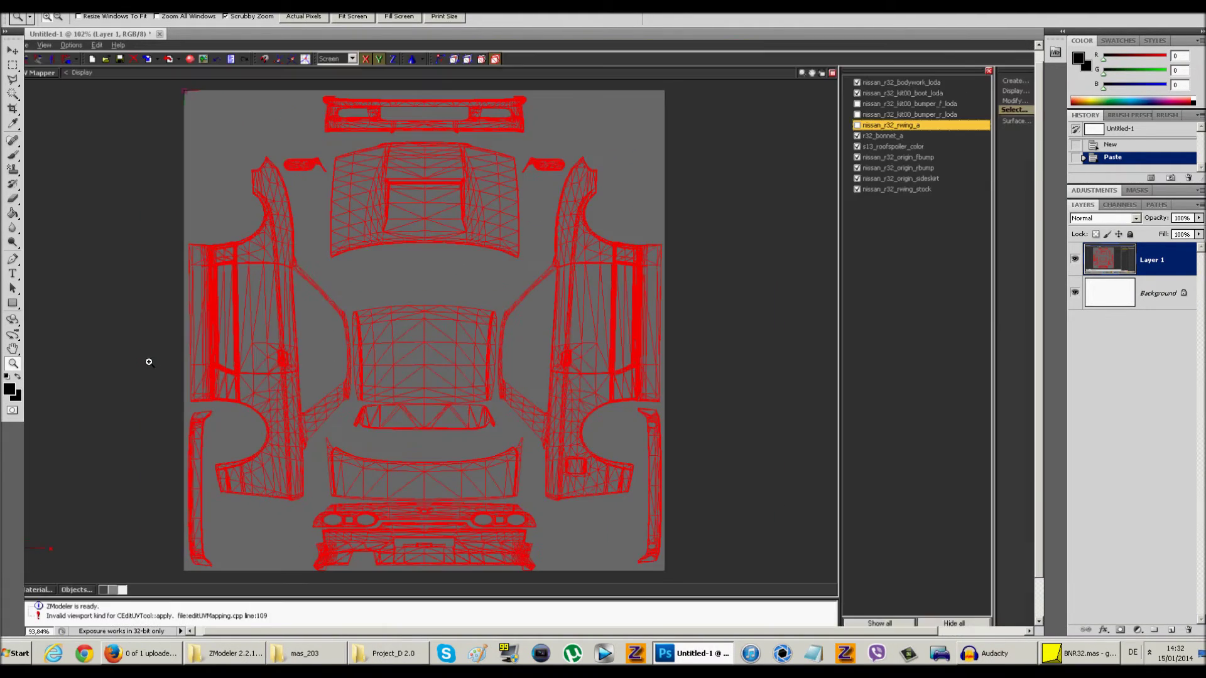
# Try selecting the grey background with the Magic Wand, clearing and redoing the first attempt.
pyautogui.moveTo(155, 363); pyautogui.dragTo(154, 359)
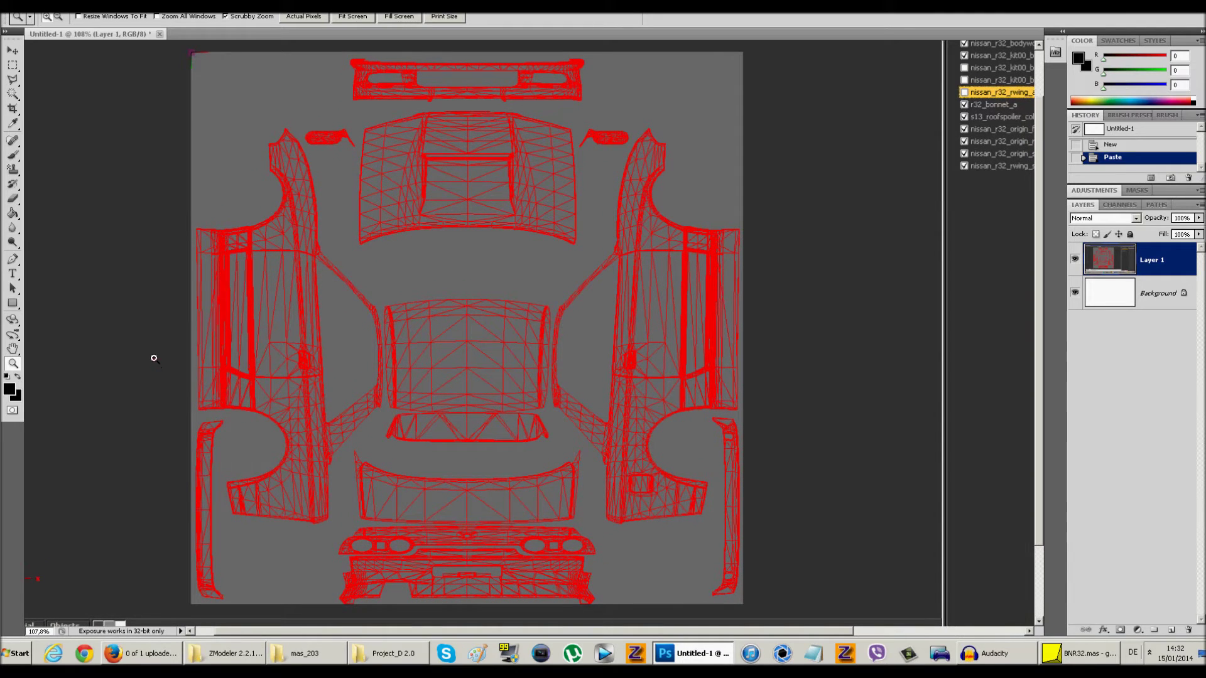
pyautogui.click(13, 95)
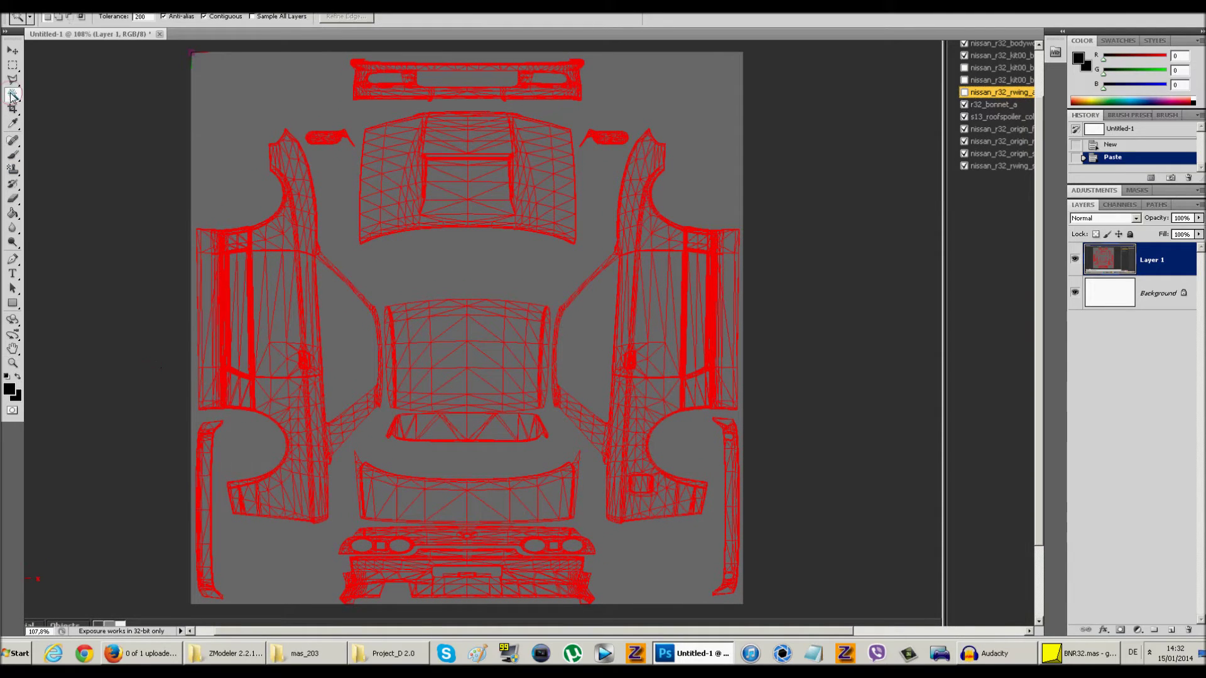
pyautogui.click(213, 108)
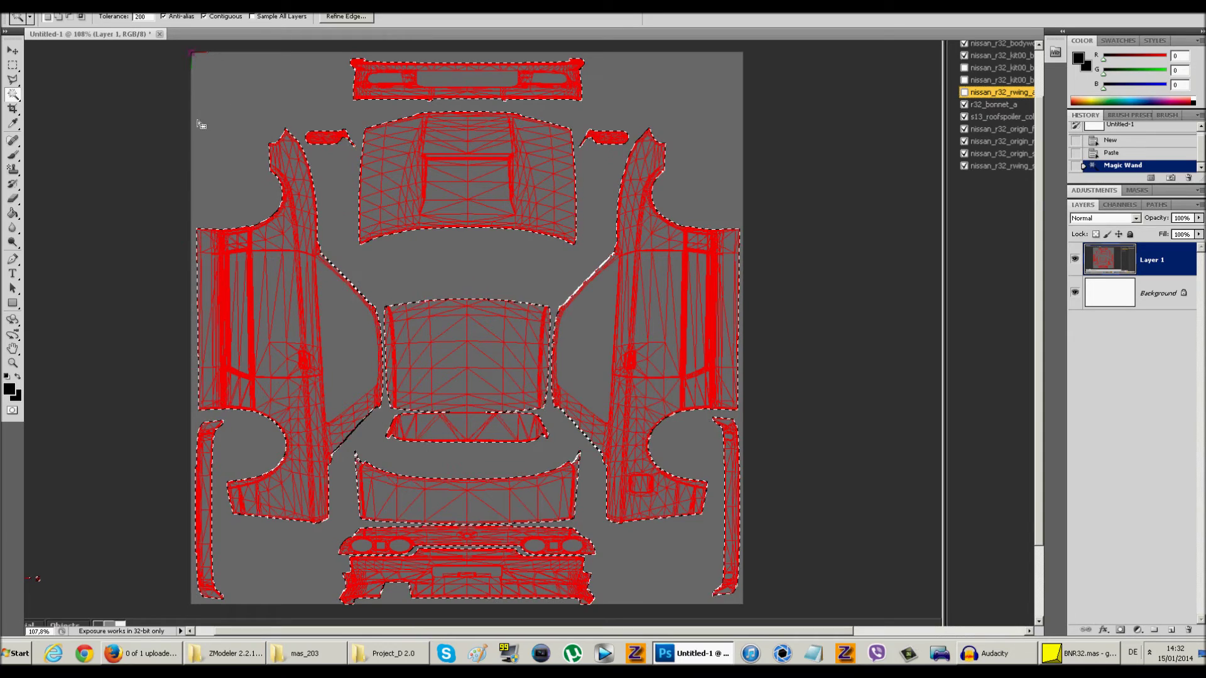
pyautogui.click(12, 65)
pyautogui.click(96, 78)
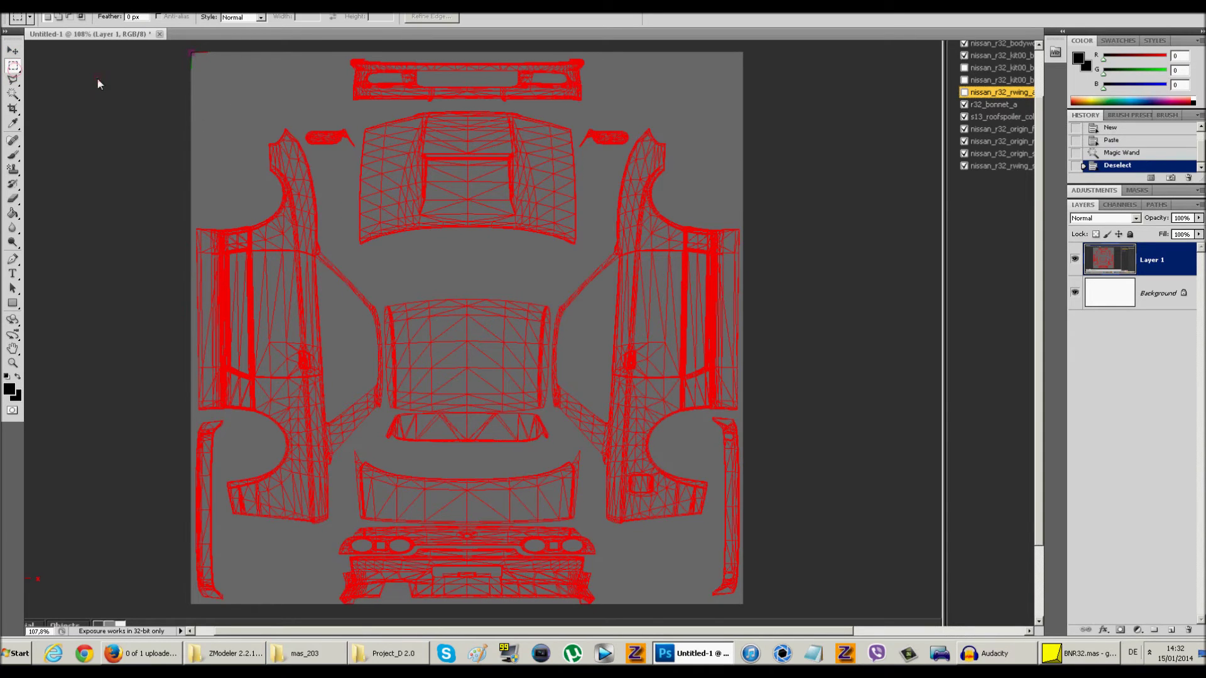
pyautogui.click(13, 94)
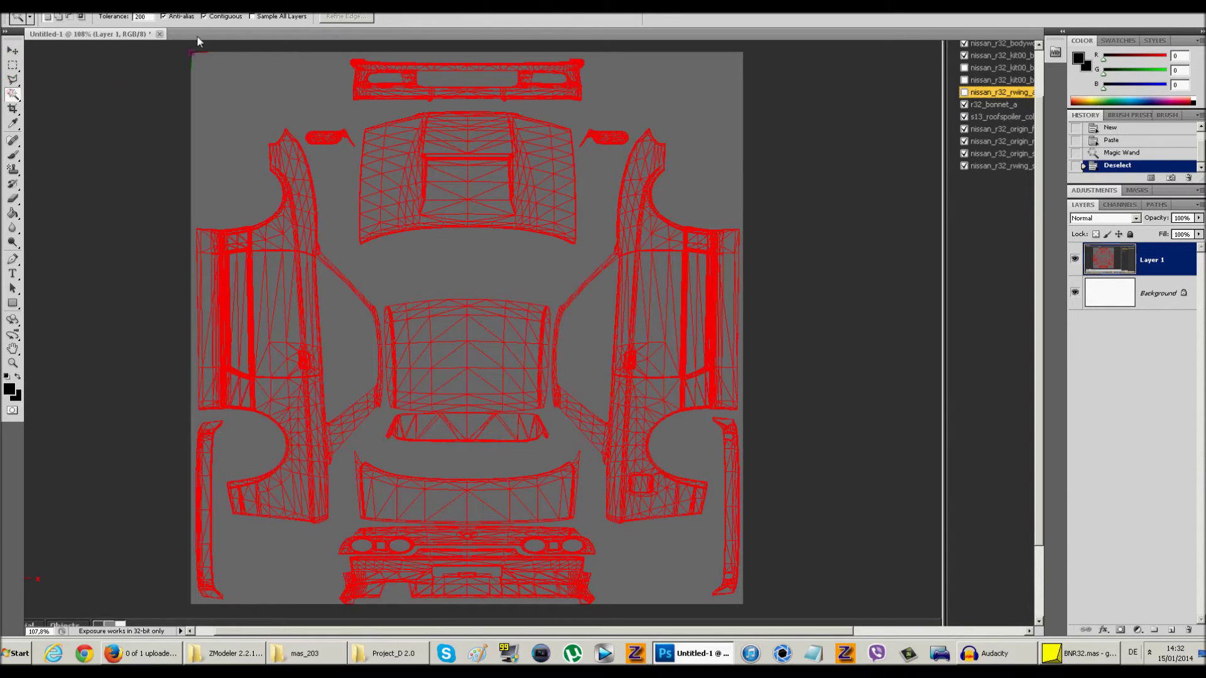
pyautogui.click(240, 80)
# Set Magic Wand tolerance to 20 and select the grey background around the wireframe.
pyautogui.click(13, 65)
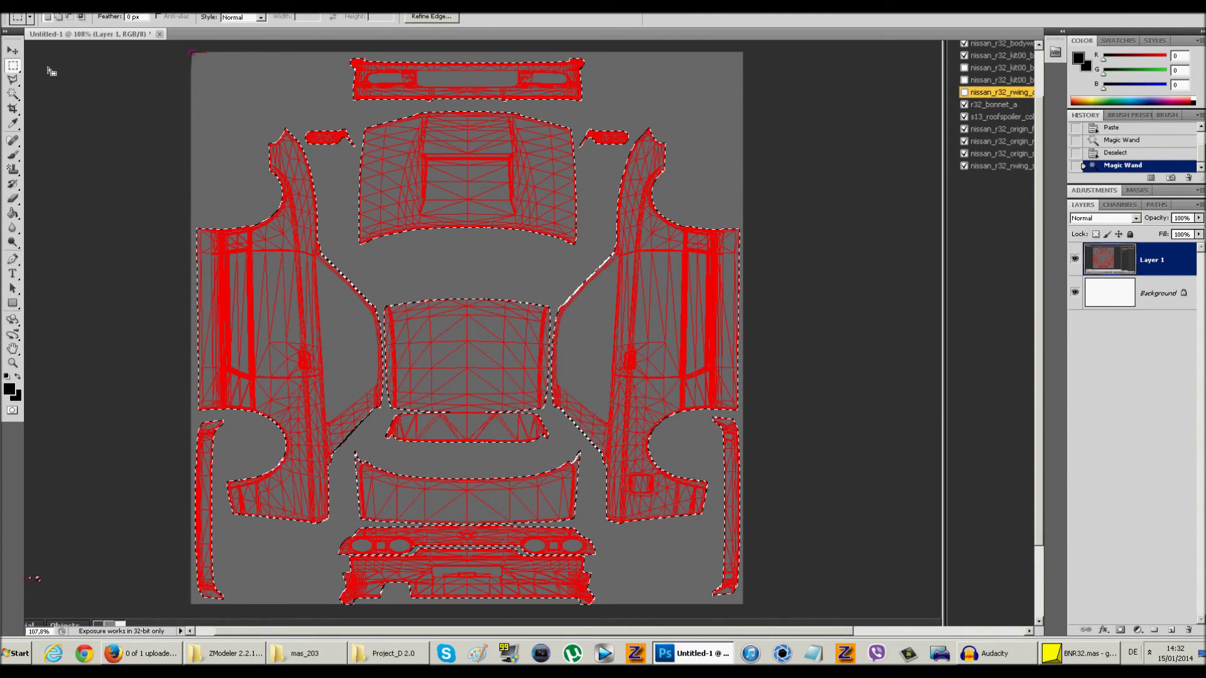
pyautogui.click(12, 94)
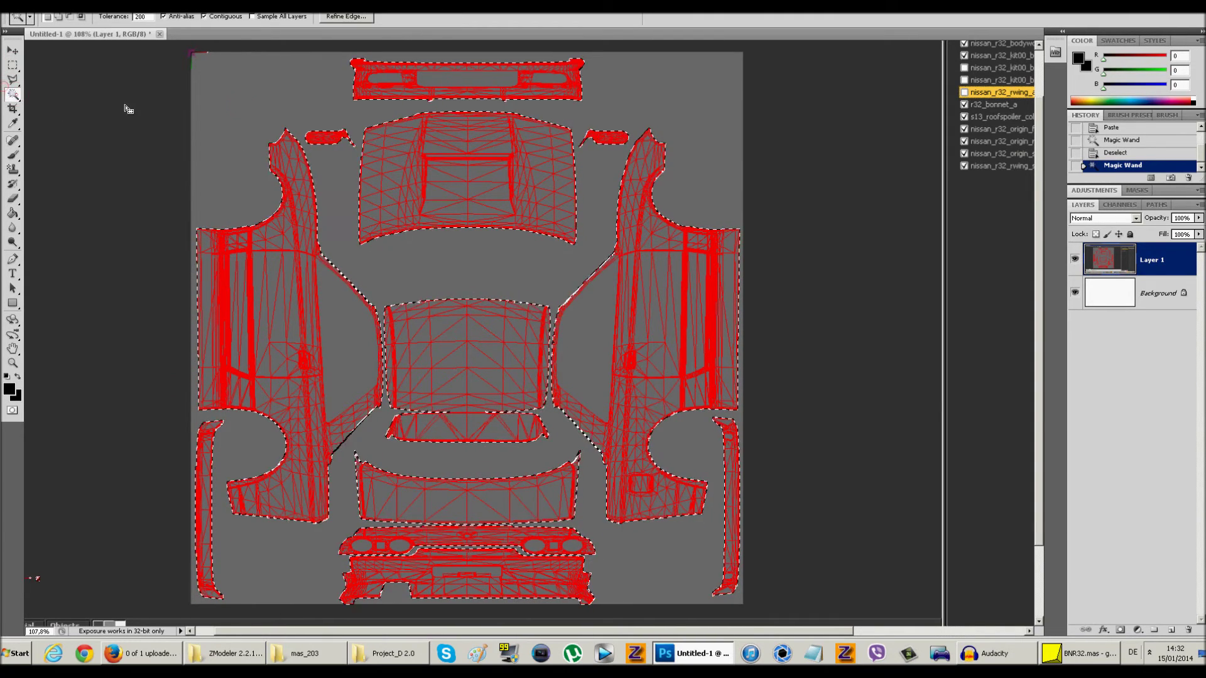
pyautogui.click(300, 160)
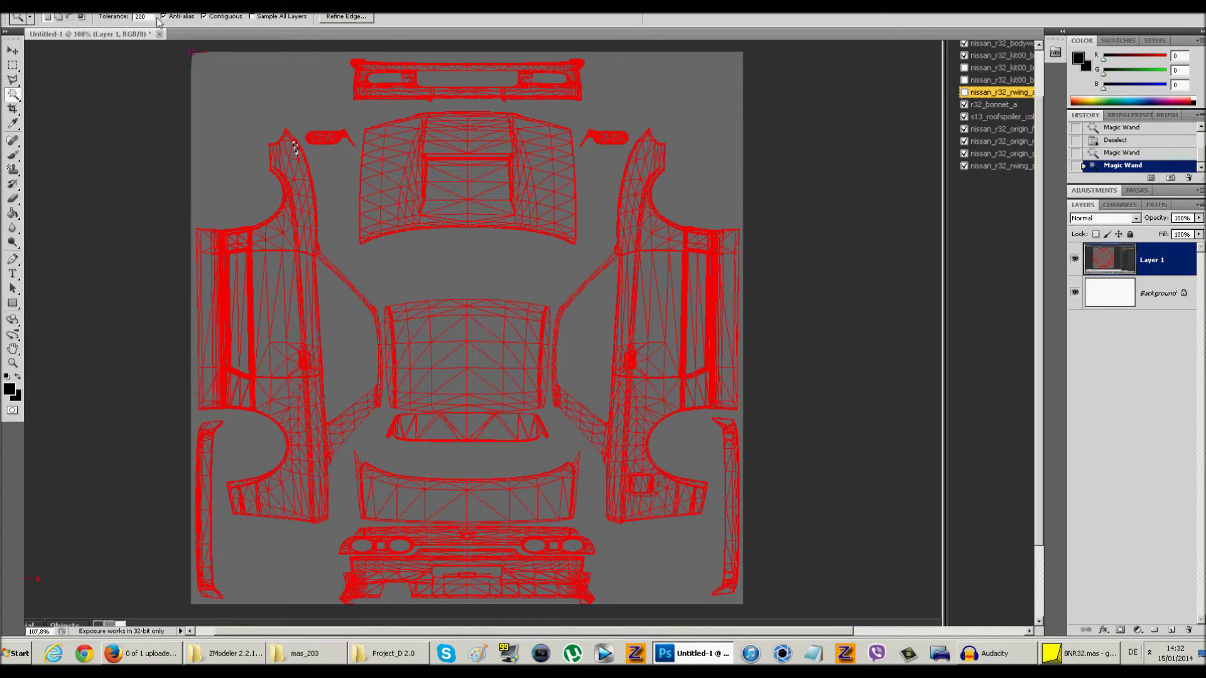
pyautogui.write('20')
pyautogui.click(243, 89)
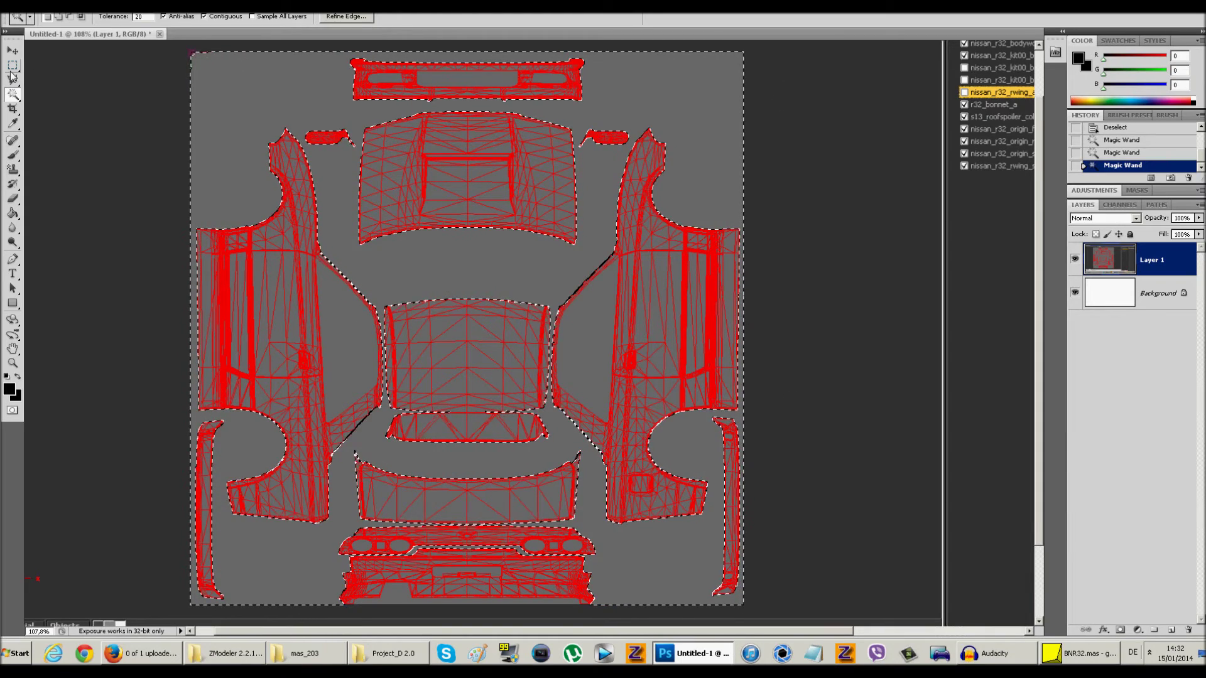
pyautogui.click(12, 94)
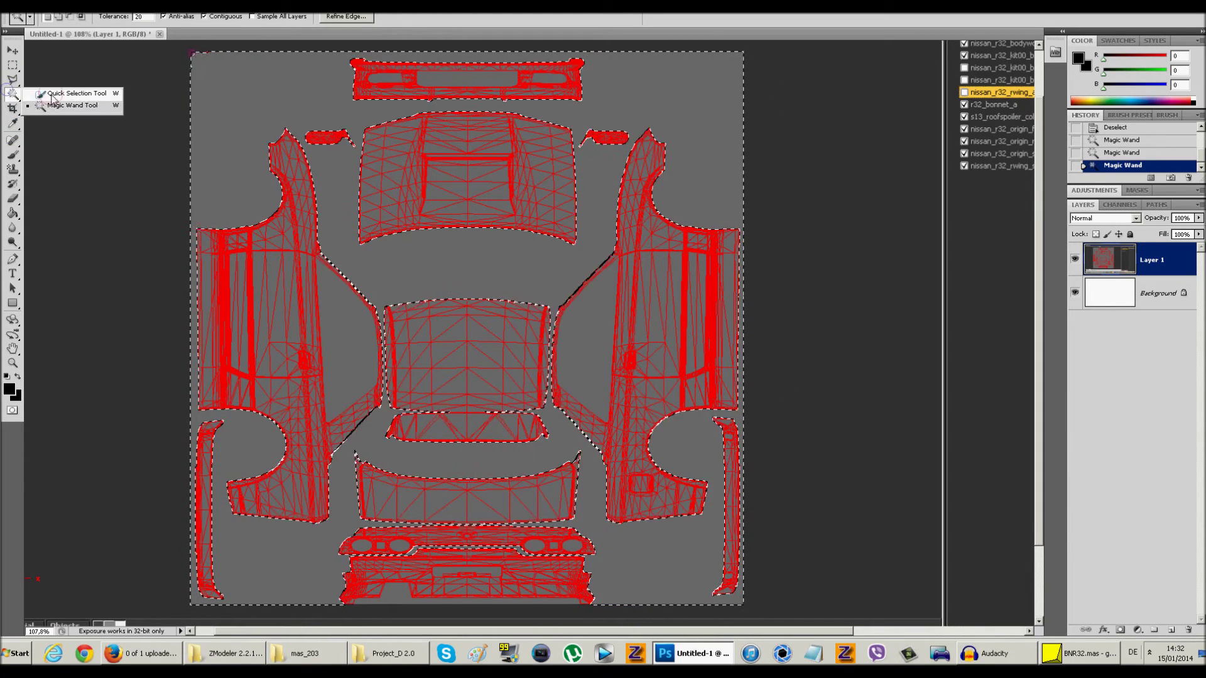
# Quick Select the top bumper, bonnet, side panels, middle pieces and rear bumper into the selection.
pyautogui.click(74, 93)
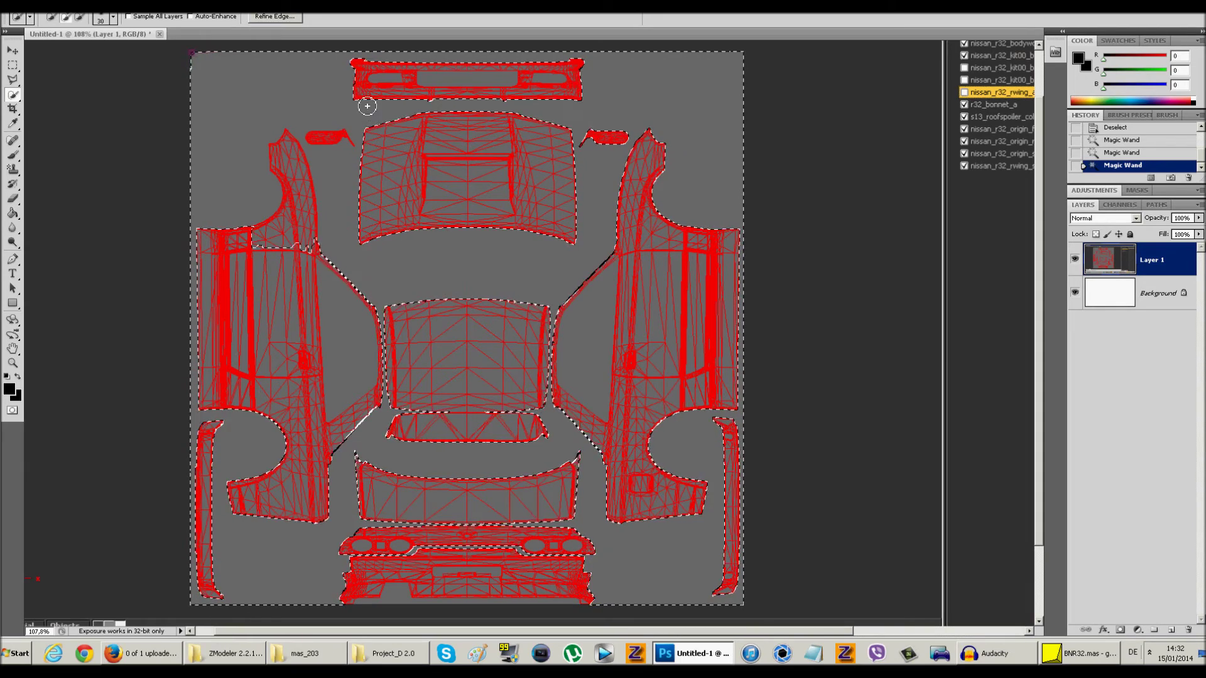
pyautogui.click(564, 84)
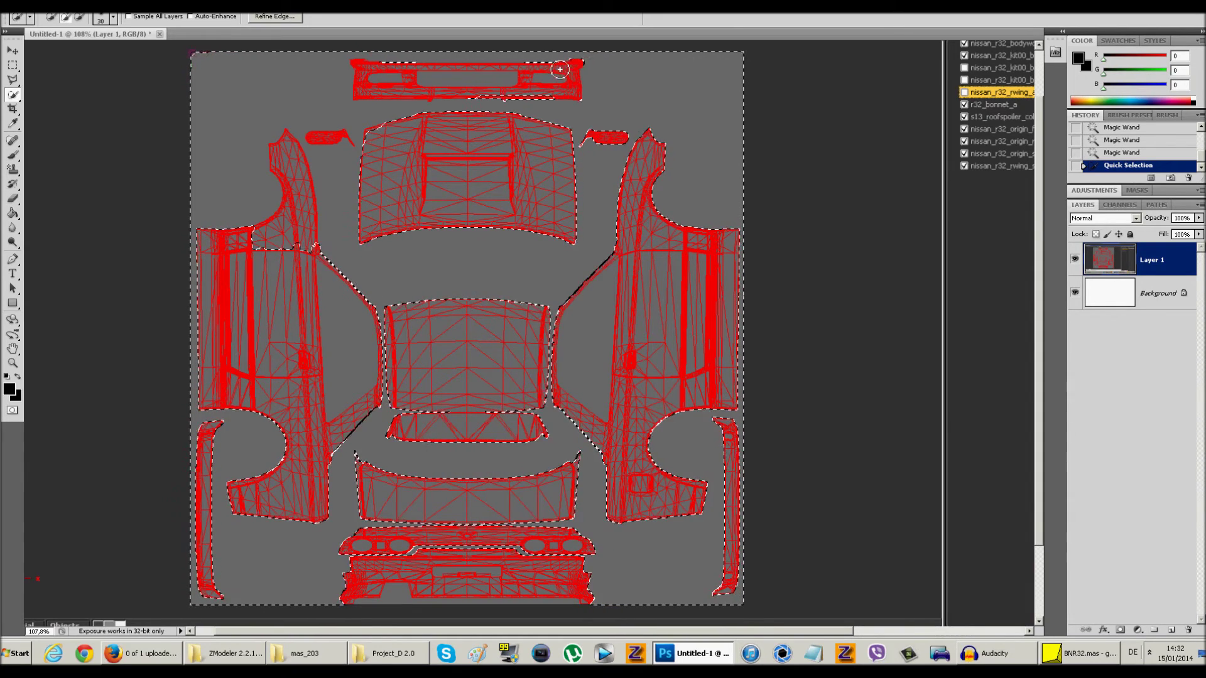
pyautogui.click(556, 68)
pyautogui.click(578, 68)
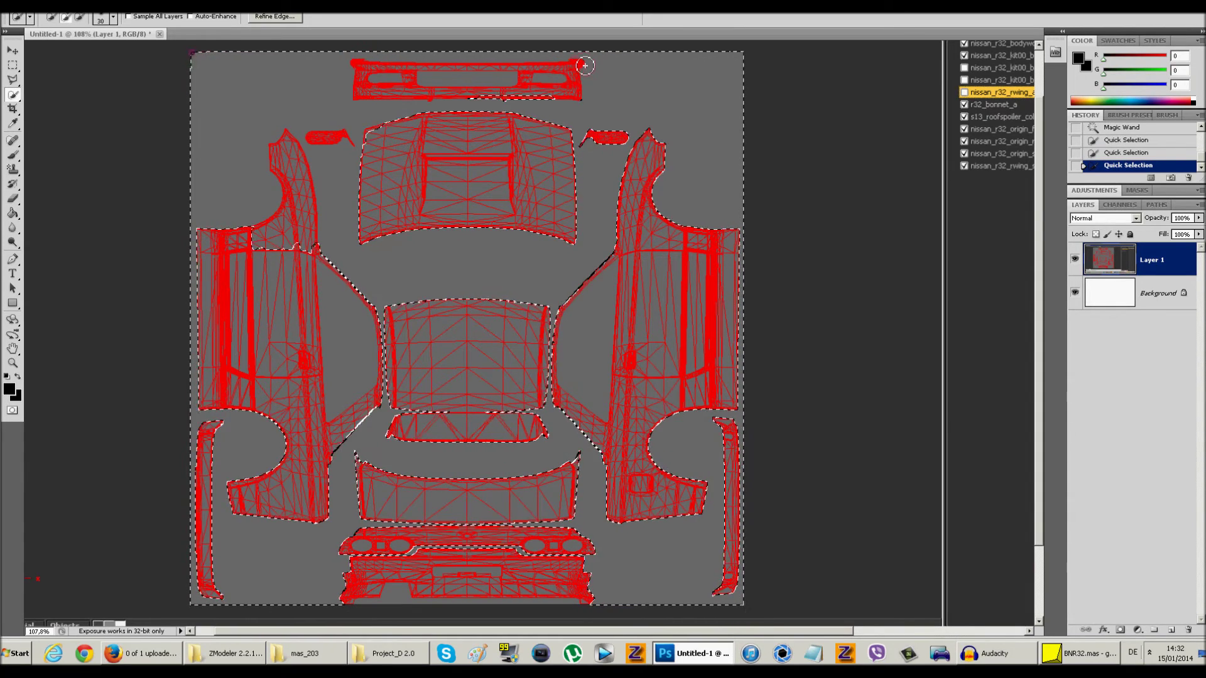
pyautogui.click(533, 103)
pyautogui.moveTo(579, 96)
pyautogui.mouseDown()
pyautogui.moveTo(426, 221)
pyautogui.moveTo(454, 364)
pyautogui.moveTo(653, 396)
pyautogui.moveTo(654, 181)
pyautogui.moveTo(638, 189)
pyautogui.moveTo(702, 337)
pyautogui.moveTo(702, 403)
pyautogui.moveTo(714, 361)
pyautogui.mouseUp()
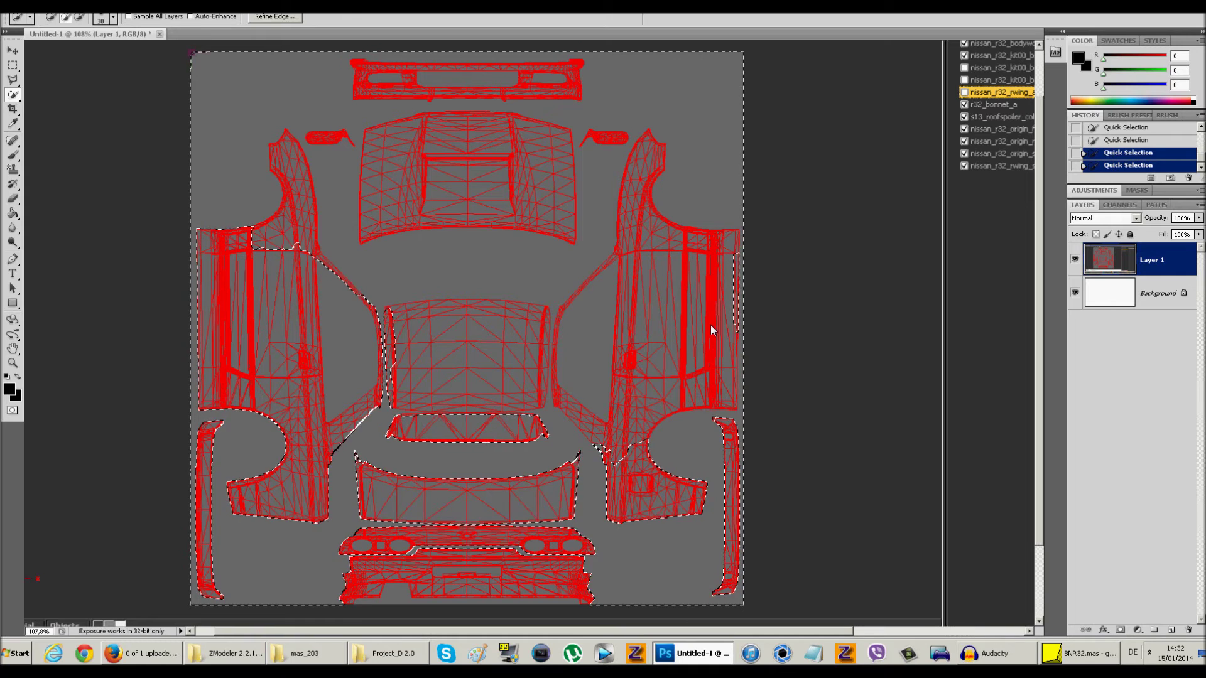
pyautogui.click(729, 283)
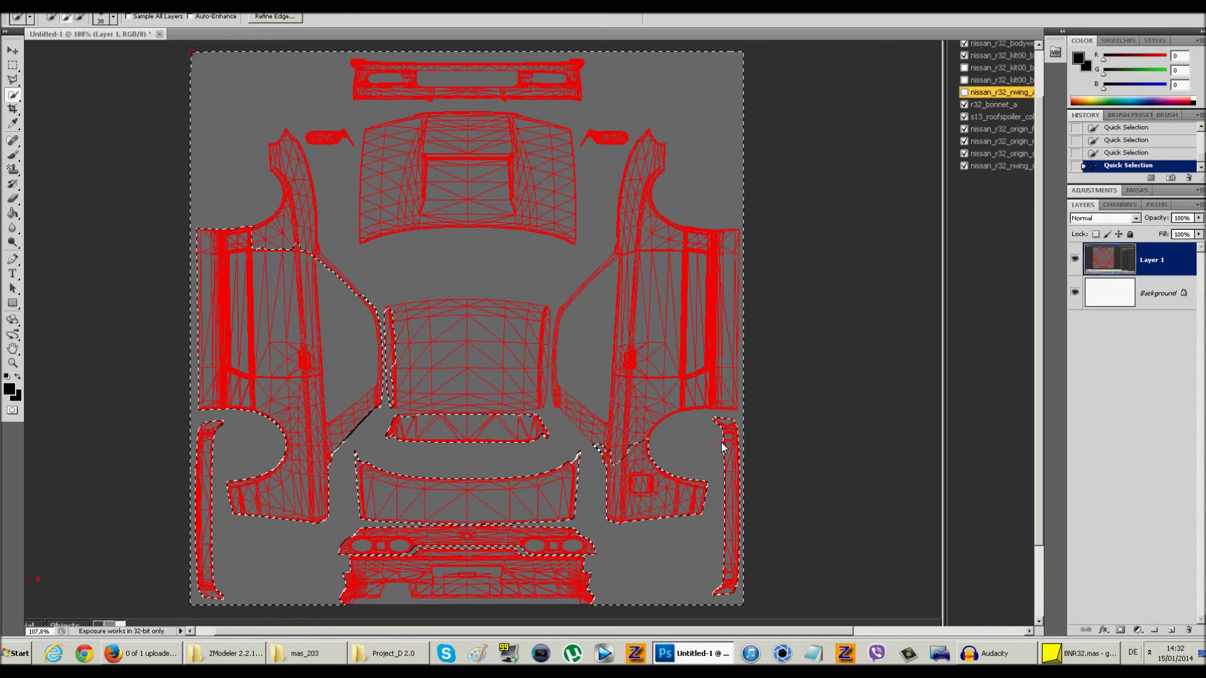
pyautogui.moveTo(733, 510)
pyautogui.mouseDown()
pyautogui.moveTo(722, 574)
pyautogui.moveTo(729, 517)
pyautogui.mouseUp()
pyautogui.moveTo(563, 499)
pyautogui.mouseDown()
pyautogui.moveTo(345, 492)
pyautogui.moveTo(272, 412)
pyautogui.moveTo(272, 267)
pyautogui.moveTo(233, 300)
pyautogui.mouseUp()
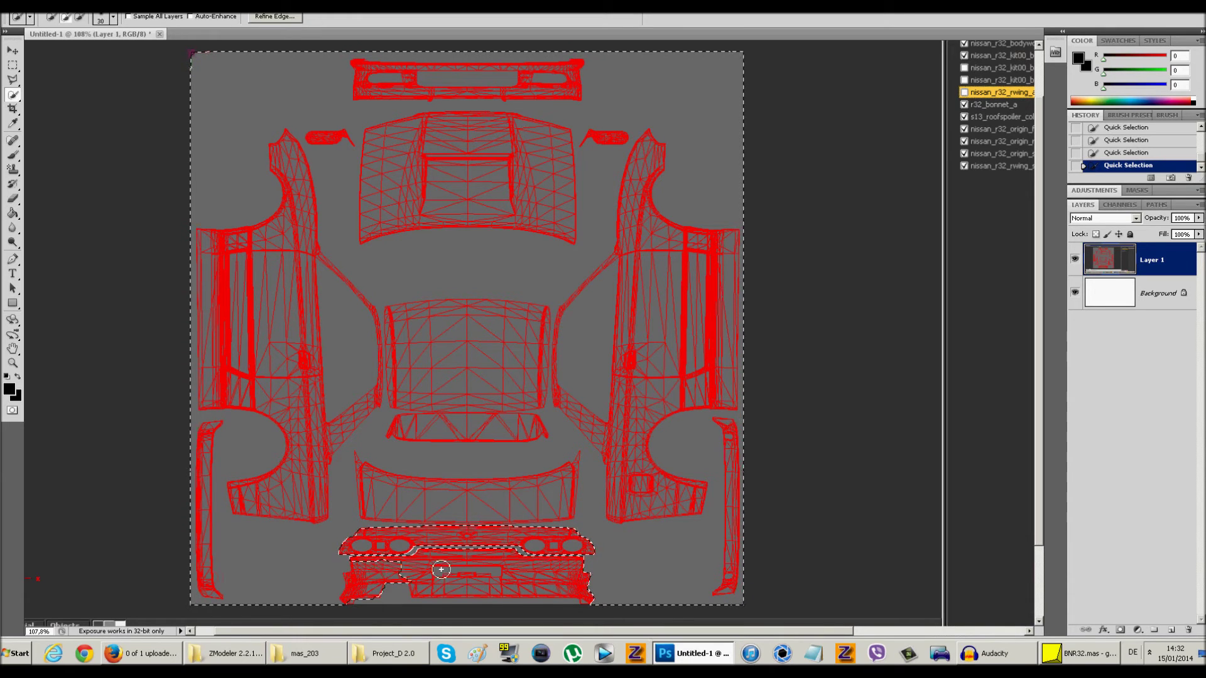
pyautogui.moveTo(441, 569); pyautogui.dragTo(586, 567)
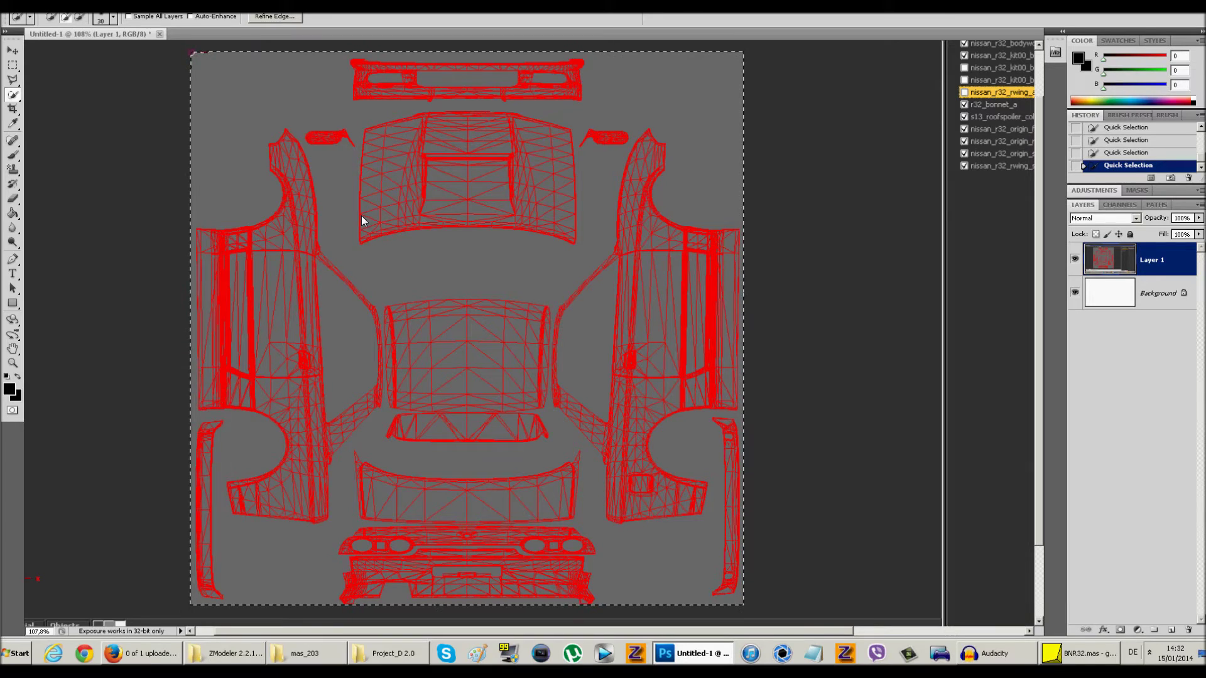
# Cut the selected UV square and paste it into a new clipboard-sized document.
pyautogui.hotkey('ctrl', 'x')
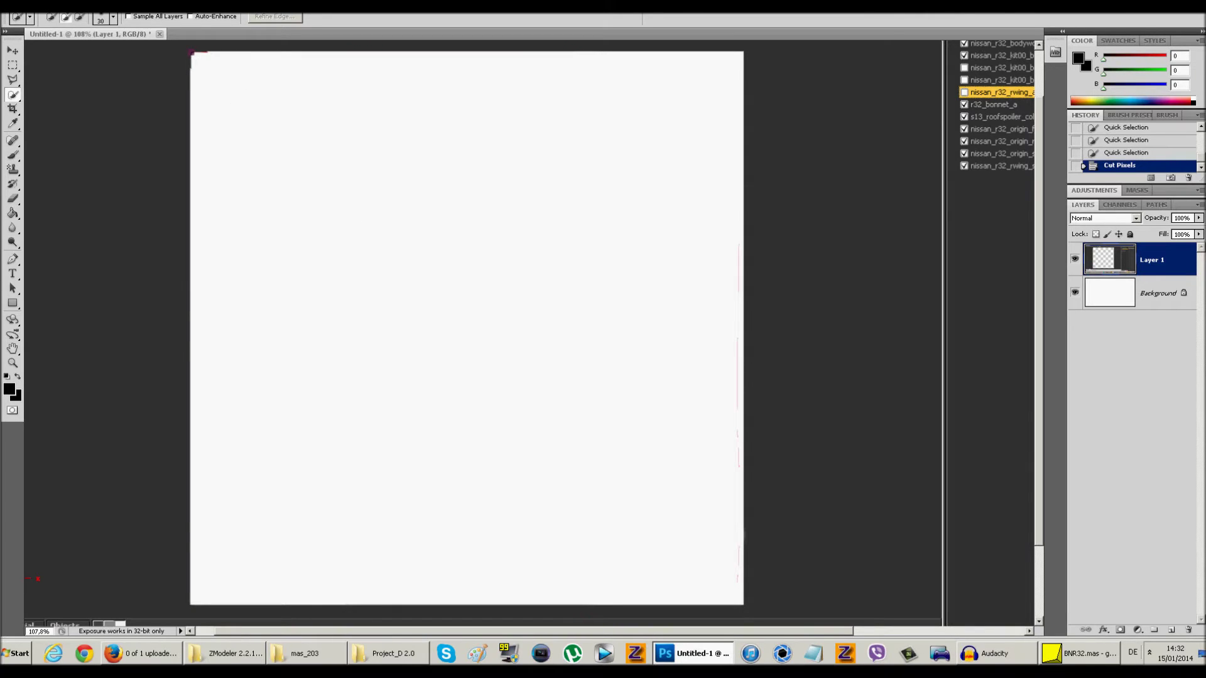
pyautogui.click(37, 2)
pyautogui.click(42, 8)
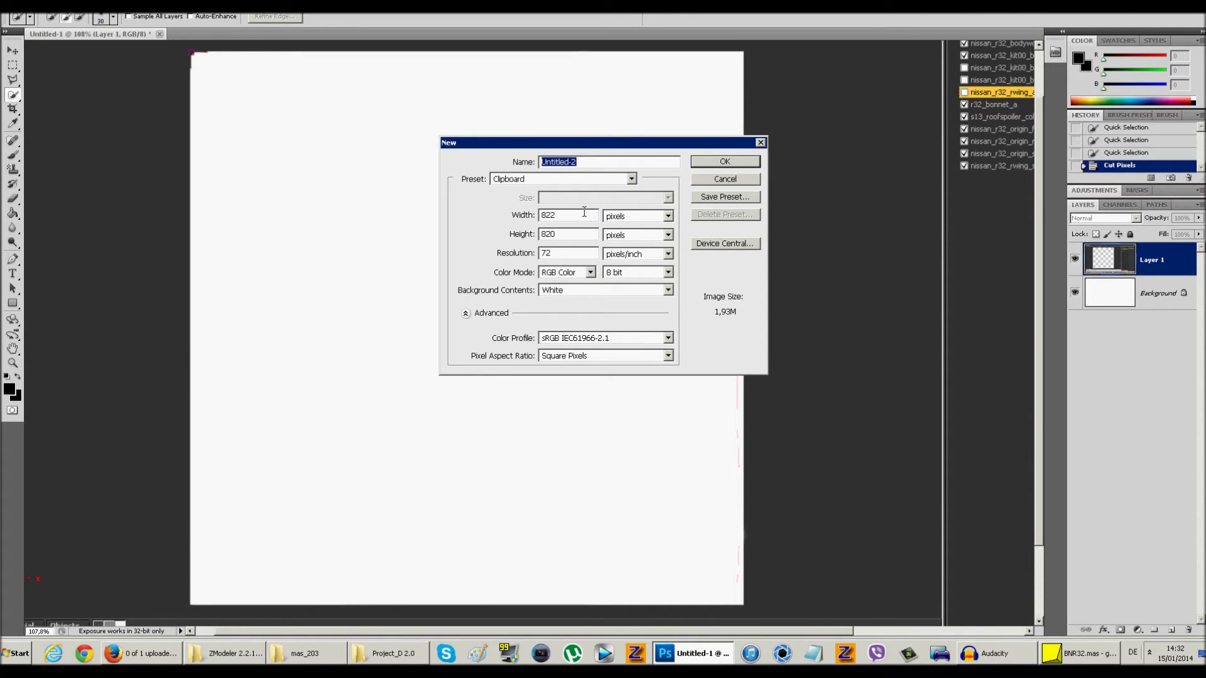
pyautogui.press('Return')
pyautogui.hotkey('ctrl', 'v')
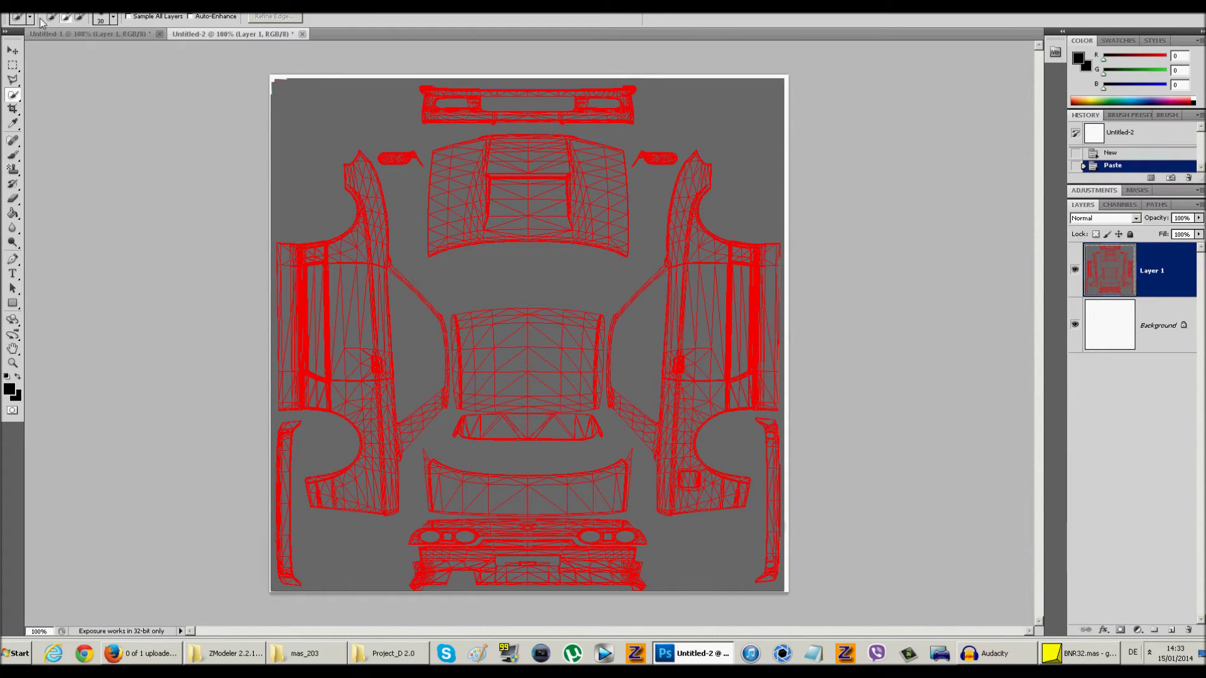
# Abandon the crop, close Untitled-2 without saving, and undo the cut in Untitled-1.
pyautogui.click(13, 109)
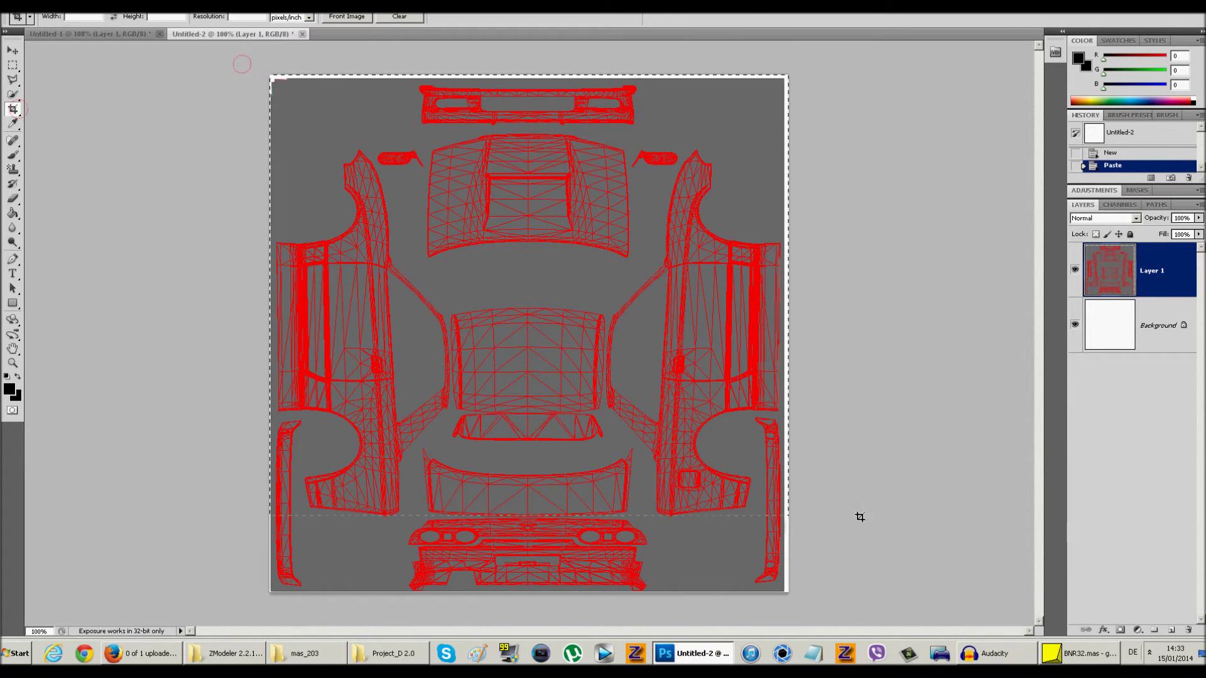
pyautogui.hotkey('ctrl', 'a')
pyautogui.moveTo(271, 76); pyautogui.dragTo(785, 587)
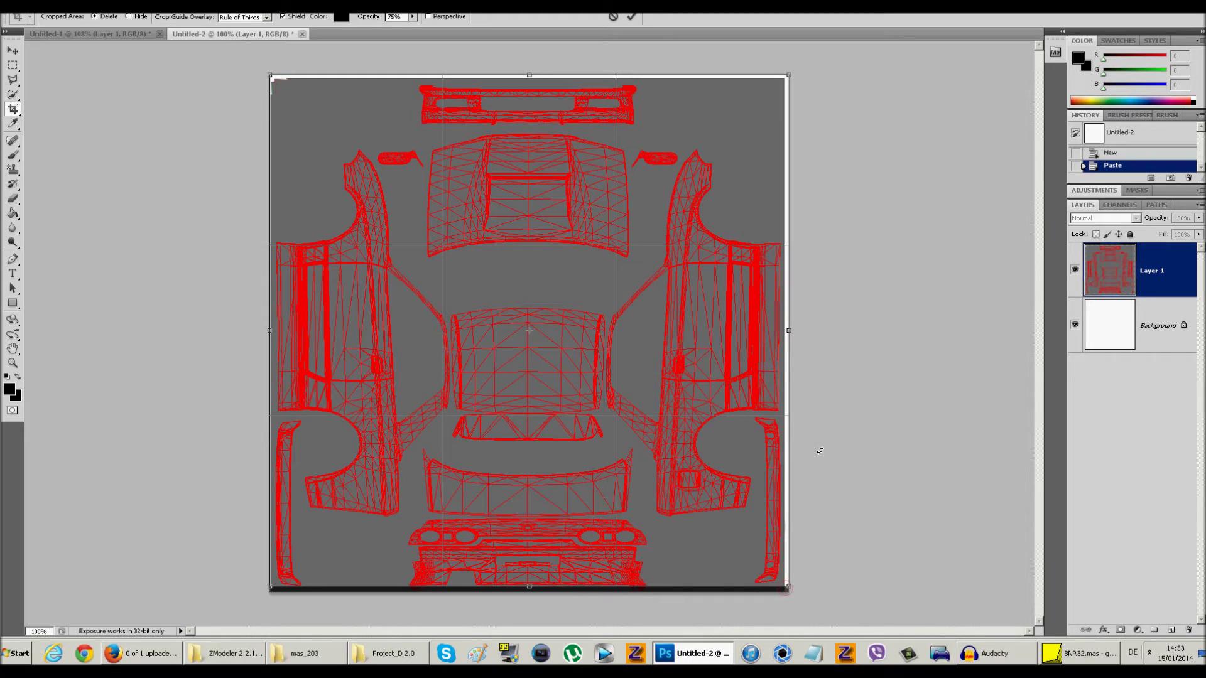
pyautogui.press('v')
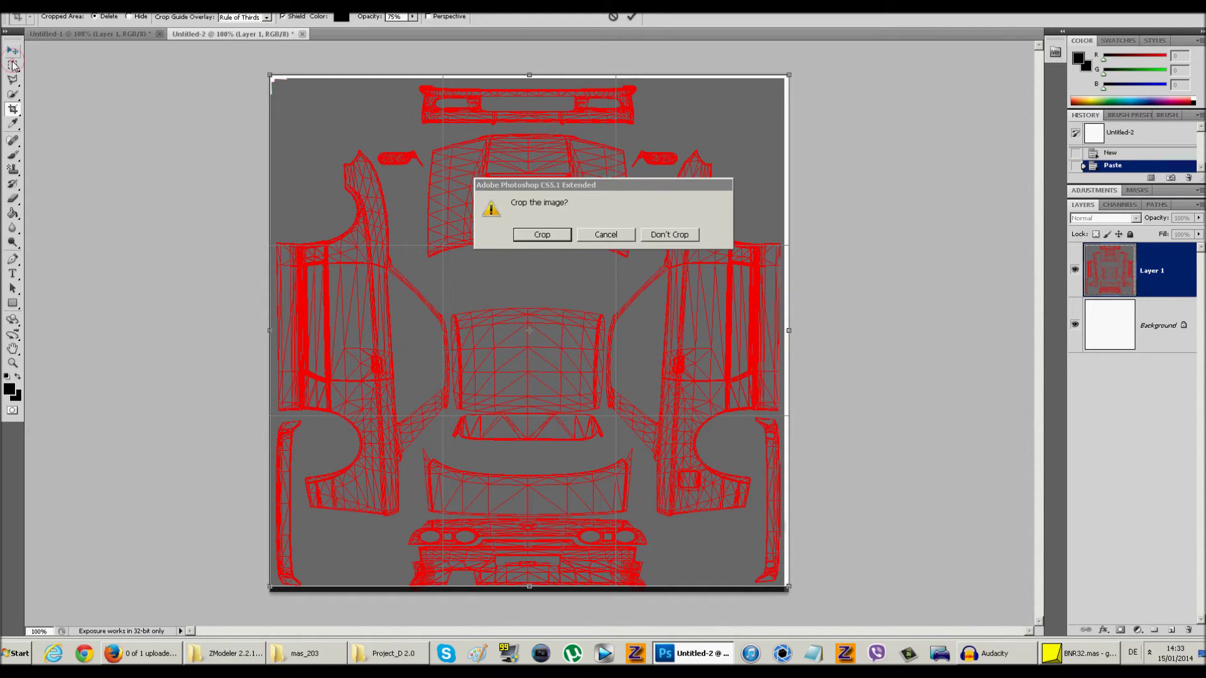
pyautogui.click(653, 236)
pyautogui.click(302, 34)
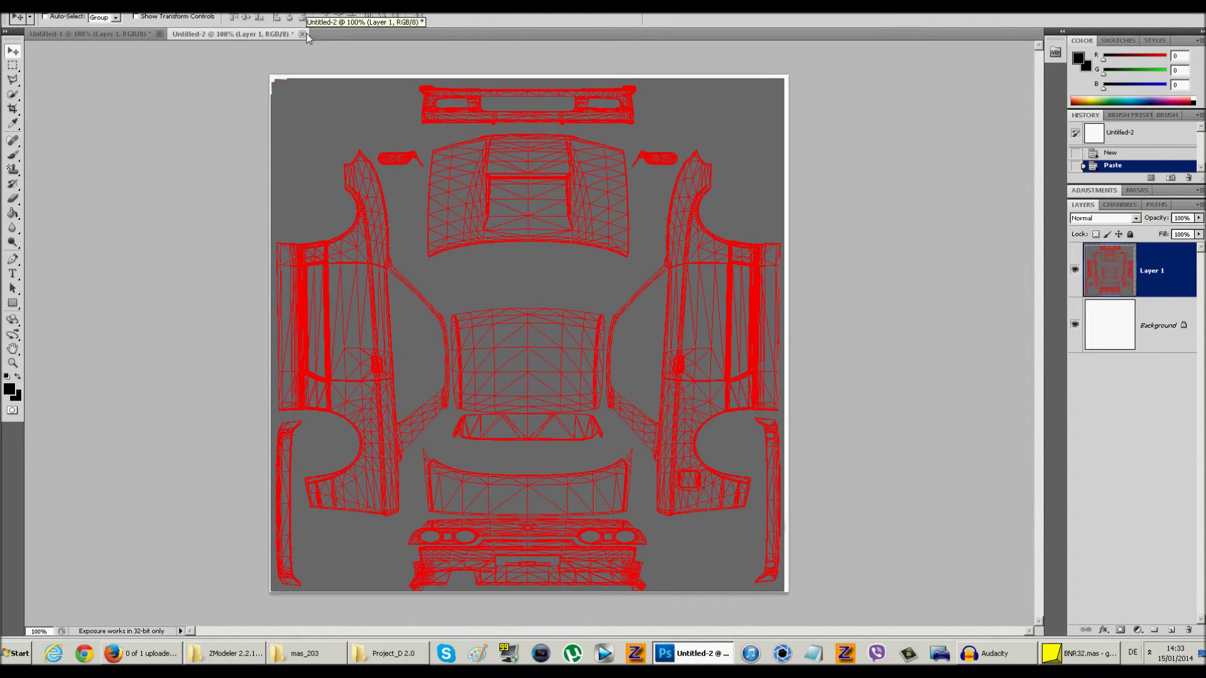
pyautogui.click(582, 235)
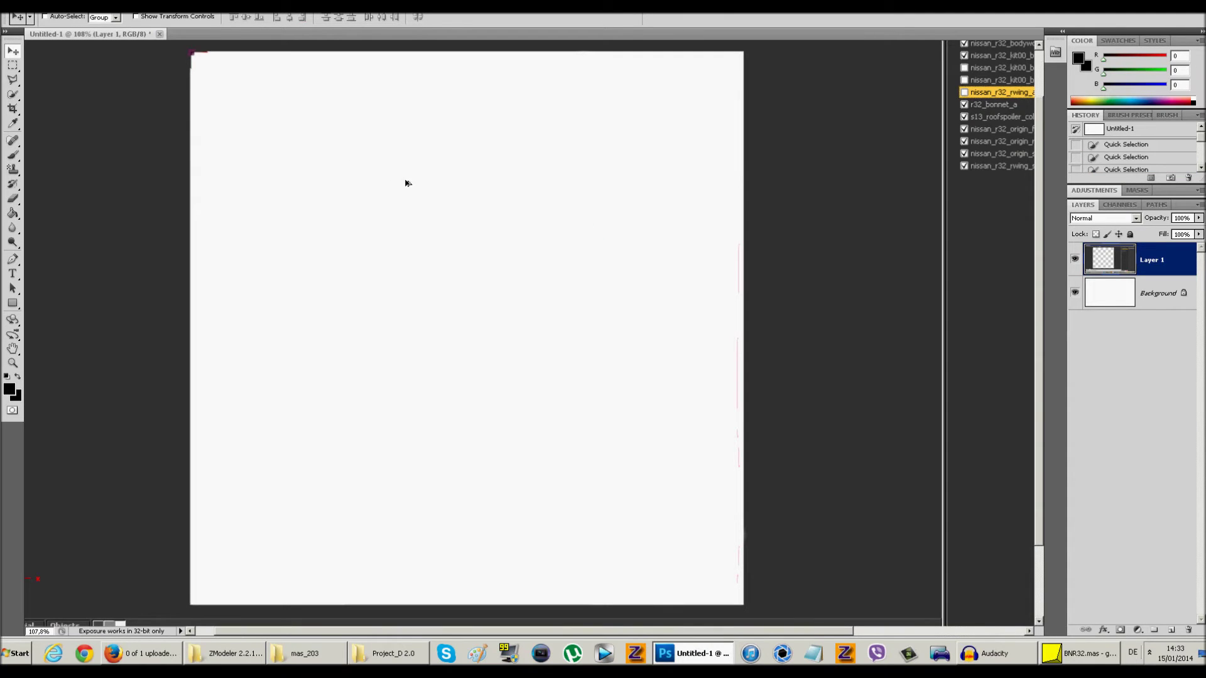
pyautogui.hotkey('ctrl', 'z')
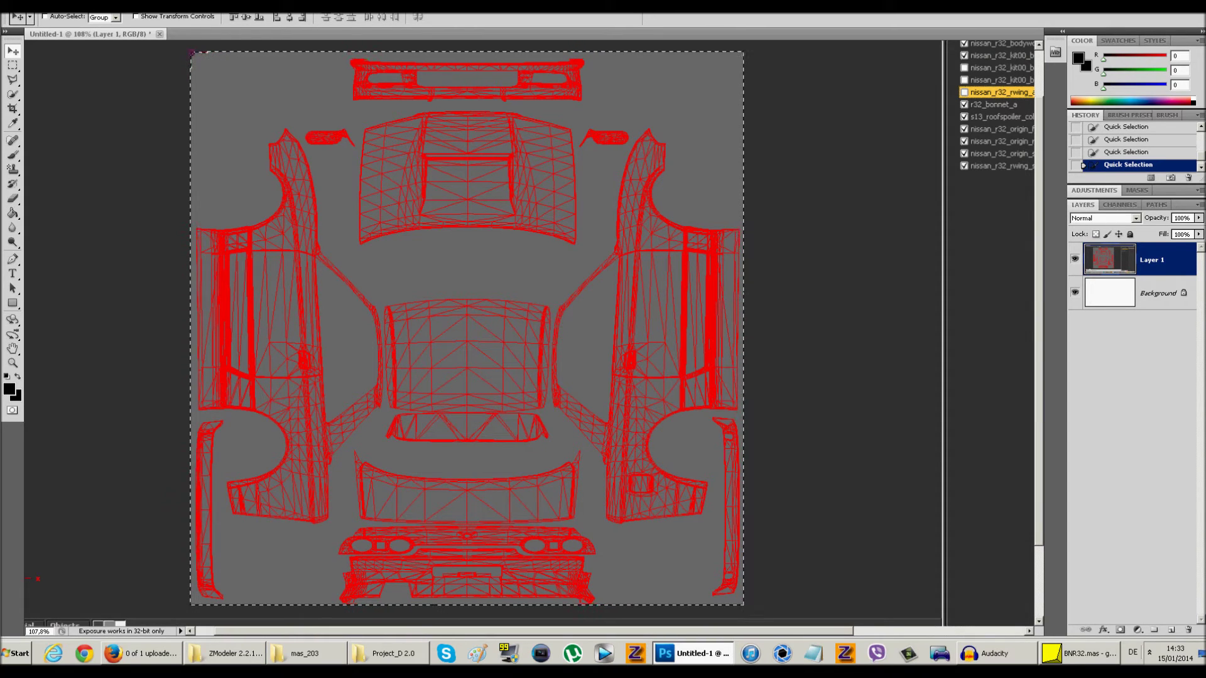
# Create a new clipboard-sized document and paste the wireframe into it.
pyautogui.click(83, 3)
pyautogui.press('Left')
pyautogui.press('Left')
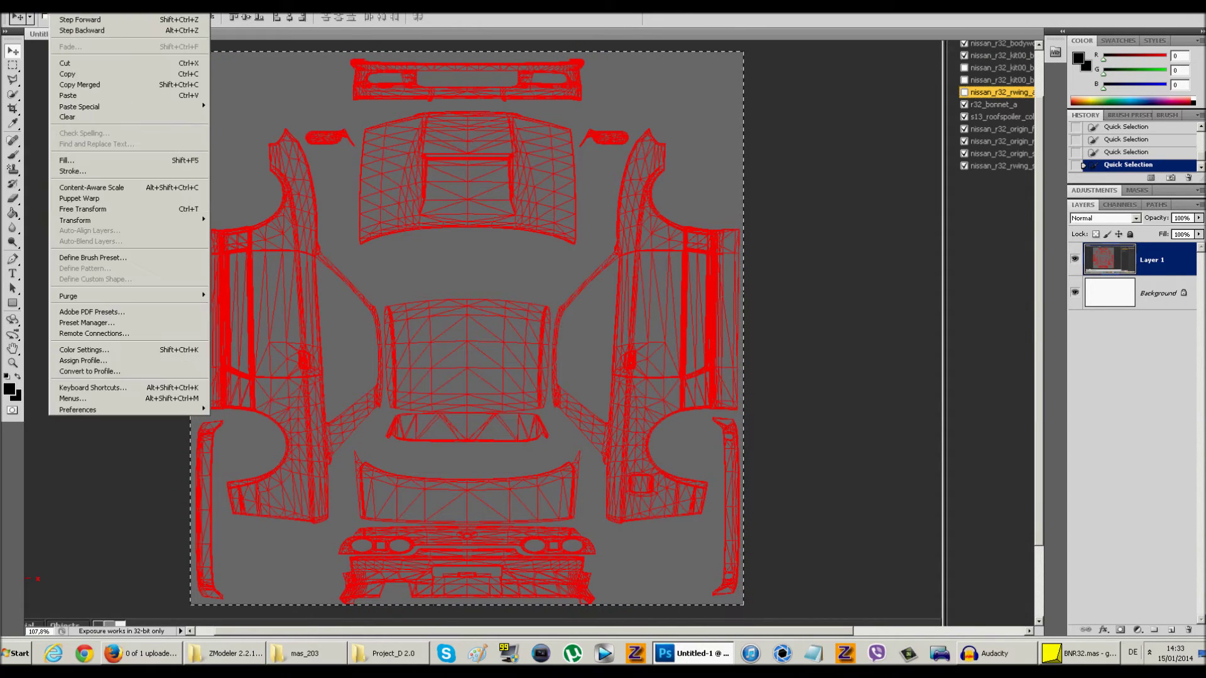
pyautogui.press('Return')
pyautogui.click(575, 216)
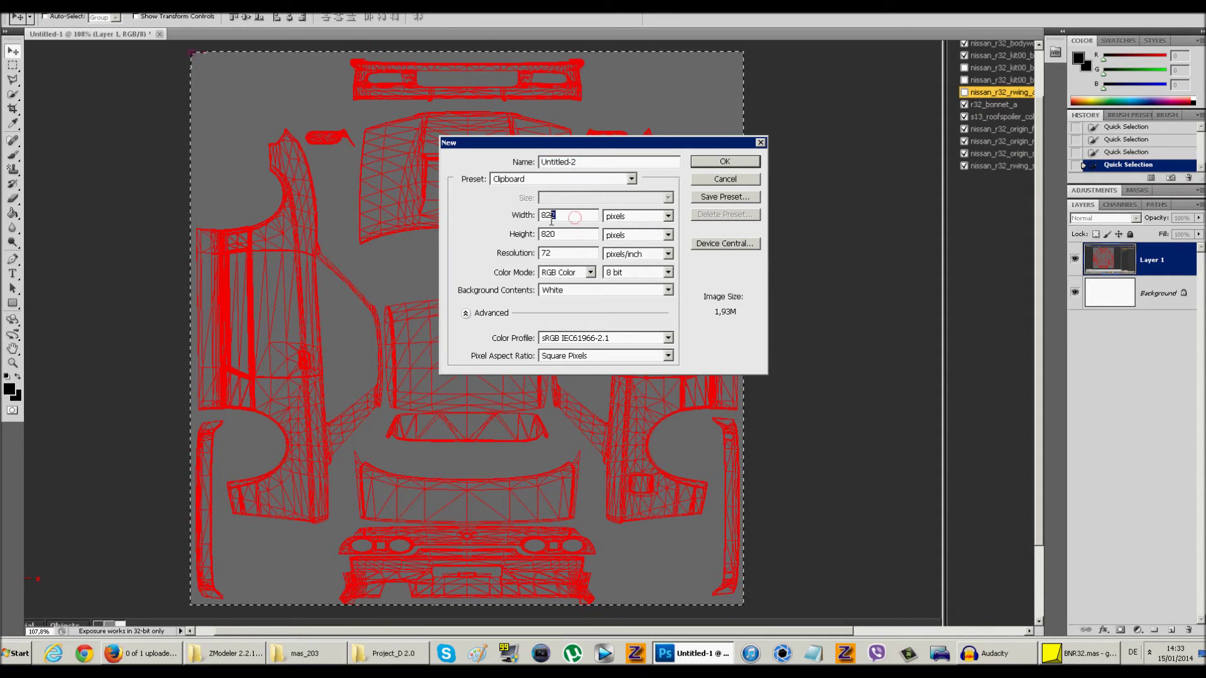
pyautogui.click(707, 162)
pyautogui.hotkey('ctrl', 'v')
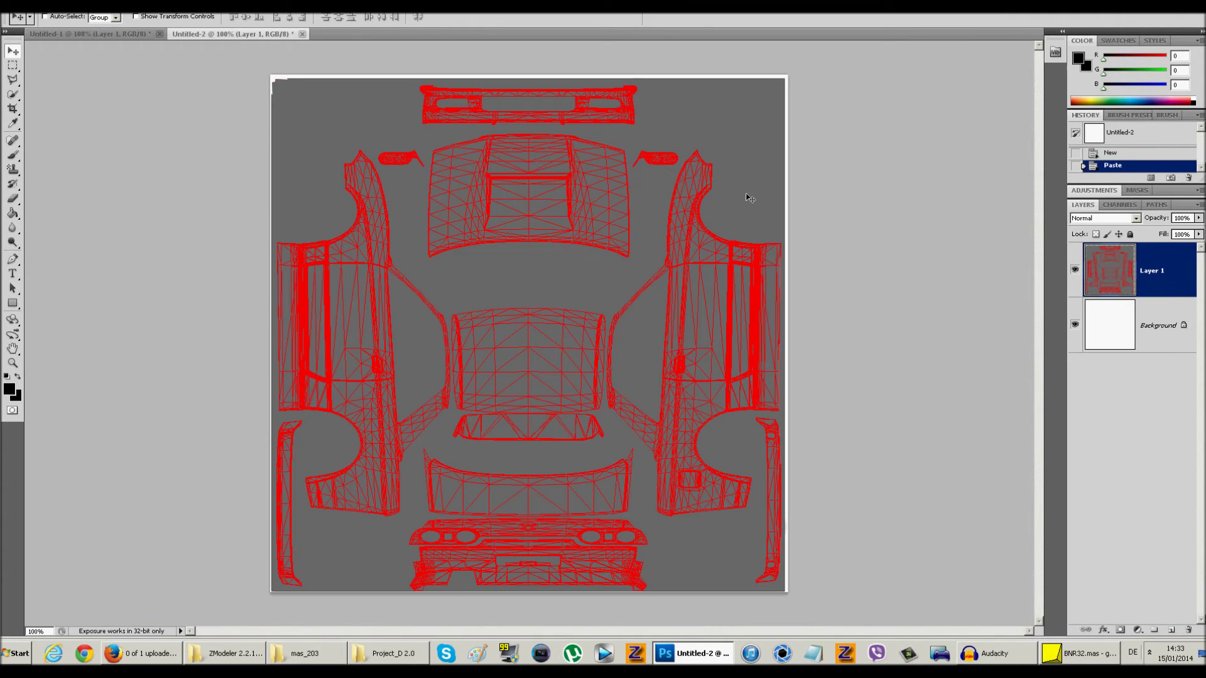
# Free Transform the wireframe layer, nudging it up and stretching it slightly to about 101%.
pyautogui.click(13, 65)
pyautogui.rightClick(407, 180)
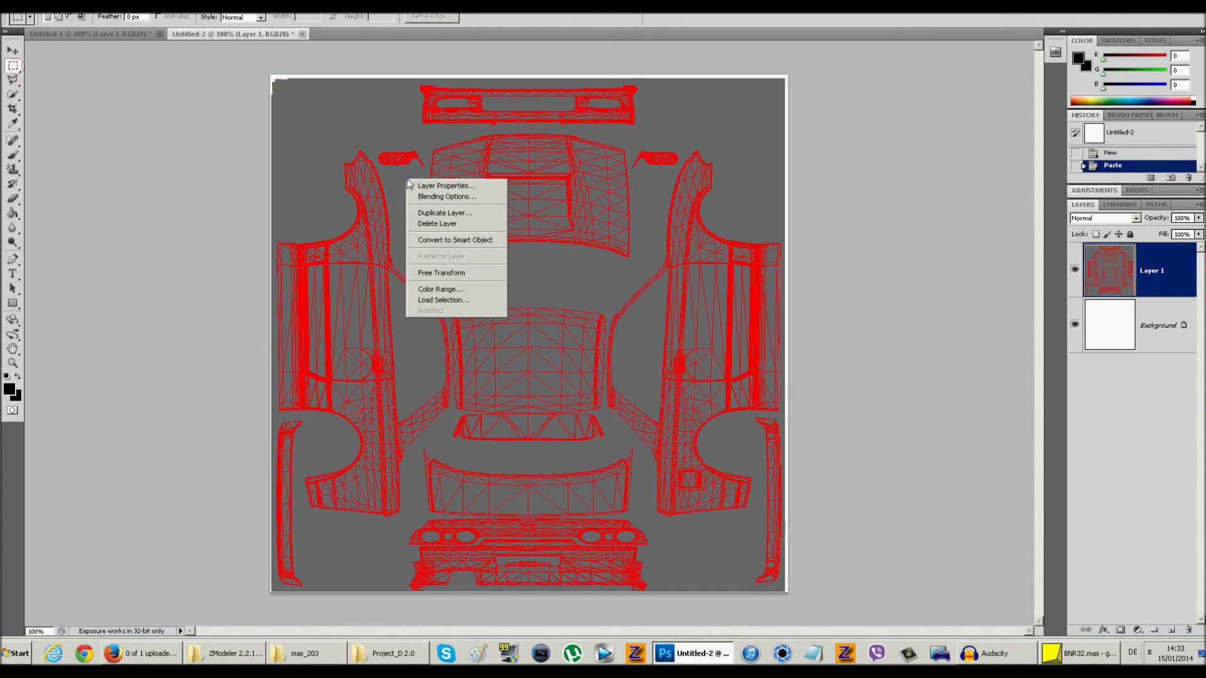
pyautogui.click(447, 273)
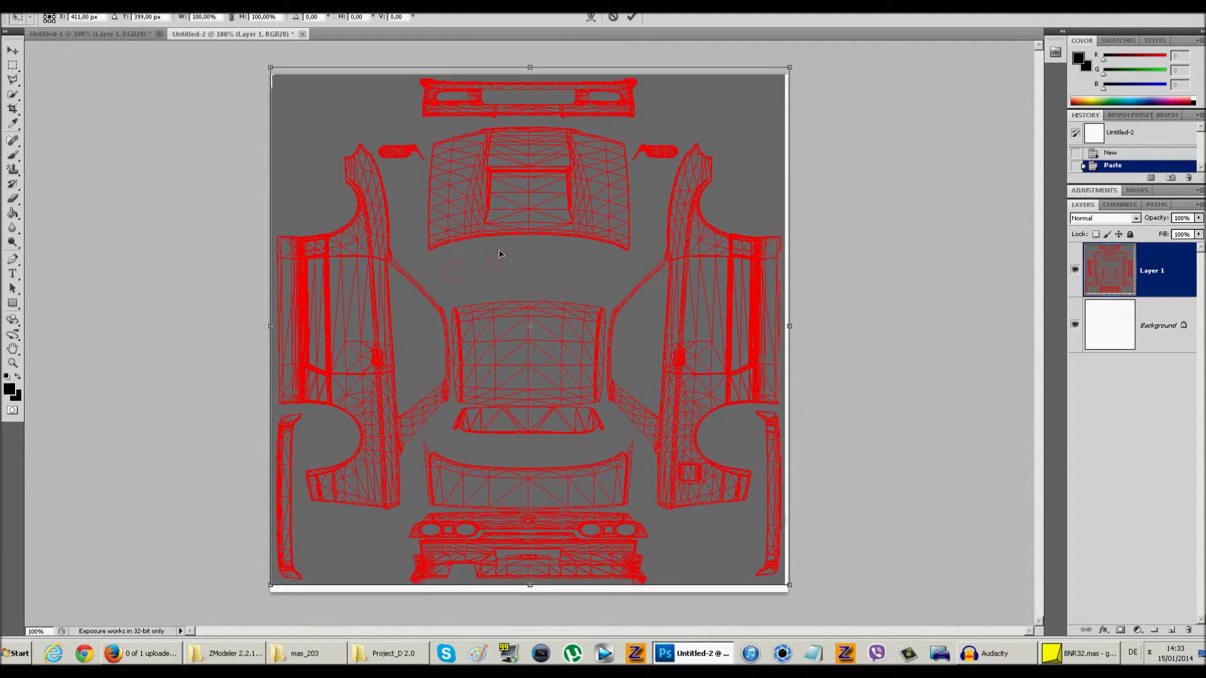
pyautogui.moveTo(494, 258); pyautogui.dragTo(493, 254)
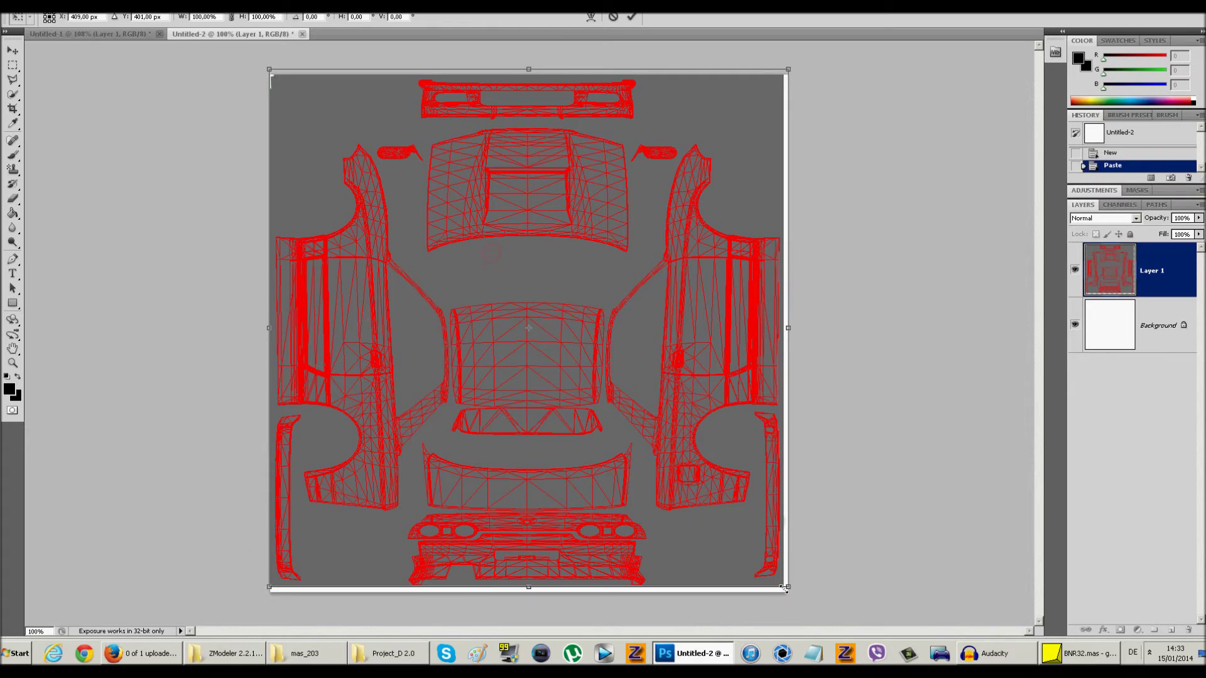
pyautogui.moveTo(785, 589); pyautogui.dragTo(791, 595)
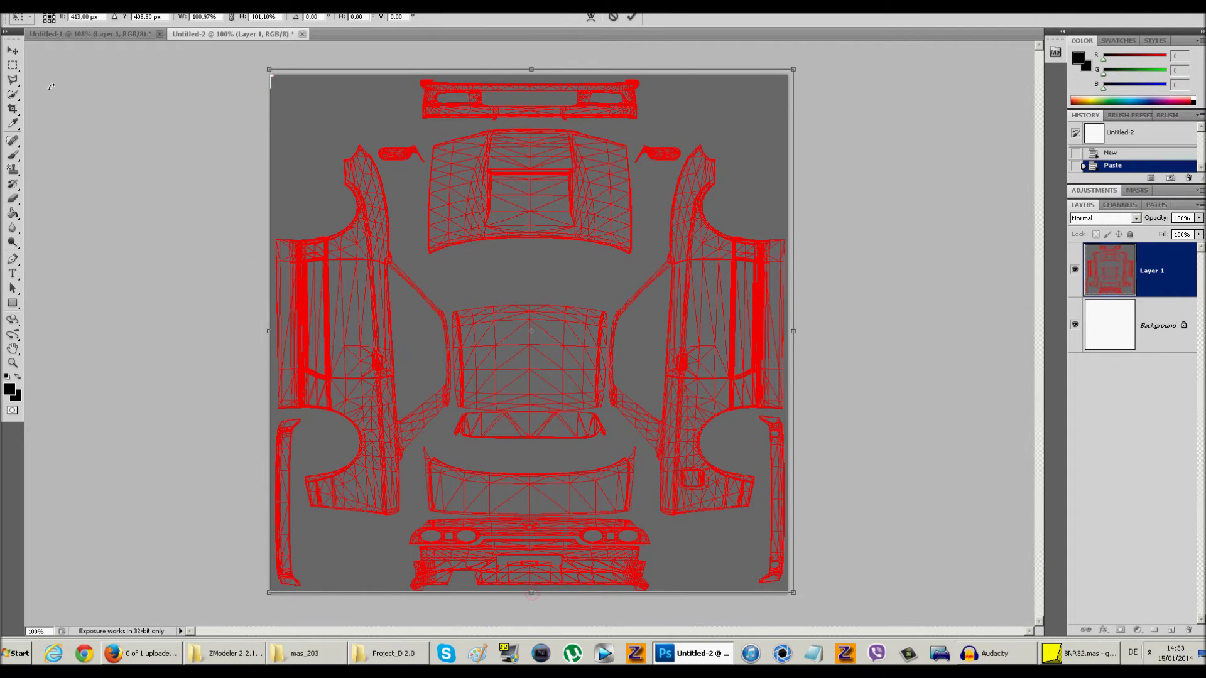
# Commit the transform, sample the grey background colour, and paint over the white corner specks.
pyautogui.click(14, 65)
pyautogui.press('Return')
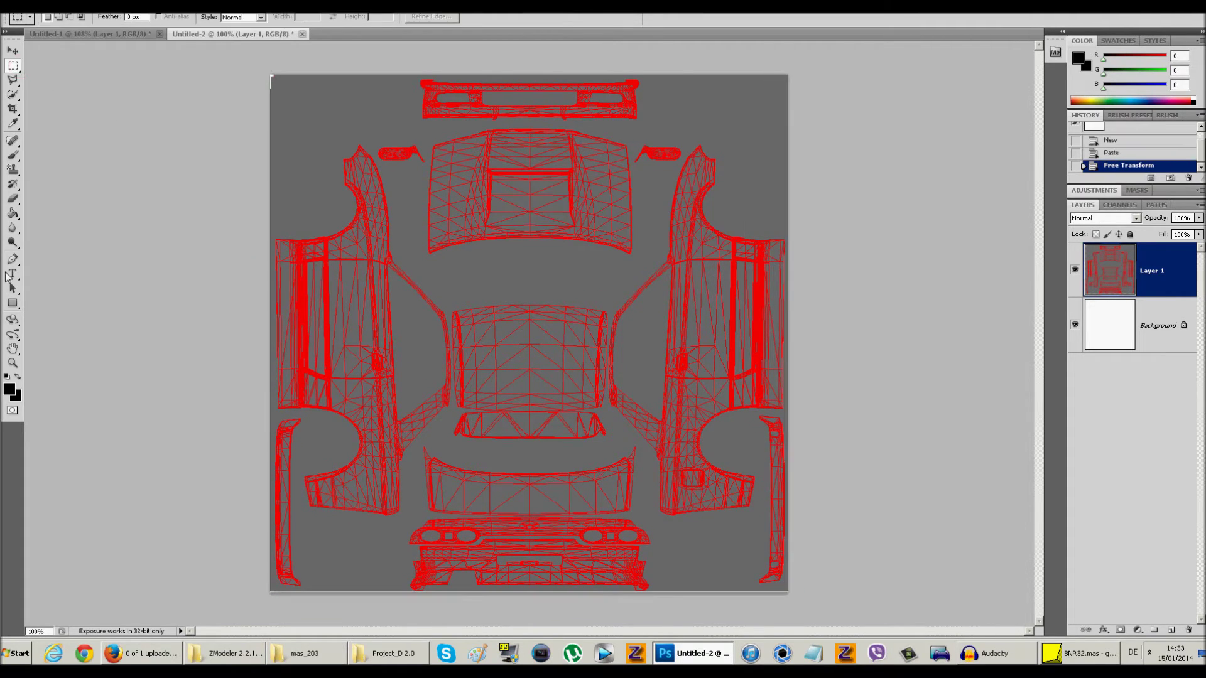
pyautogui.click(13, 123)
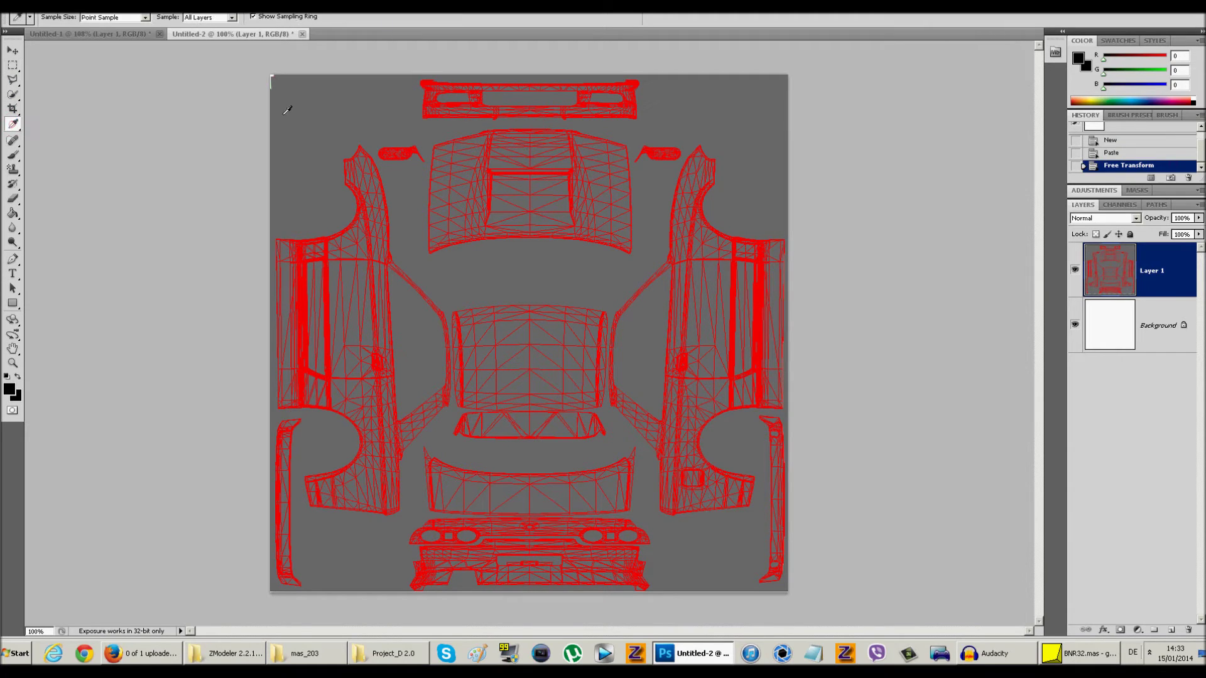
pyautogui.click(283, 116)
pyautogui.click(12, 155)
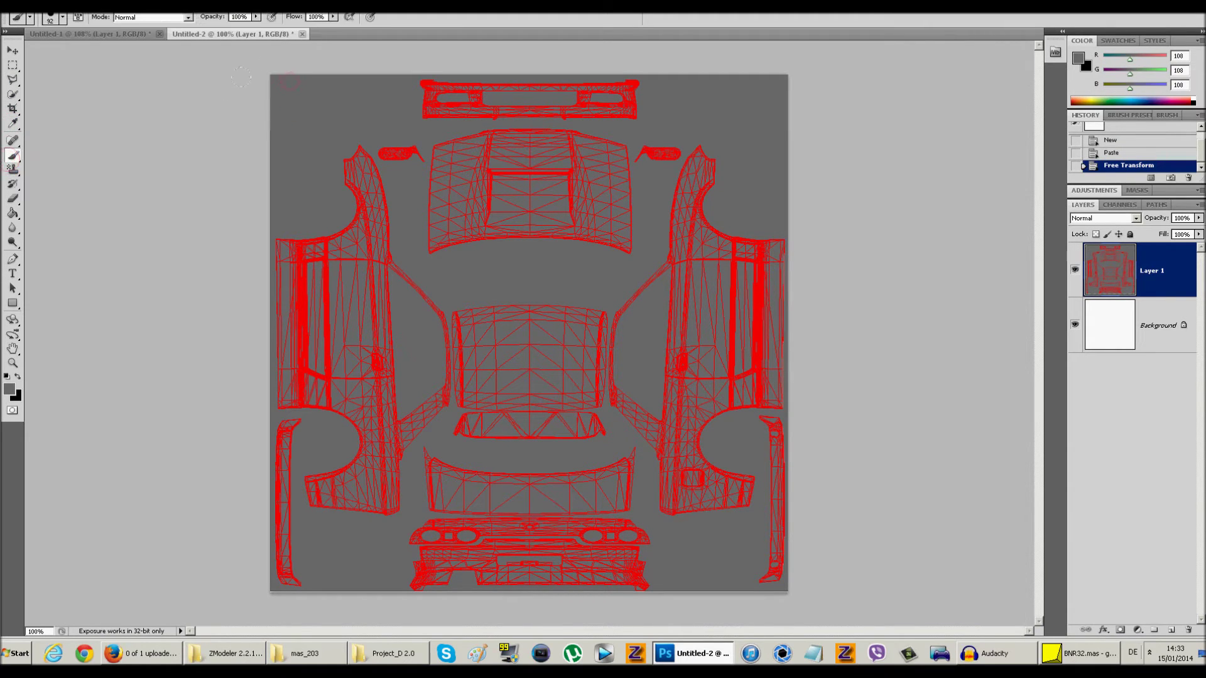
pyautogui.click(246, 105)
pyautogui.click(248, 598)
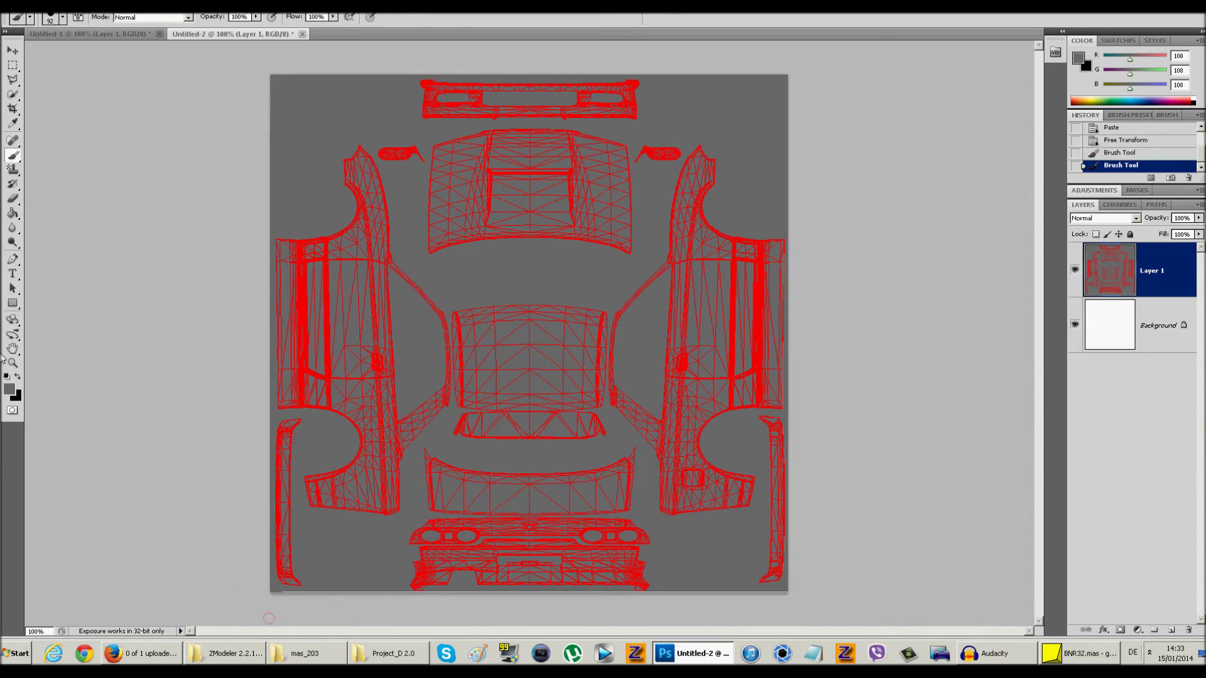
# Select the white strip along the canvas bottom, paint it grey, and deselect.
pyautogui.press('z')
pyautogui.moveTo(530, 612); pyautogui.dragTo(532, 609)
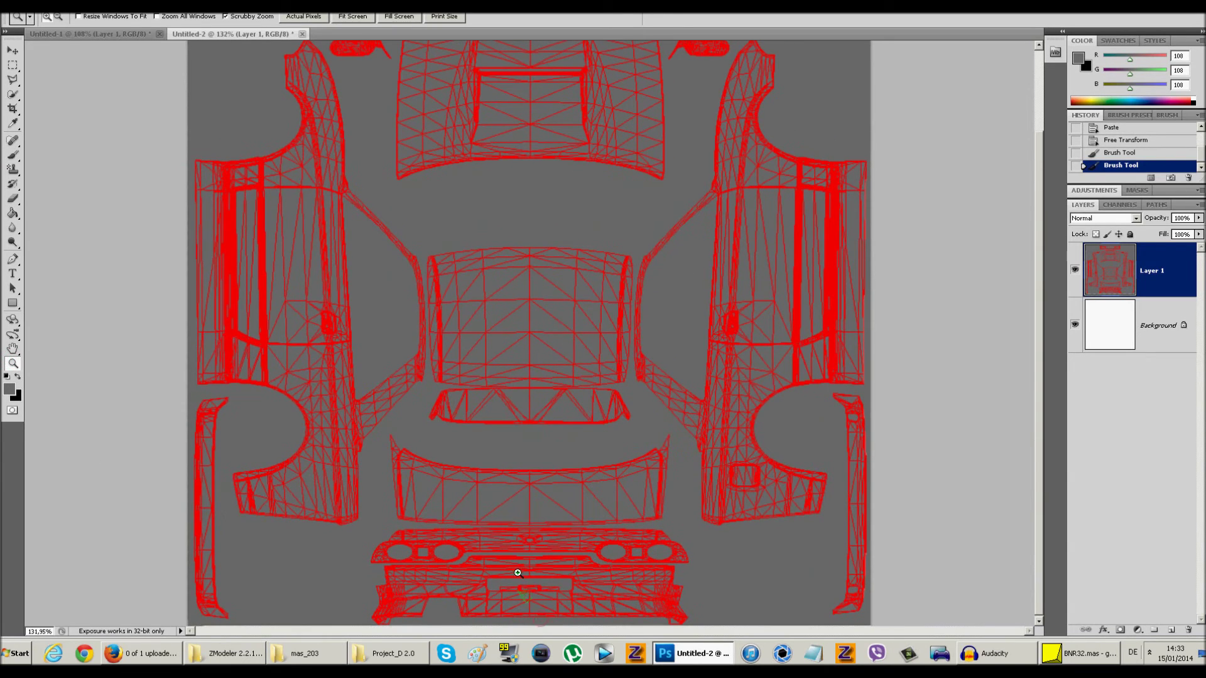
pyautogui.click(13, 65)
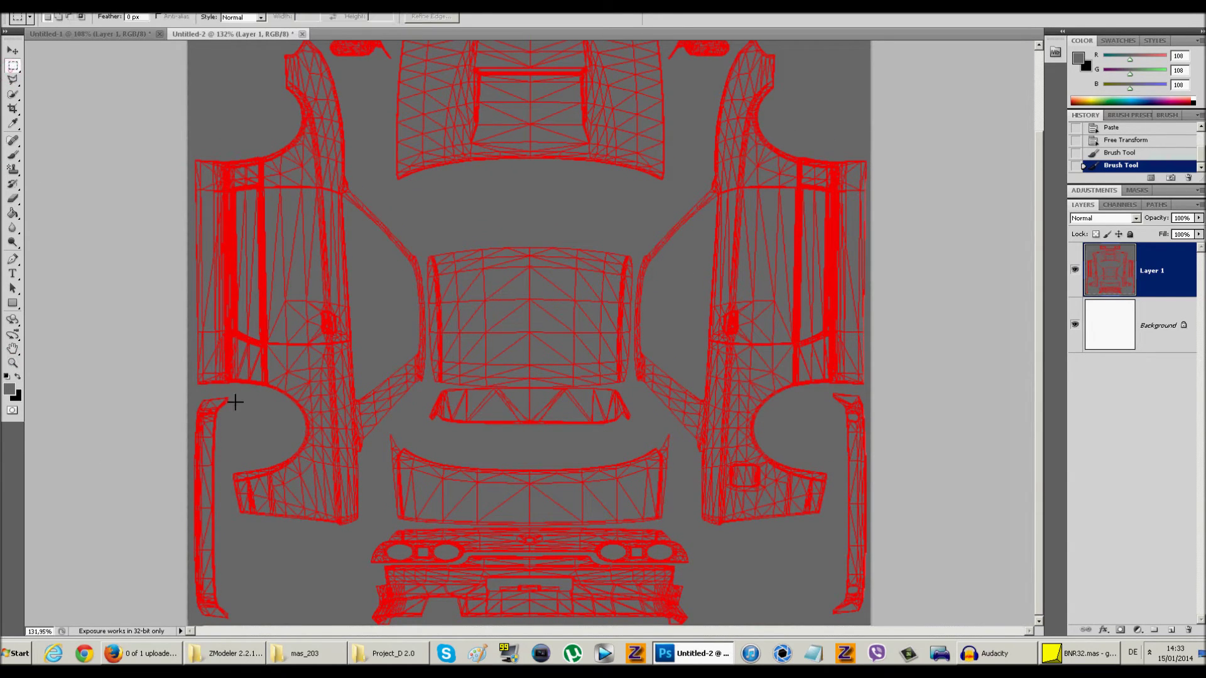
pyautogui.moveTo(235, 651); pyautogui.dragTo(1093, 663)
pyautogui.click(13, 154)
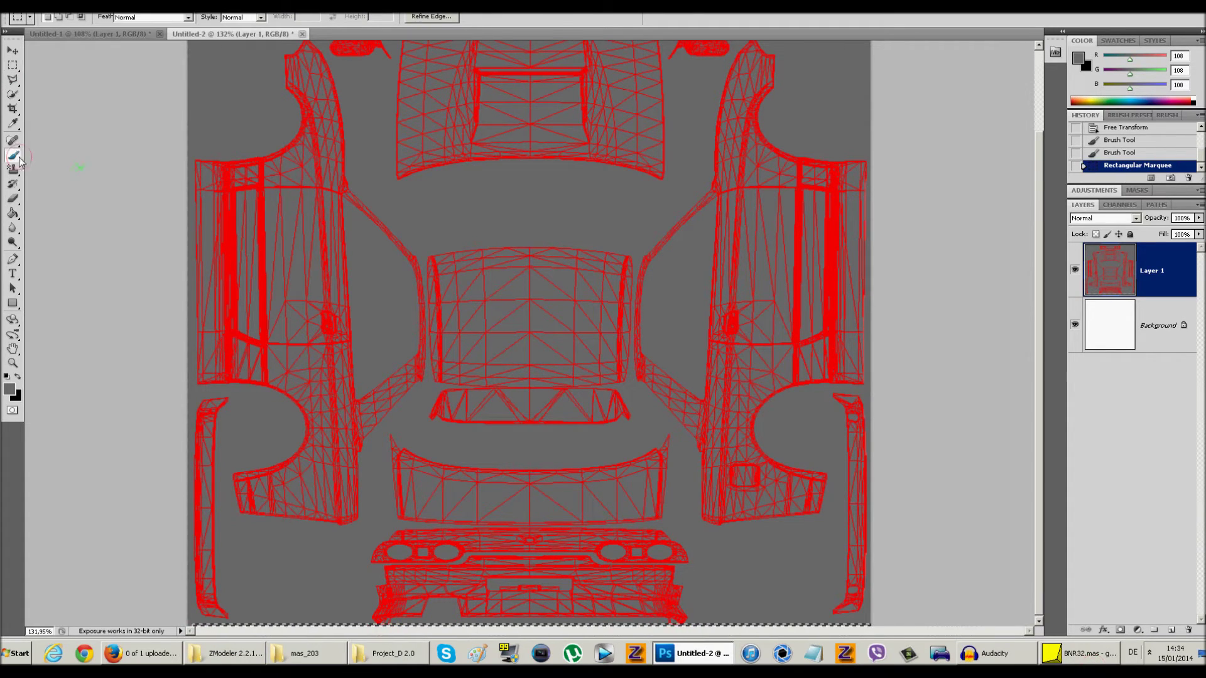
pyautogui.moveTo(812, 569); pyautogui.dragTo(917, 602)
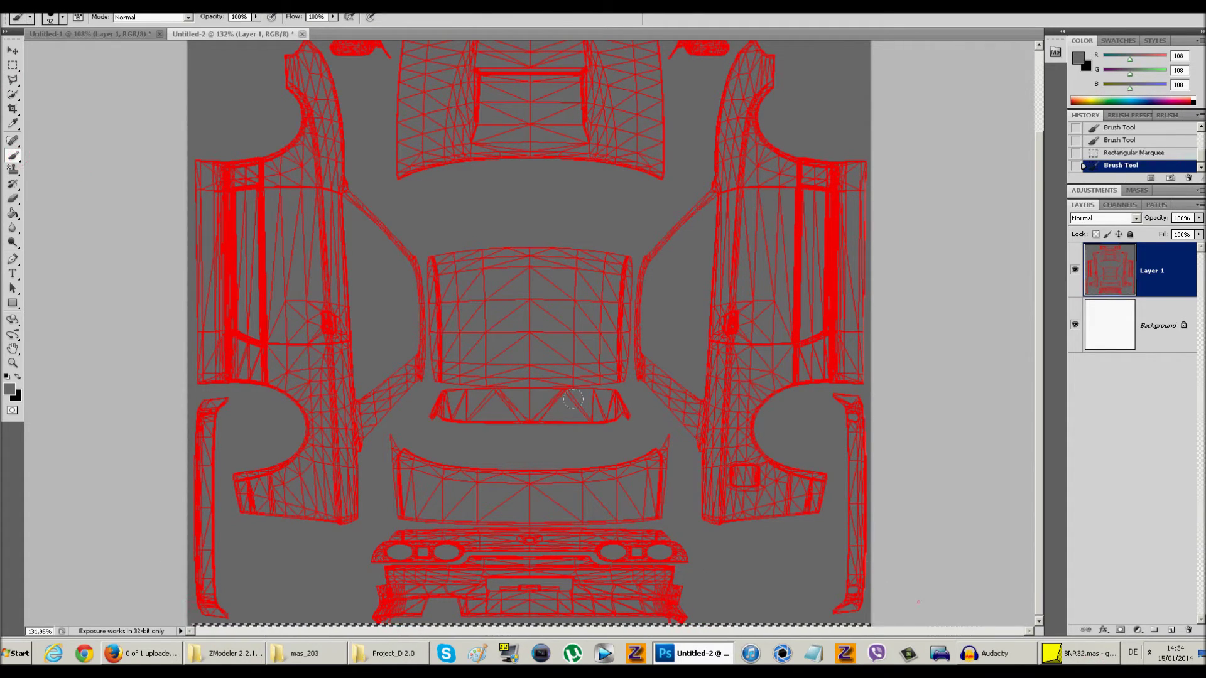
pyautogui.click(12, 66)
pyautogui.click(134, 111)
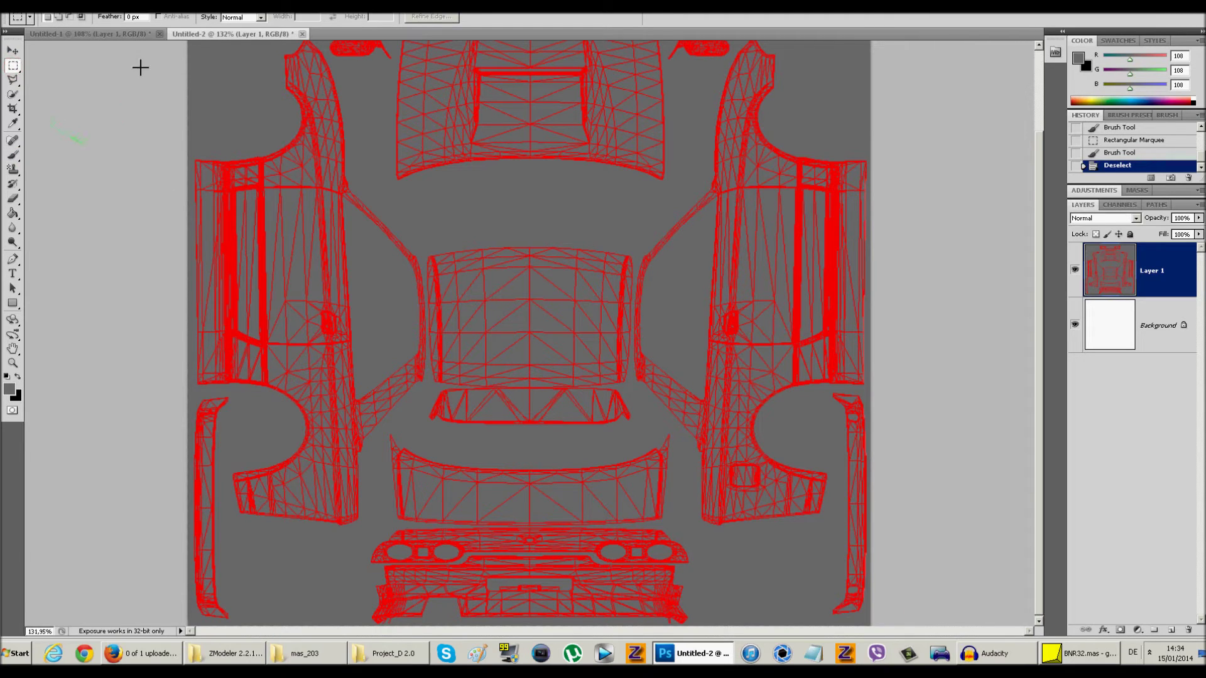
pyautogui.click(13, 363)
pyautogui.moveTo(320, 306); pyautogui.dragTo(309, 312)
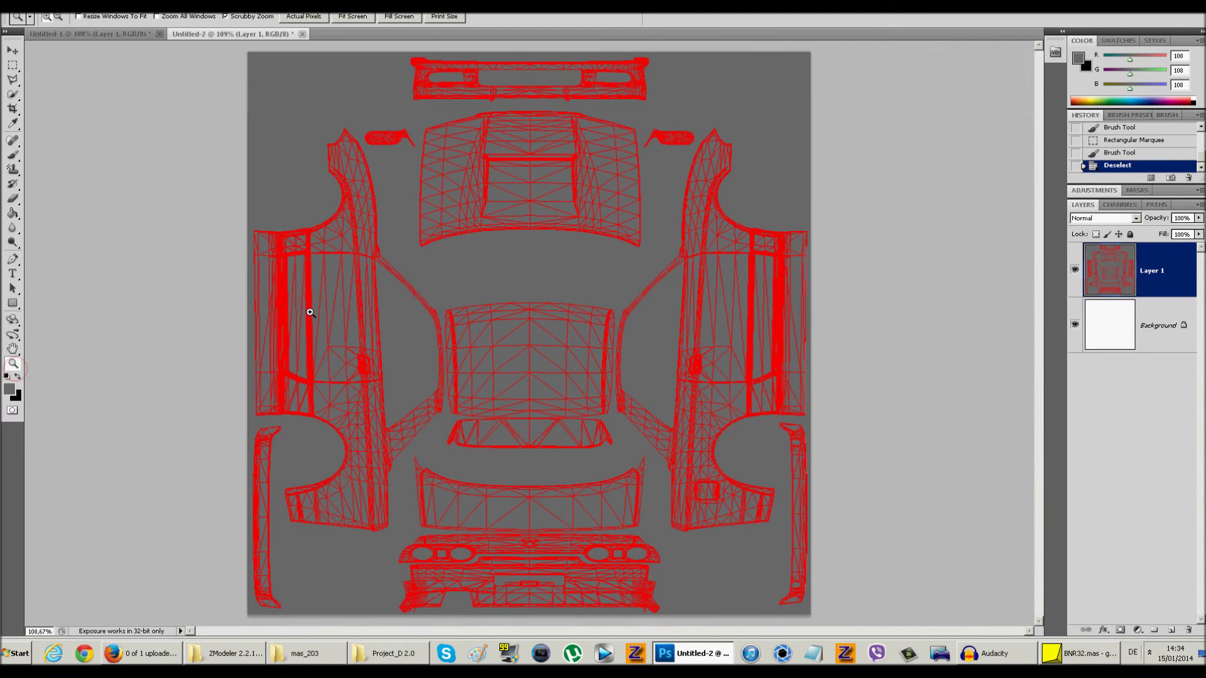
# Resize the image to 2048 pixels wide using Nearest Neighbor resampling.
pyautogui.click(85, 5)
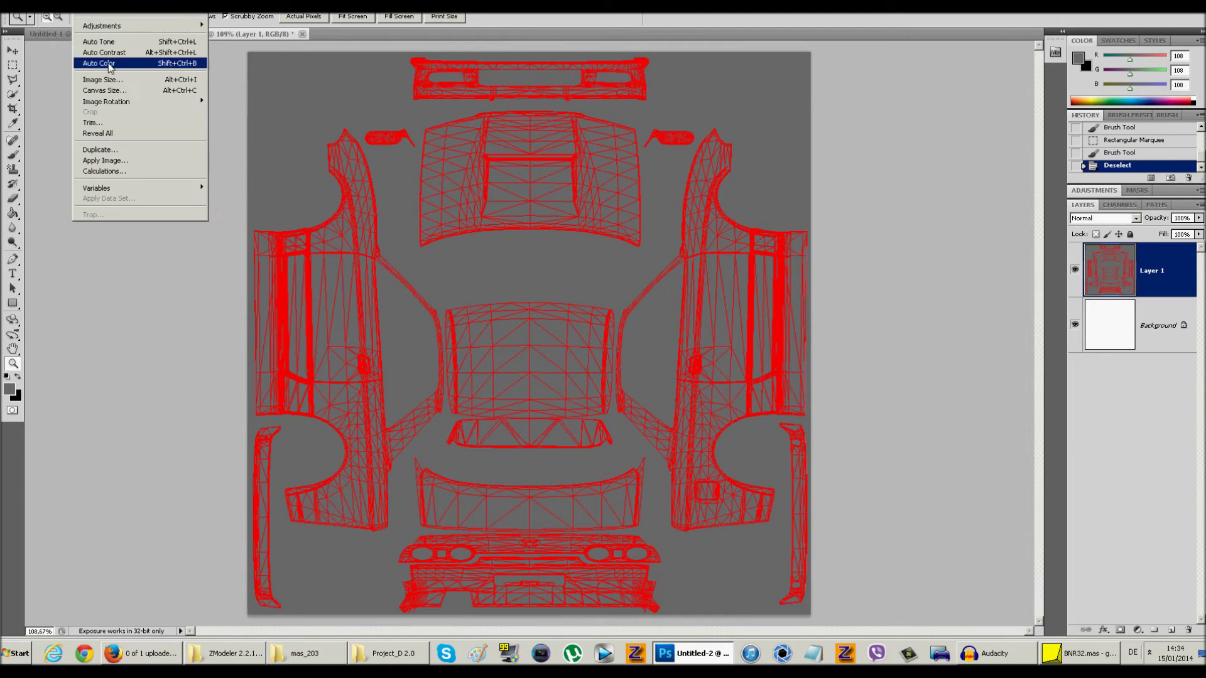
pyautogui.click(106, 82)
pyautogui.moveTo(573, 174); pyautogui.dragTo(506, 174)
pyautogui.write('2048')
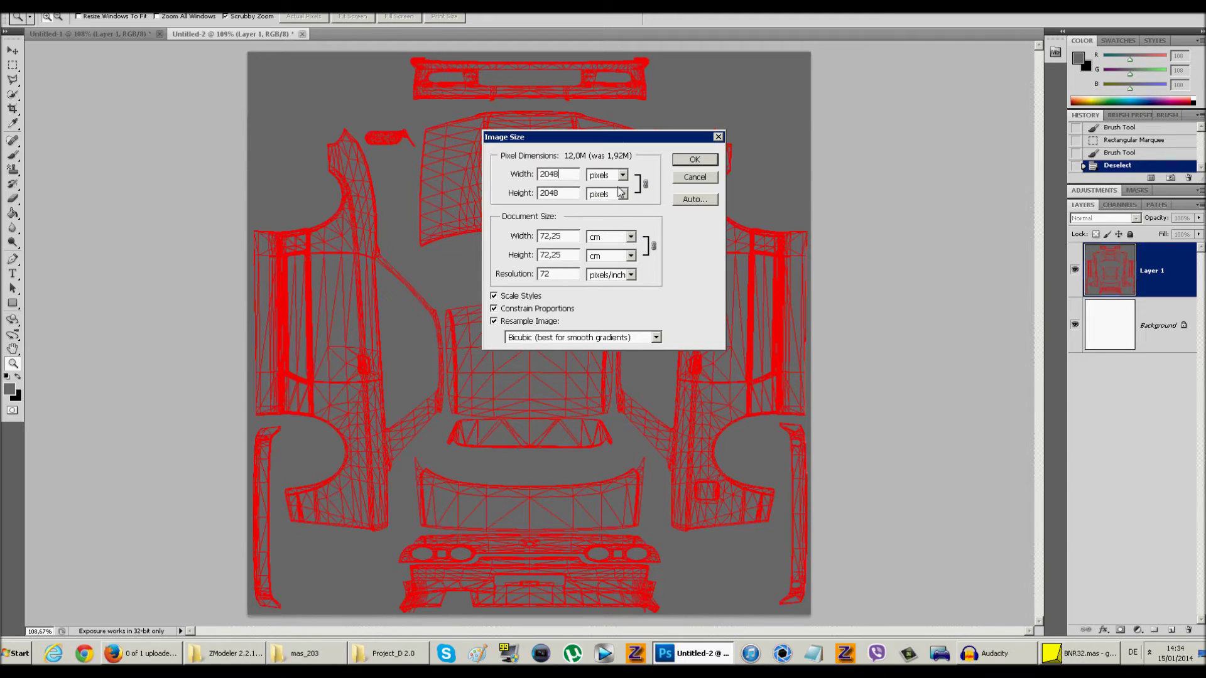
pyautogui.click(518, 339)
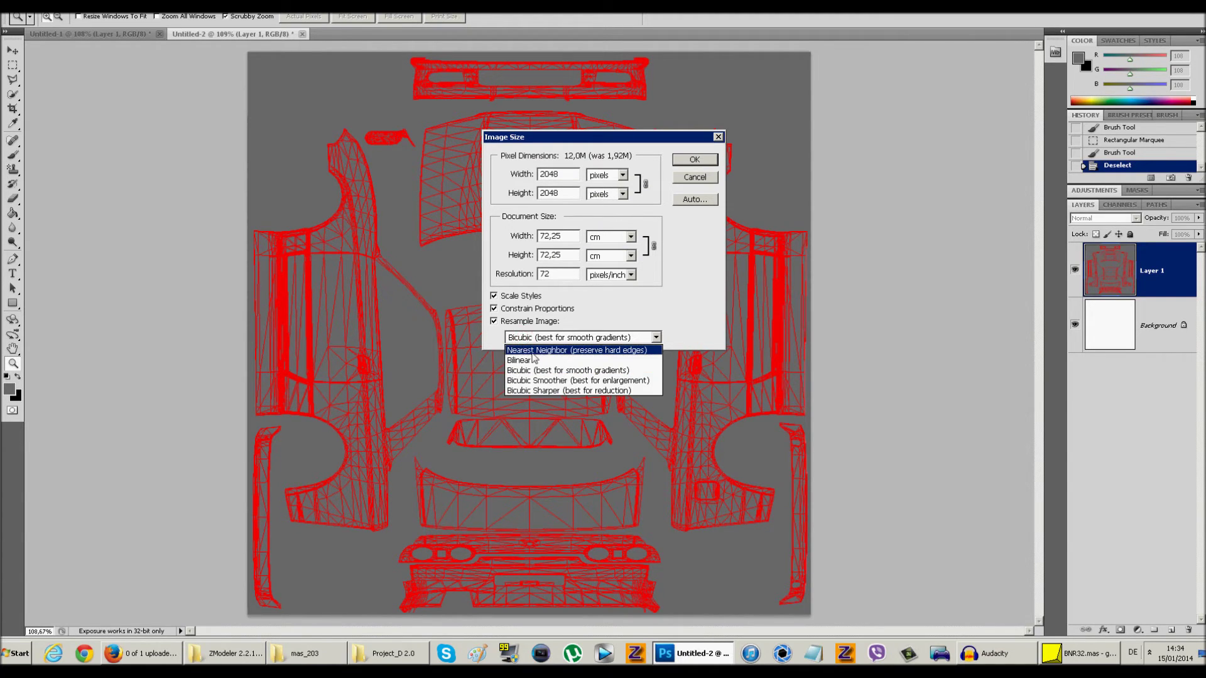
pyautogui.click(619, 355)
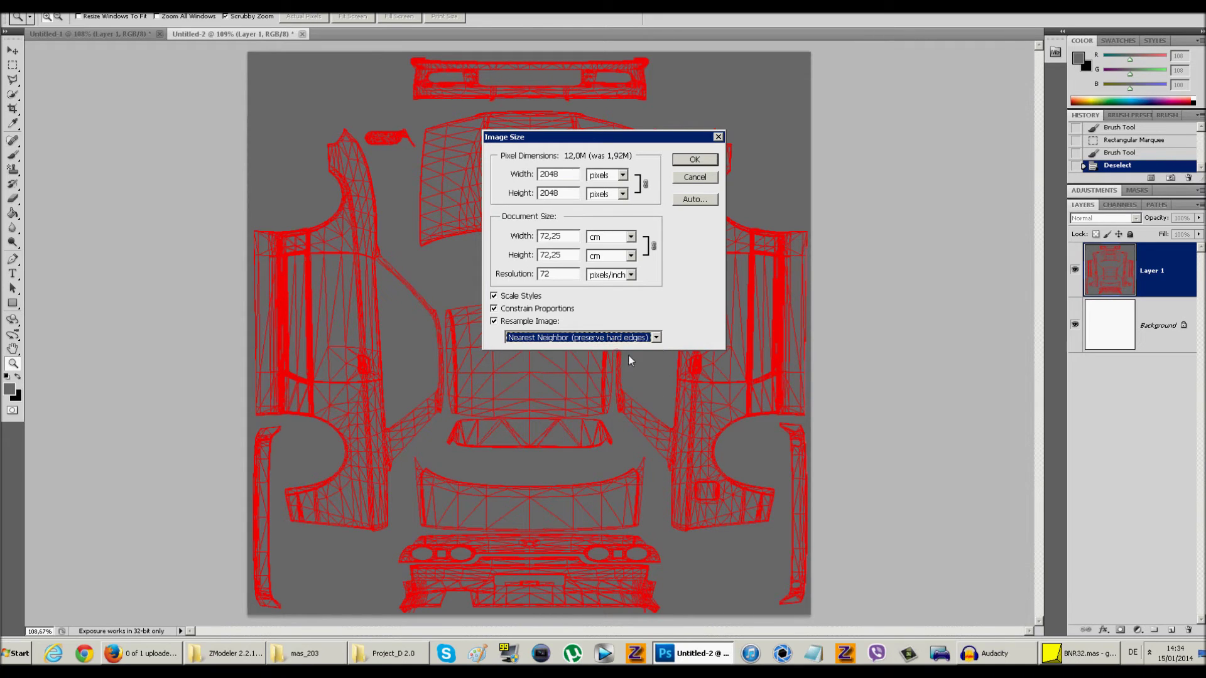
pyautogui.click(694, 161)
# Inspect the enlarged wireframe lines up close, then undo the resize.
pyautogui.moveTo(649, 292); pyautogui.dragTo(646, 363)
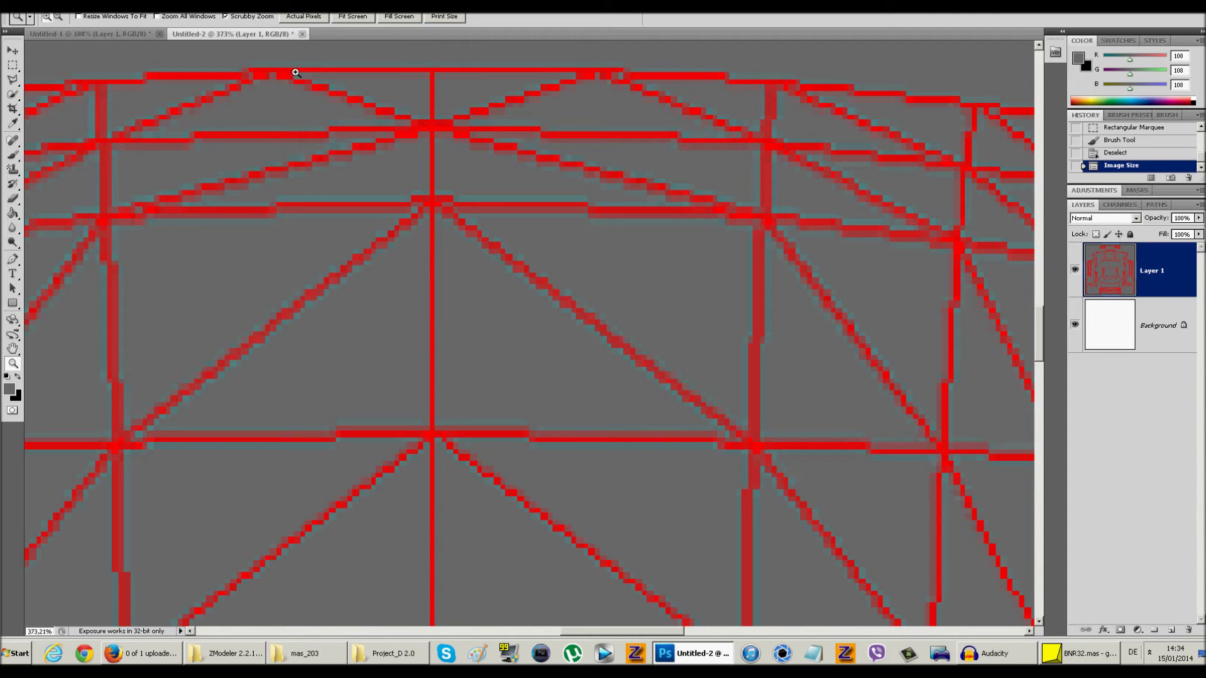
pyautogui.hotkey('ctrl', 'z')
pyautogui.moveTo(48, 76)
pyautogui.mouseDown()
pyautogui.moveTo(8, 61)
pyautogui.moveTo(36, 62)
pyautogui.mouseUp()
pyautogui.click(83, 5)
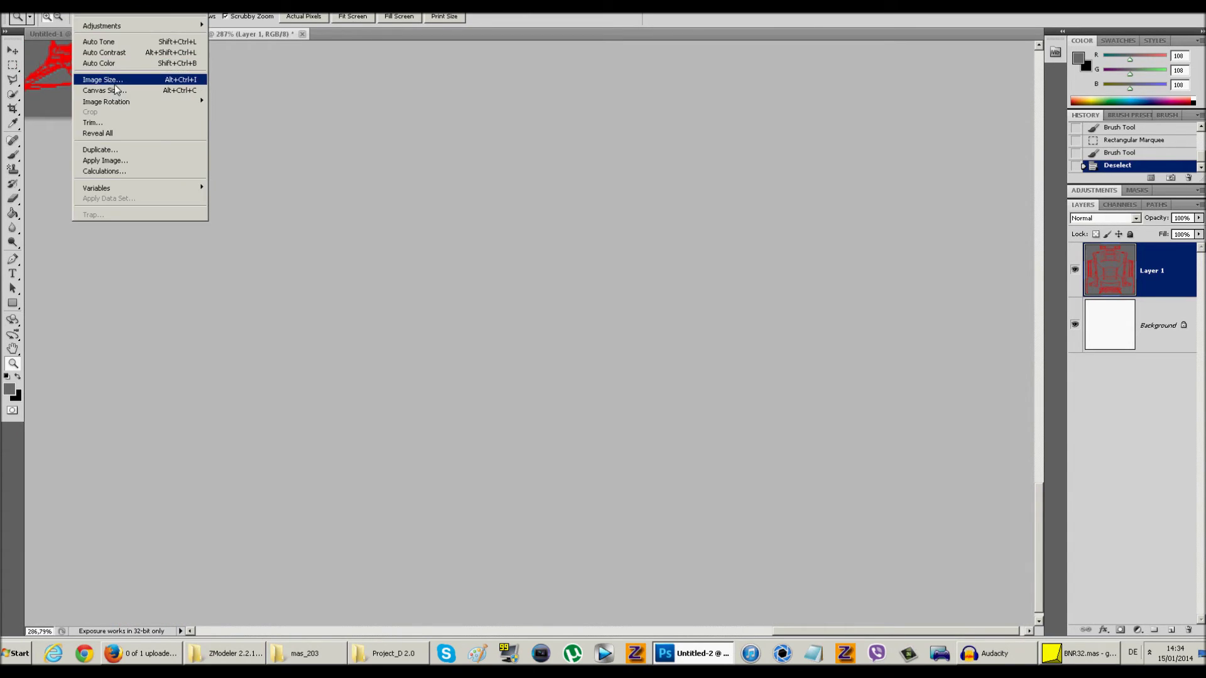
# Resize to 2048 pixels with default Bicubic resampling, inspect the smoothed lines, and undo it.
pyautogui.click(113, 79)
pyautogui.write('2048')
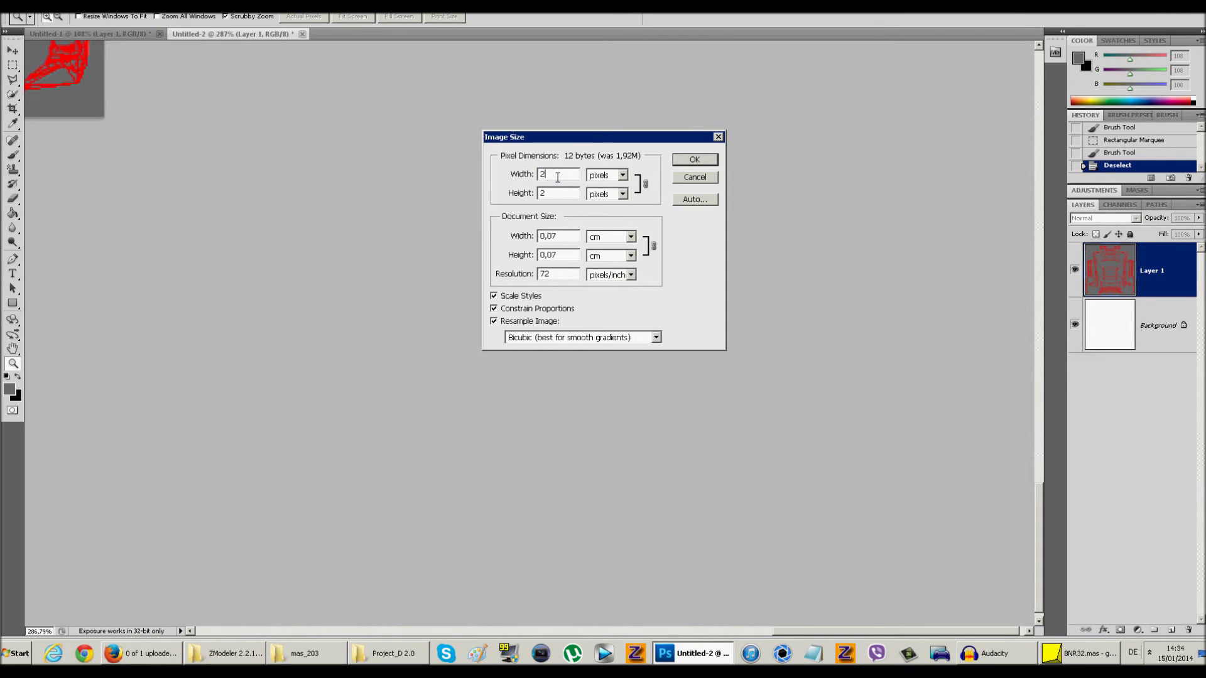
pyautogui.click(694, 160)
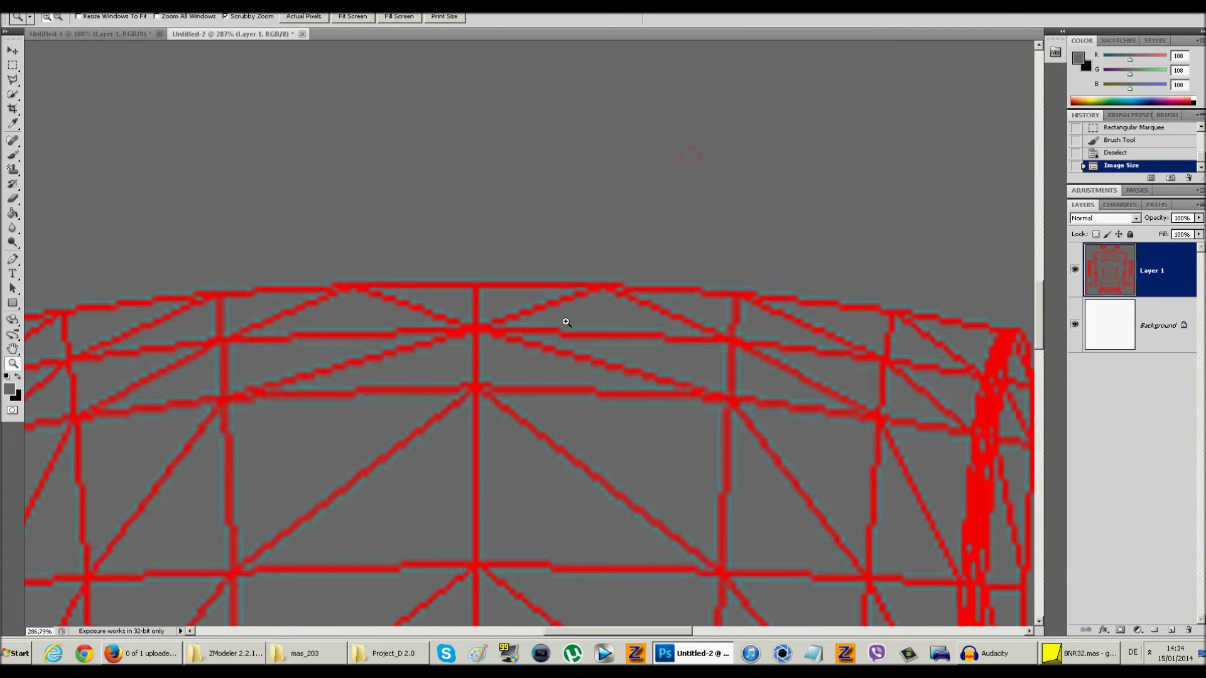
pyautogui.moveTo(580, 350)
pyautogui.mouseDown()
pyautogui.moveTo(605, 349)
pyautogui.moveTo(573, 342)
pyautogui.moveTo(584, 343)
pyautogui.mouseUp()
pyautogui.moveTo(434, 396); pyautogui.dragTo(482, 390)
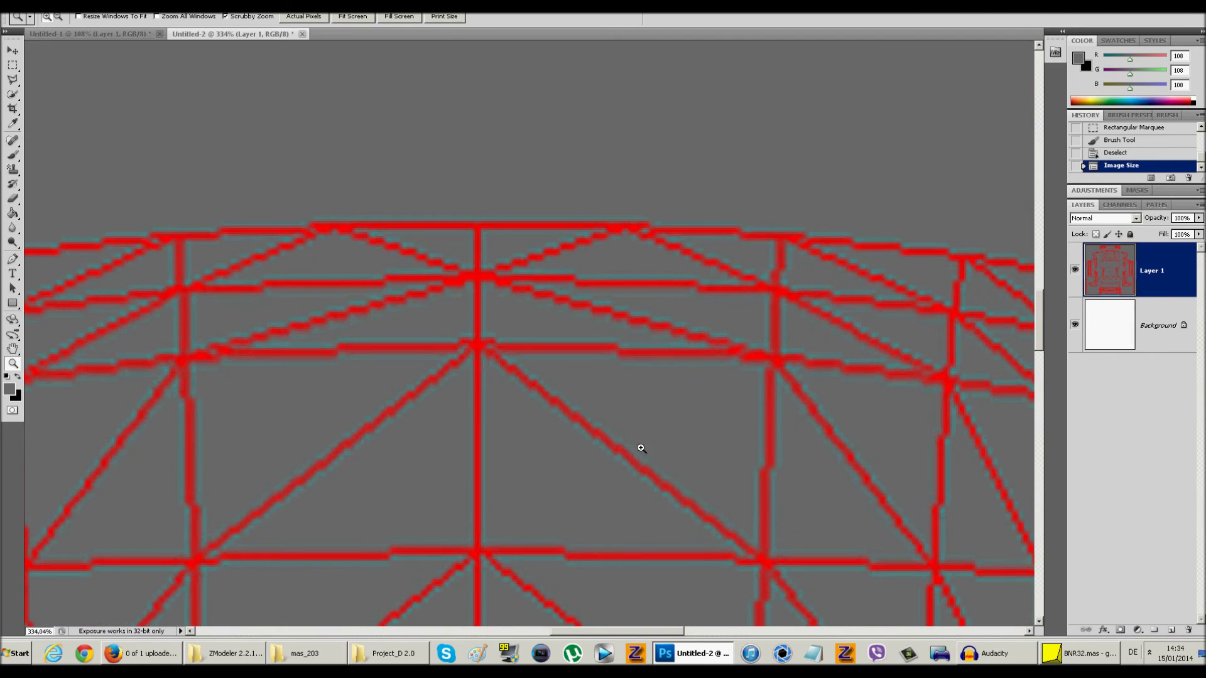
pyautogui.moveTo(702, 484); pyautogui.dragTo(545, 333)
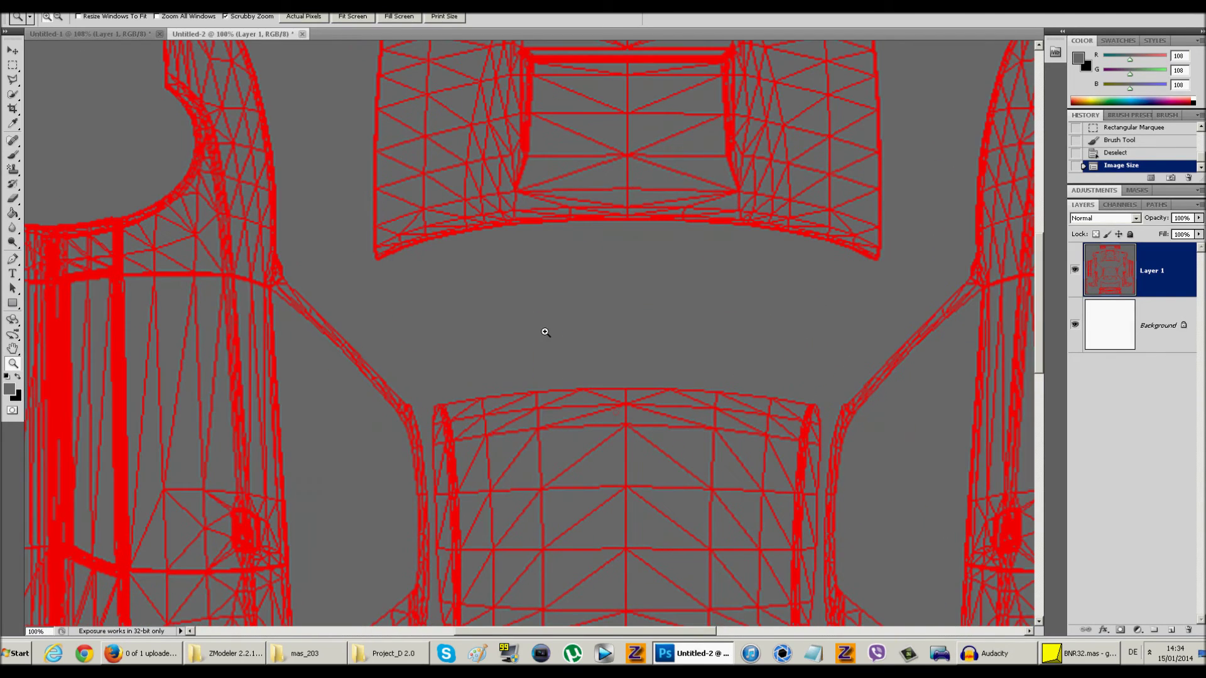
pyautogui.hotkey('ctrl', 'z')
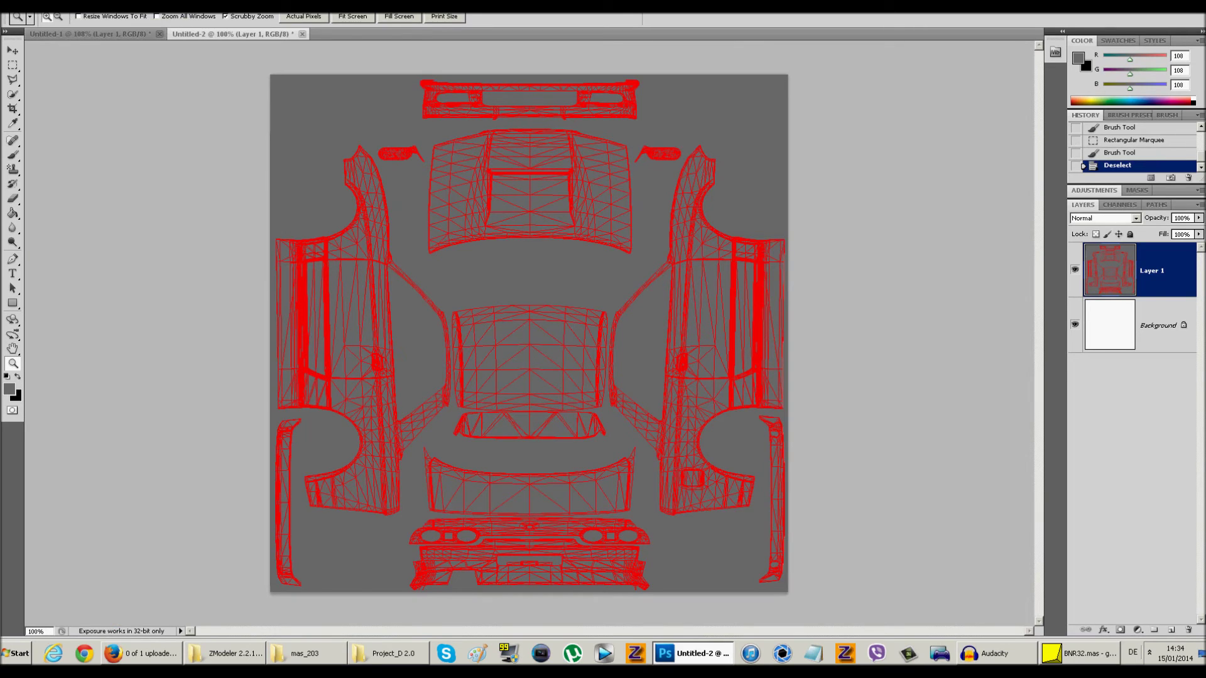
# Resize the texture to 2048 × 2048 with Nearest Neighbor resampling and view it whole.
pyautogui.hotkey('alt', 'i')
pyautogui.click(109, 79)
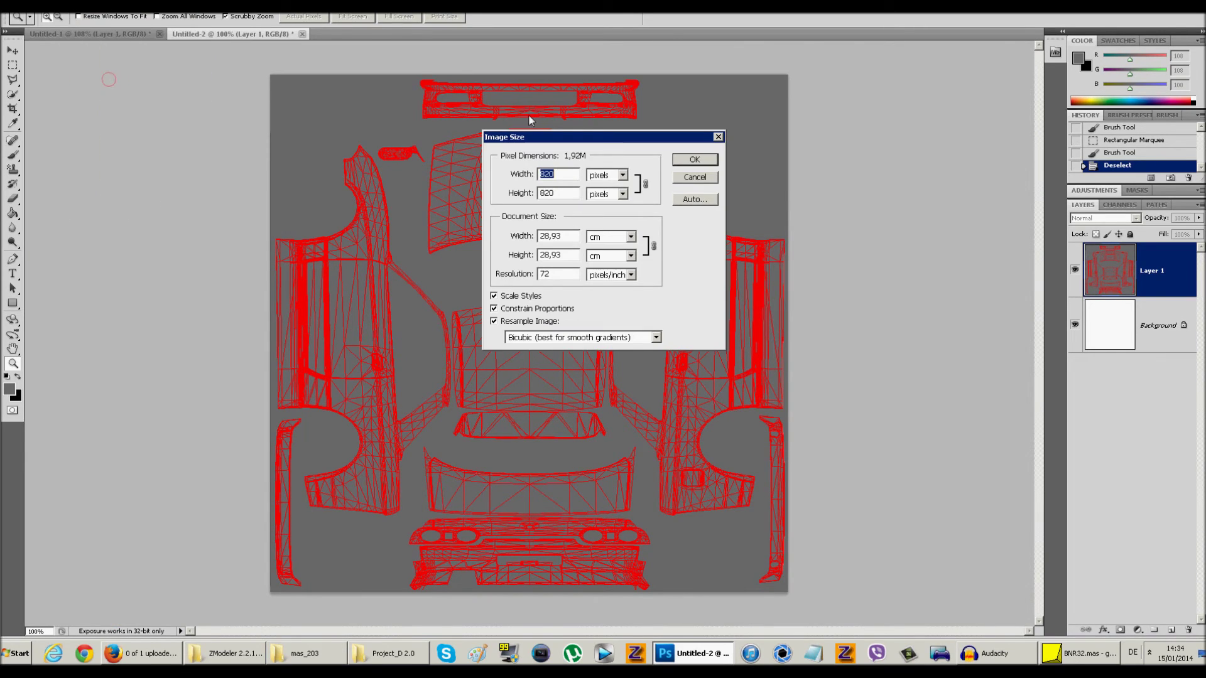
pyautogui.write('2048')
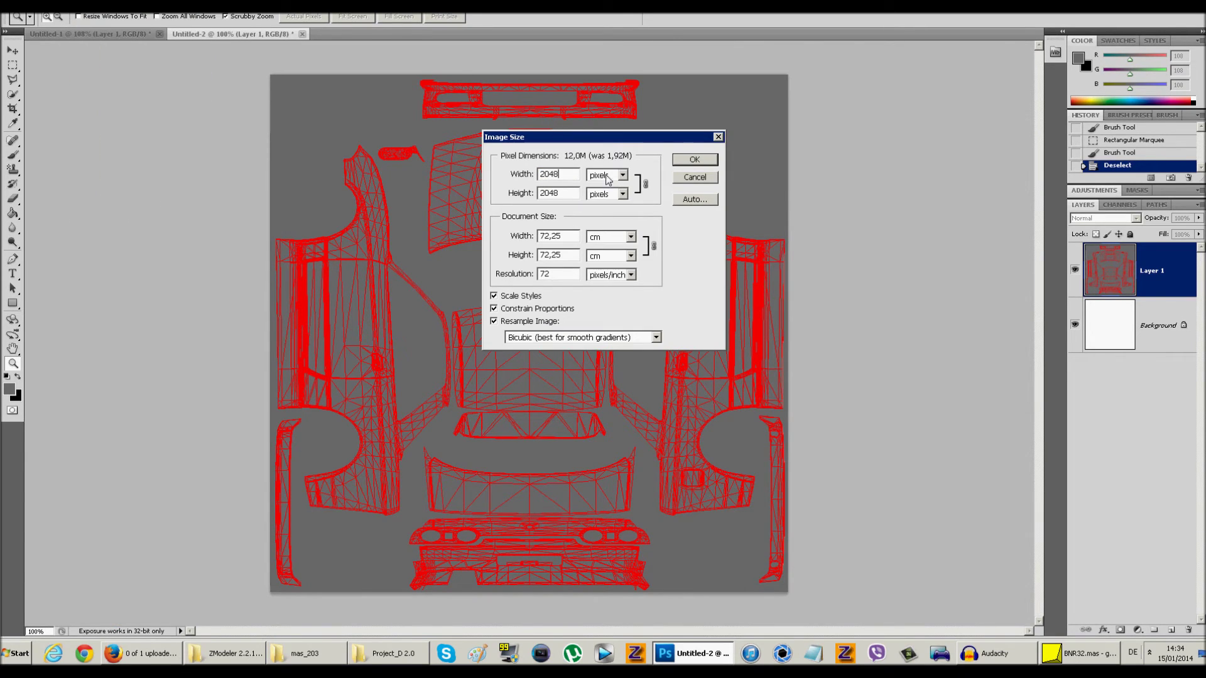
pyautogui.click(590, 338)
pyautogui.click(593, 351)
pyautogui.click(695, 159)
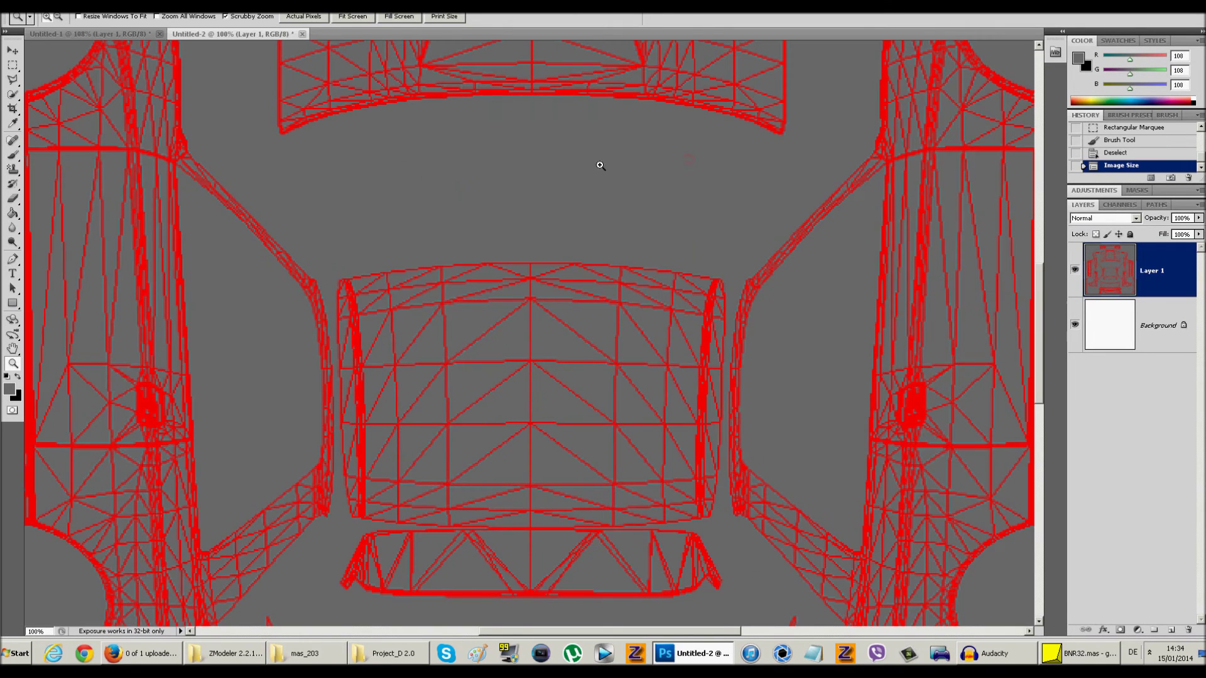
pyautogui.moveTo(607, 216); pyautogui.dragTo(582, 215)
pyautogui.scroll(1, 702, 213)
pyautogui.moveTo(705, 213); pyautogui.dragTo(914, 149)
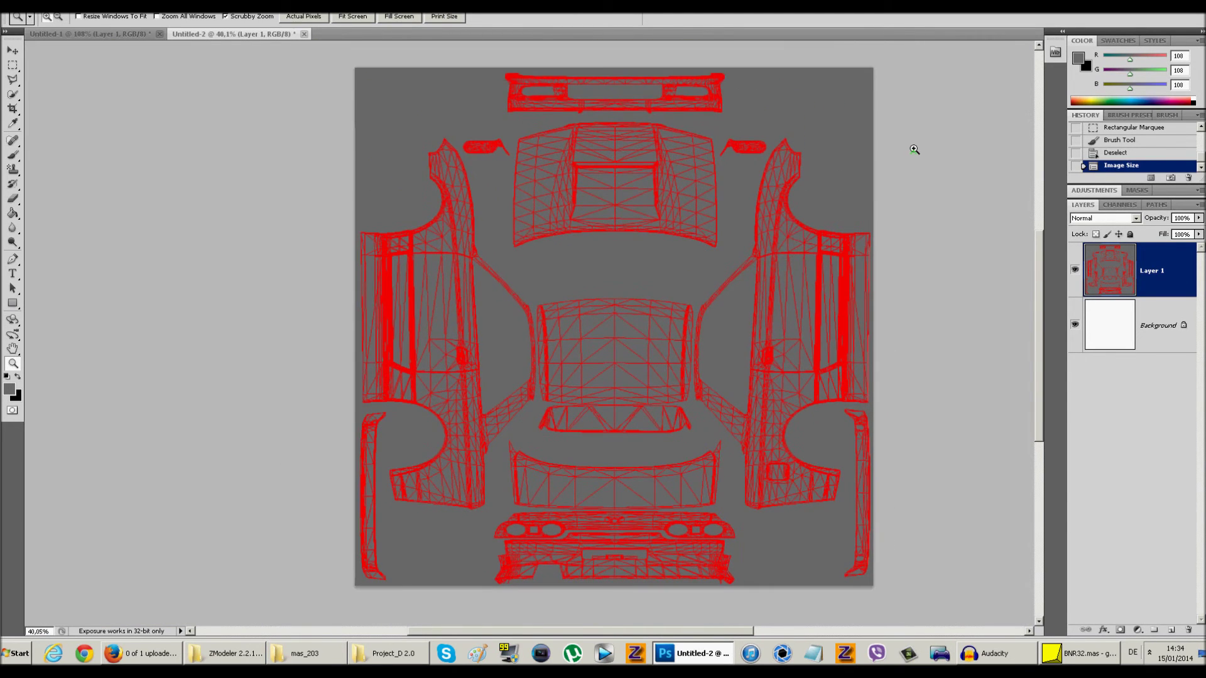
pyautogui.click(1149, 332)
# Delete the Background layer, then clear the grey using Color Range at fuzziness 50 and deselect.
pyautogui.press('Delete')
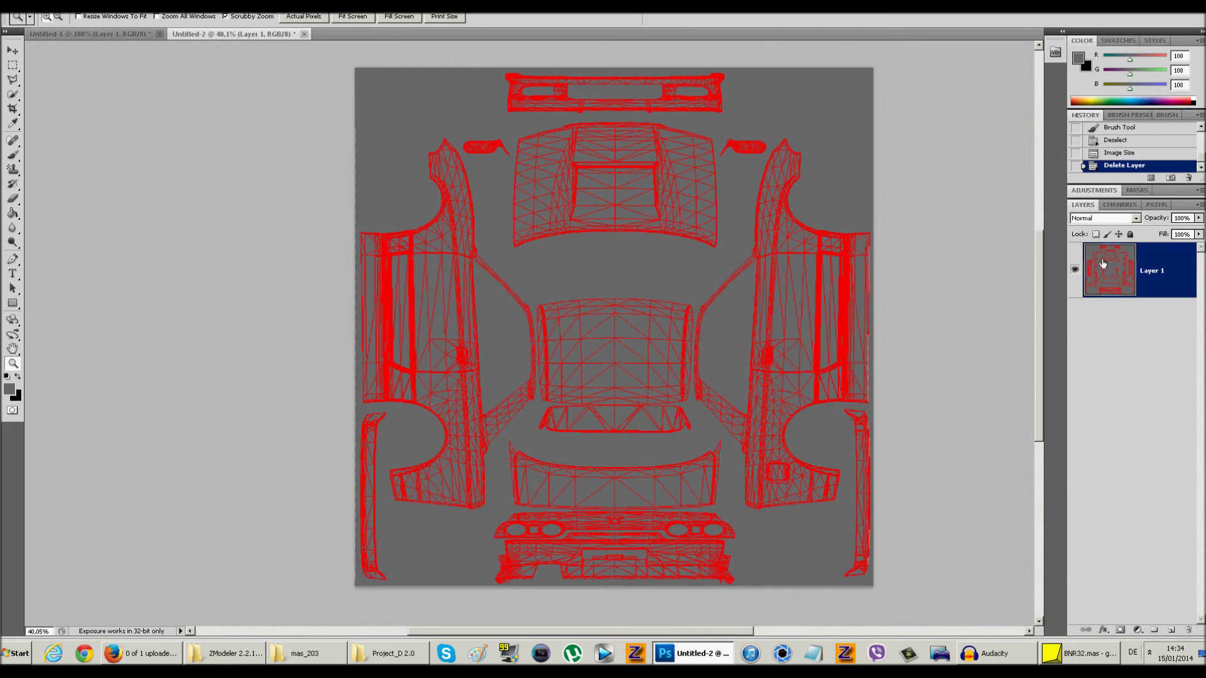
pyautogui.click(58, 2)
pyautogui.moveTo(84, 3)
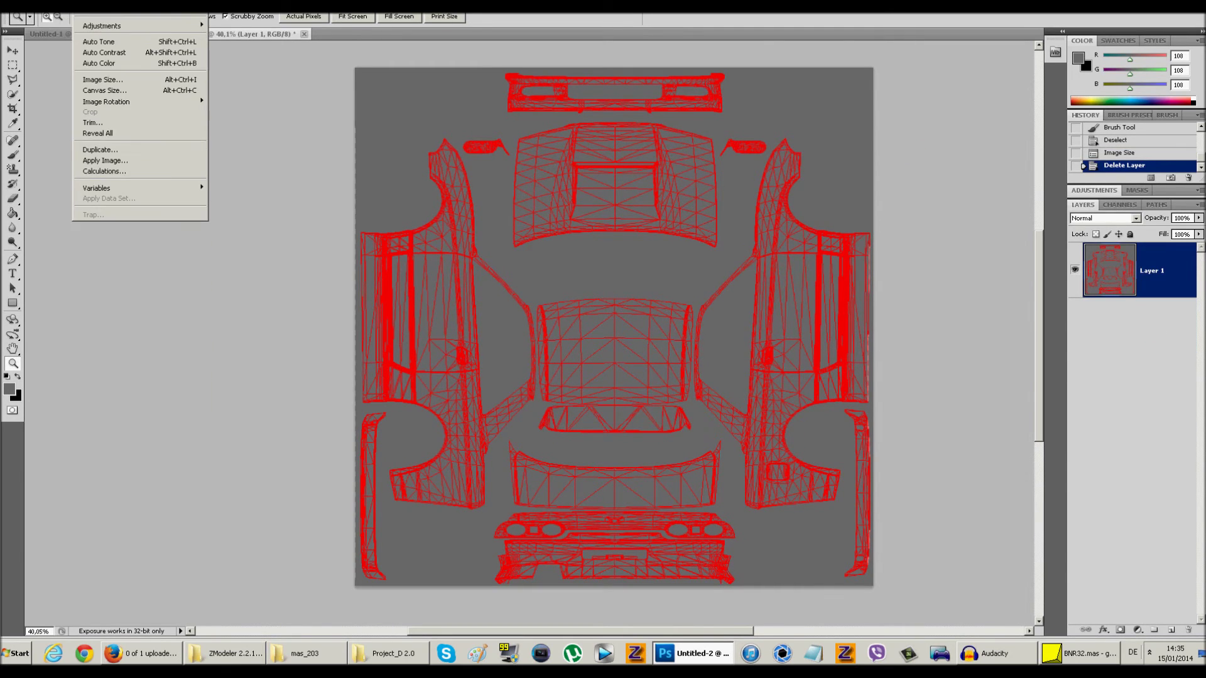
pyautogui.moveTo(145, 7)
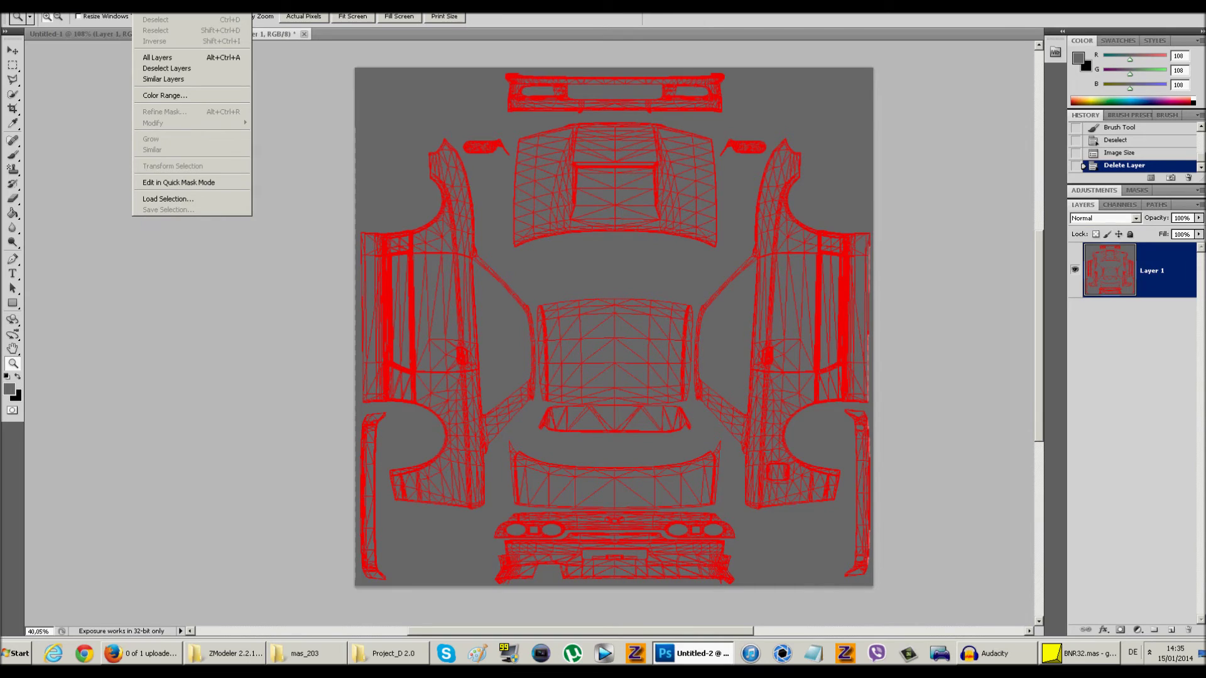
pyautogui.click(153, 95)
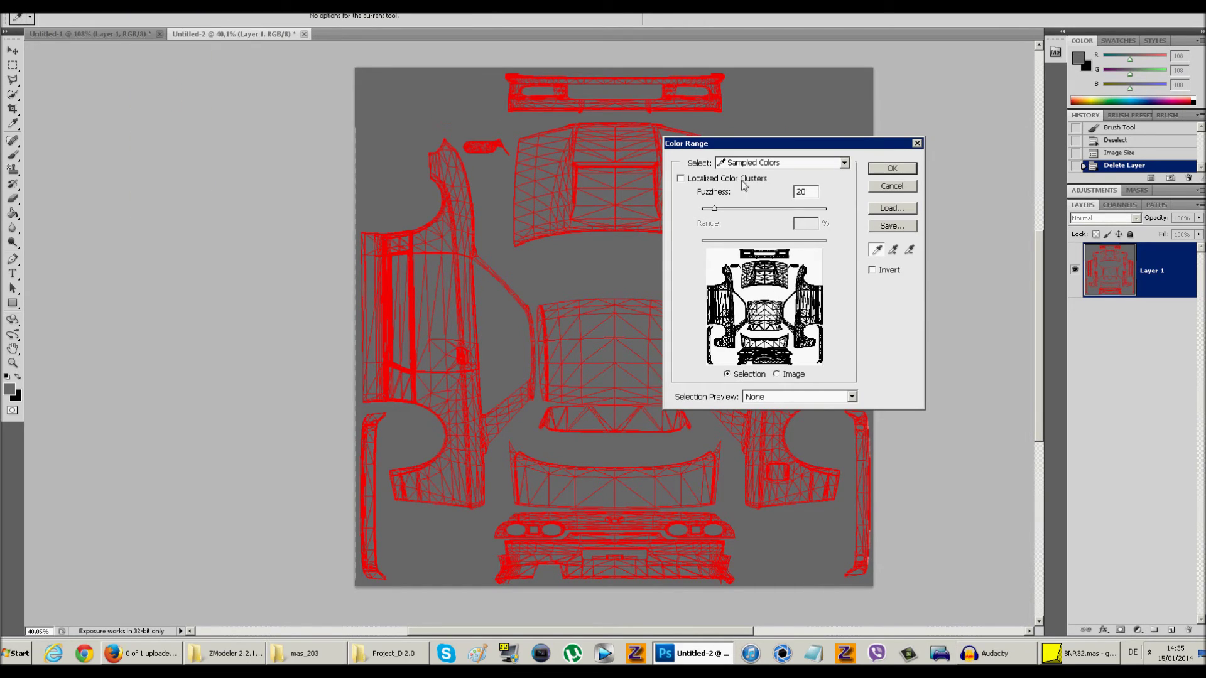
pyautogui.doubleClick(804, 191)
pyautogui.write('100')
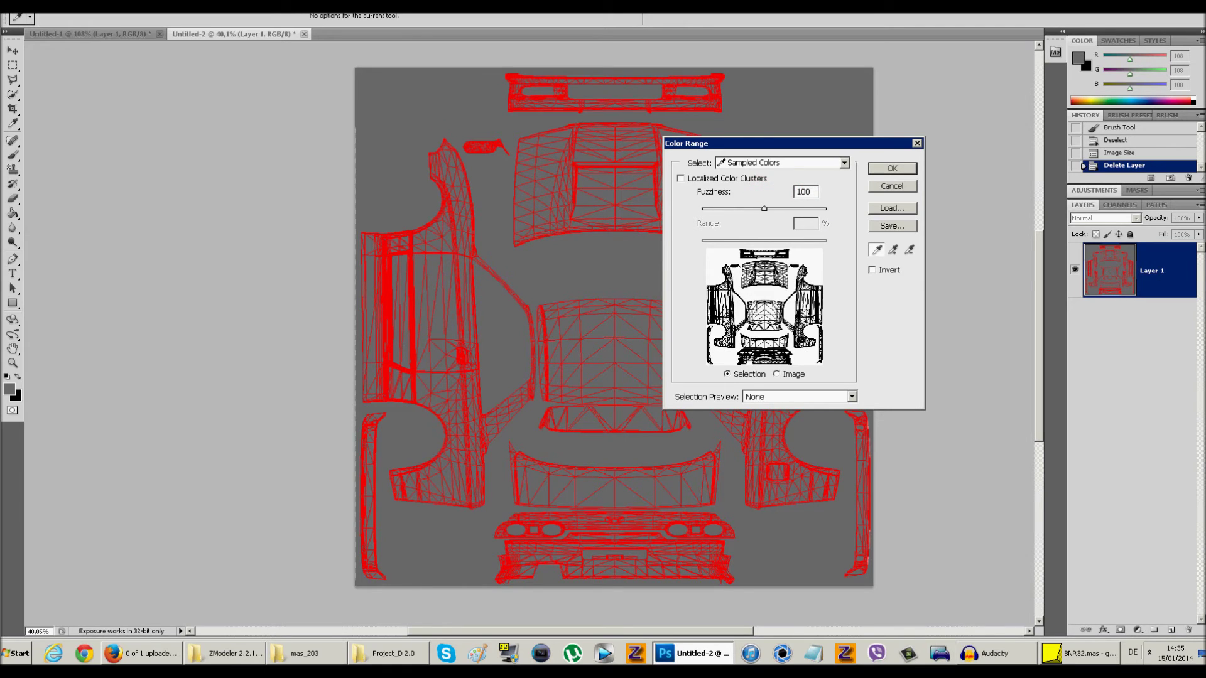
pyautogui.write('50')
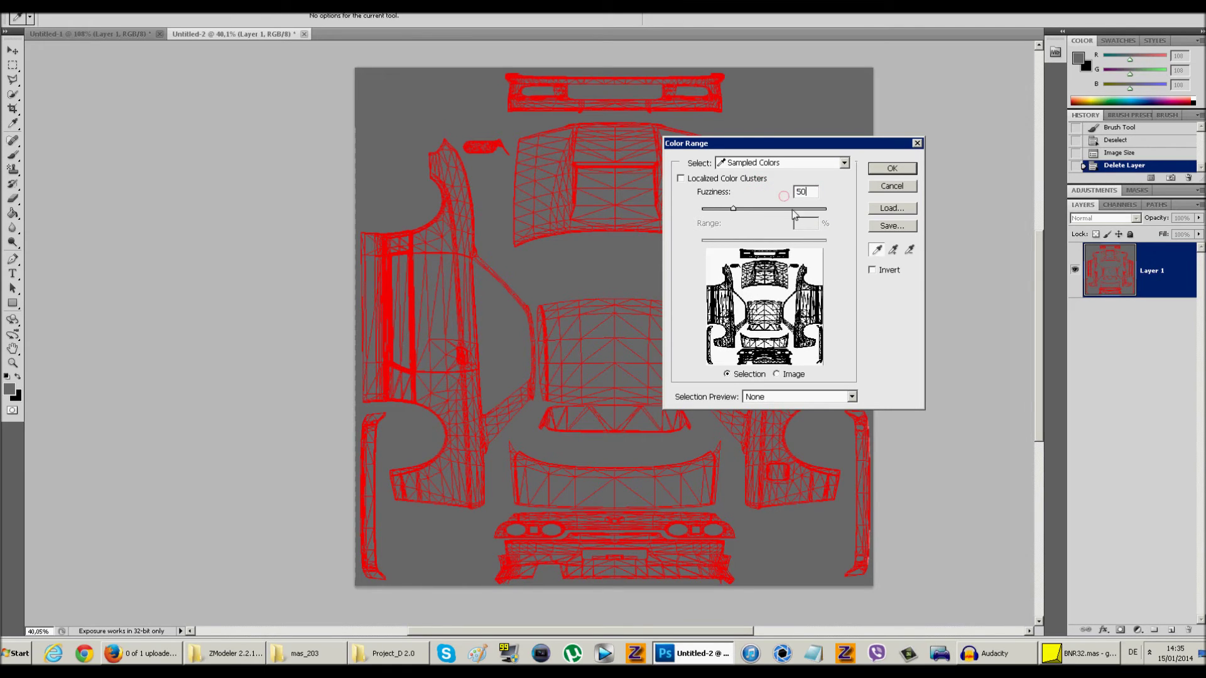
pyautogui.click(892, 168)
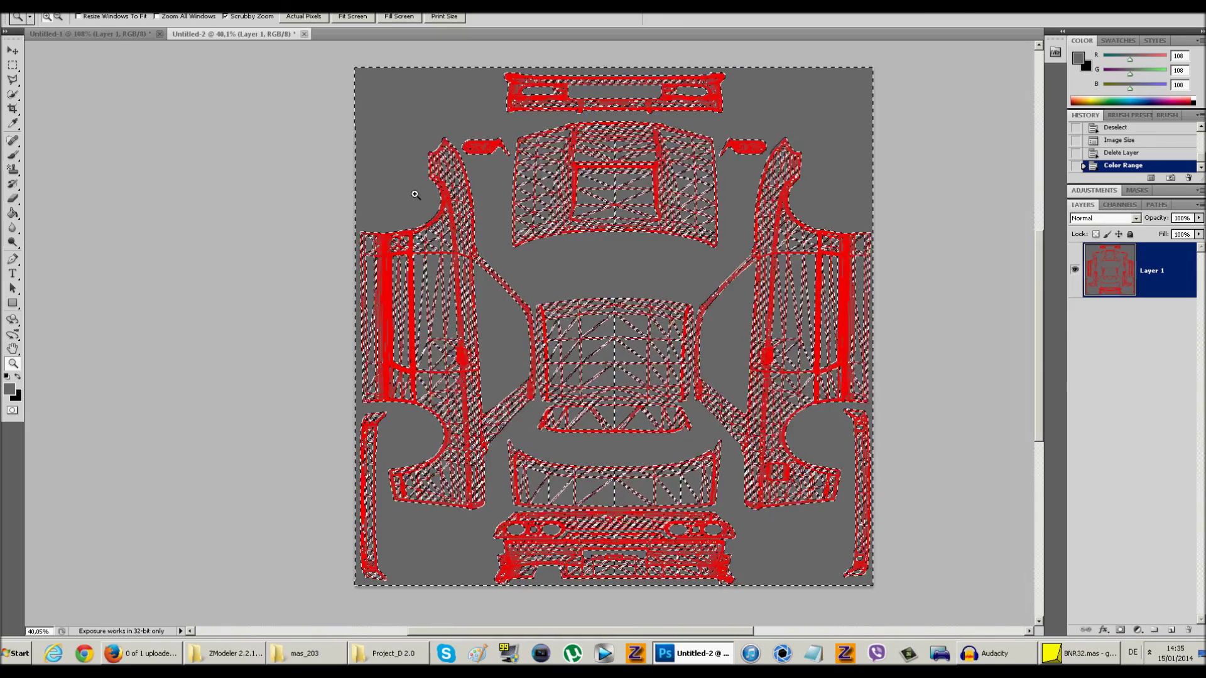
pyautogui.press('Delete')
pyautogui.hotkey('ctrl', 'd')
# Zoom in and out to check the transparent edges around the red wireframe.
pyautogui.press('m')
pyautogui.scroll(1, 894, 301)
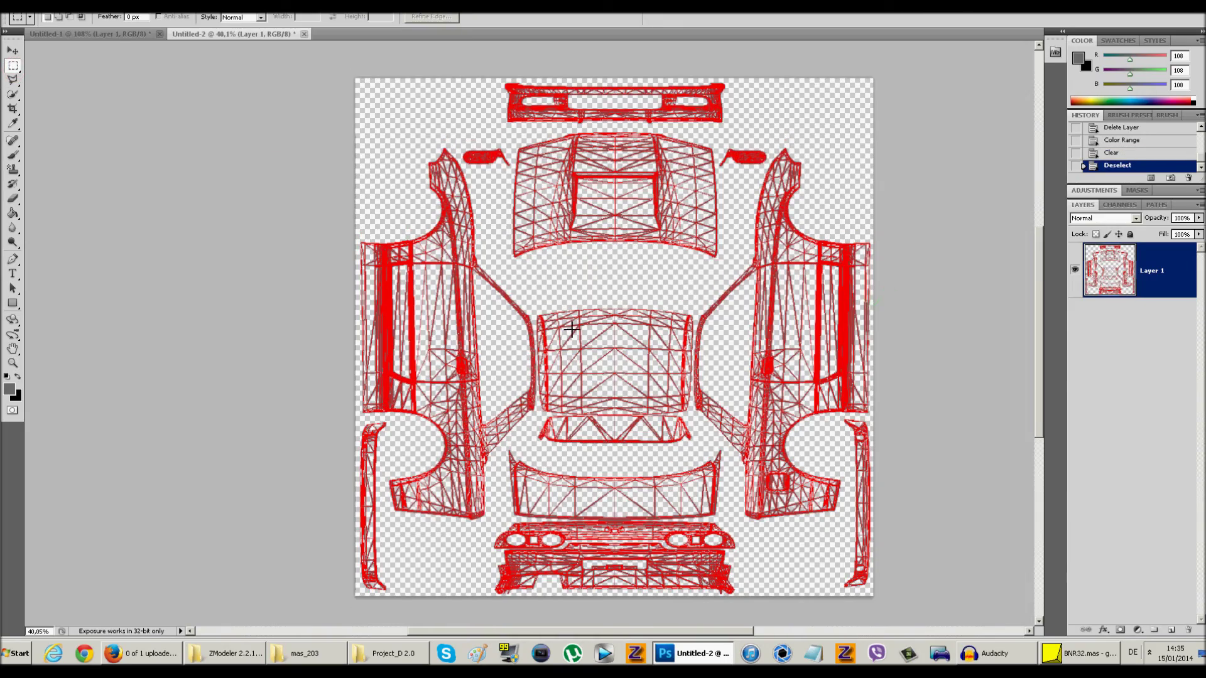
pyautogui.click(12, 363)
pyautogui.moveTo(511, 593)
pyautogui.mouseDown()
pyautogui.moveTo(576, 581)
pyautogui.moveTo(508, 571)
pyautogui.mouseUp()
pyautogui.moveTo(596, 564)
pyautogui.mouseDown()
pyautogui.moveTo(655, 576)
pyautogui.moveTo(601, 575)
pyautogui.mouseUp()
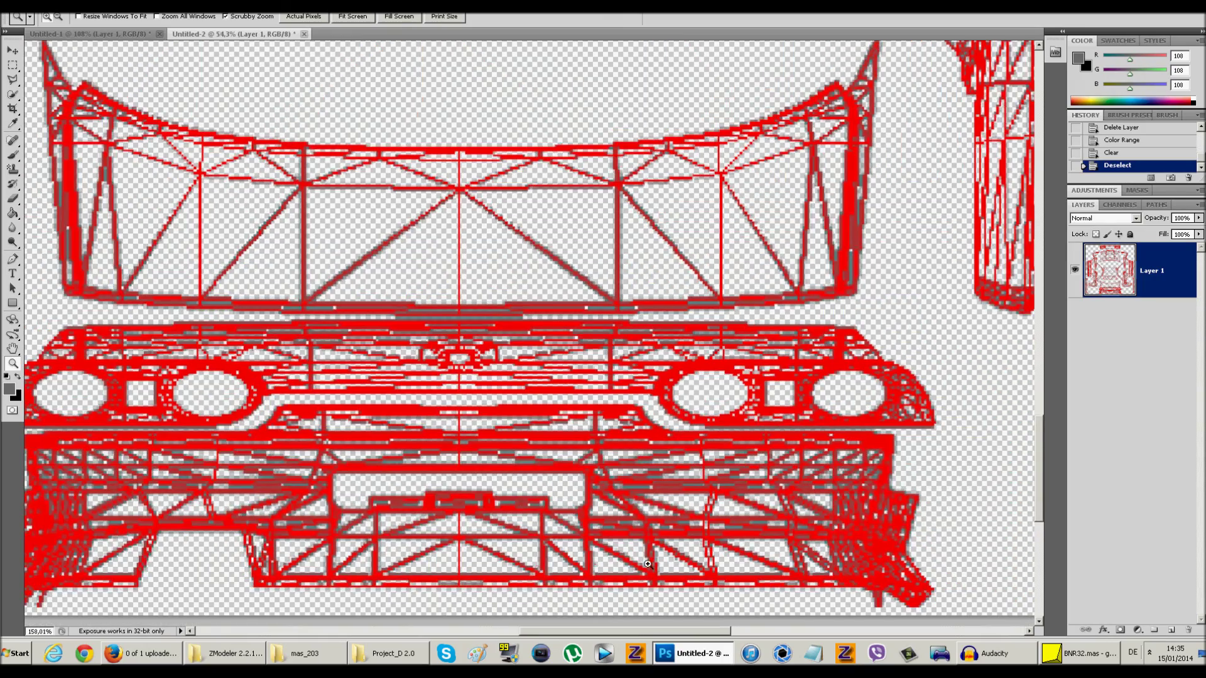
pyautogui.moveTo(925, 560); pyautogui.dragTo(908, 559)
pyautogui.moveTo(584, 541); pyautogui.dragTo(866, 379)
# Save the template as PD2_BNR32_Template.psd in Photoshop format, accepting Maximize Compatibility.
pyautogui.click(34, 6)
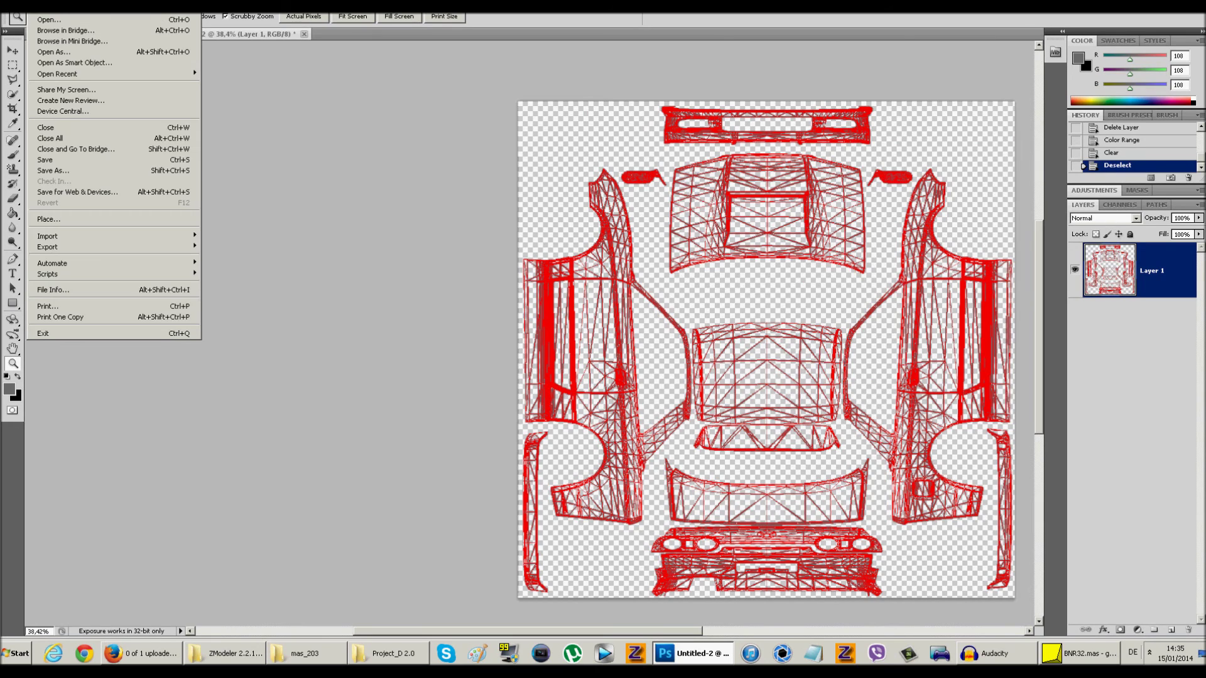
pyautogui.click(58, 162)
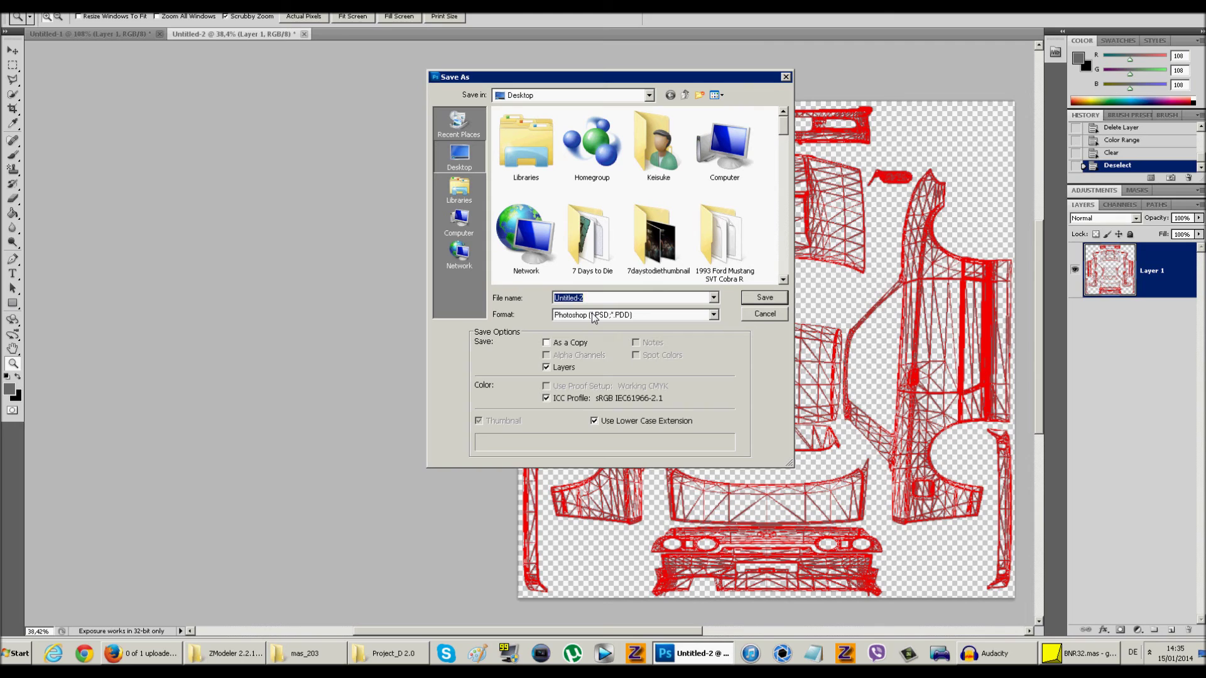
pyautogui.write('BNR32_')
pyautogui.press('BackSpace')
pyautogui.press('BackSpace')
pyautogui.press('BackSpace')
pyautogui.press('BackSpace')
pyautogui.press('BackSpace')
pyautogui.press('BackSpace')
pyautogui.write('PD2')
pyautogui.write('plate')
pyautogui.click(767, 300)
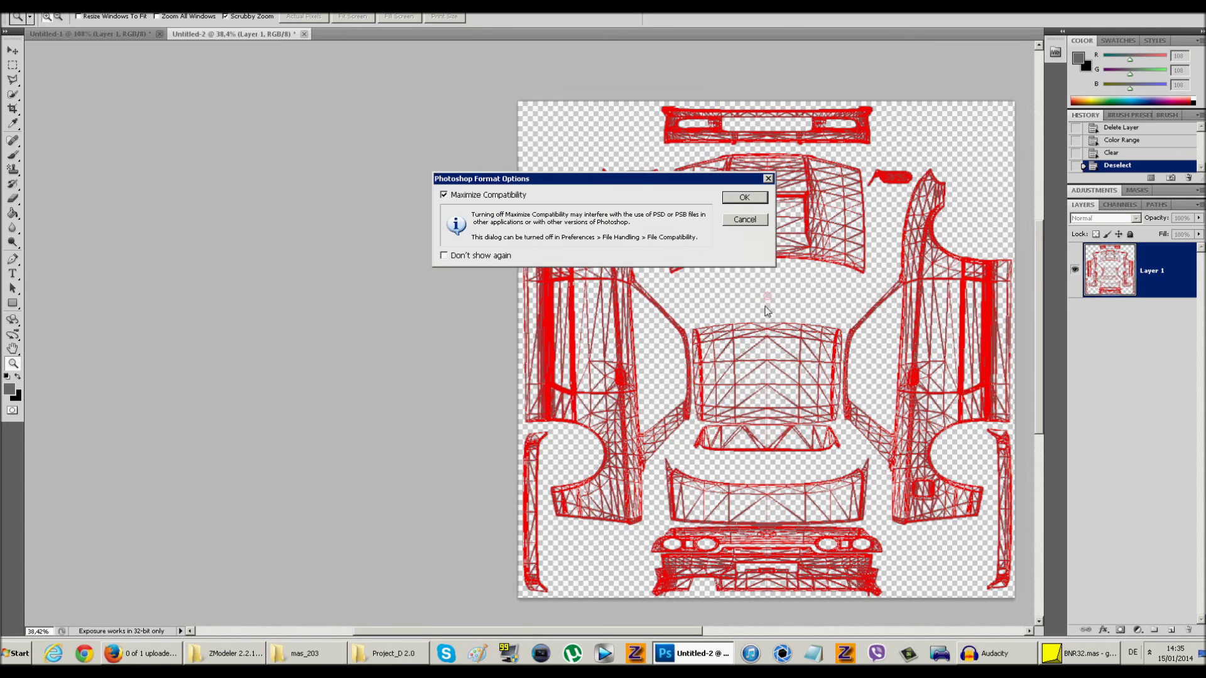
pyautogui.click(729, 194)
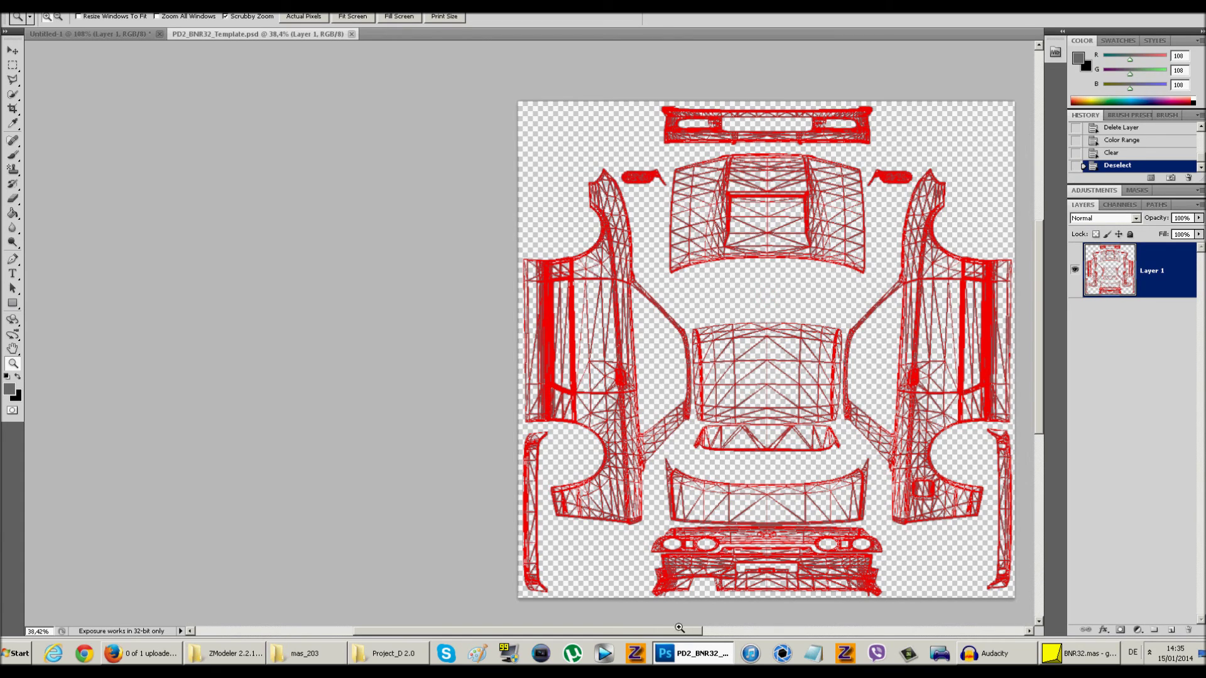
pyautogui.moveTo(692, 630); pyautogui.dragTo(765, 630)
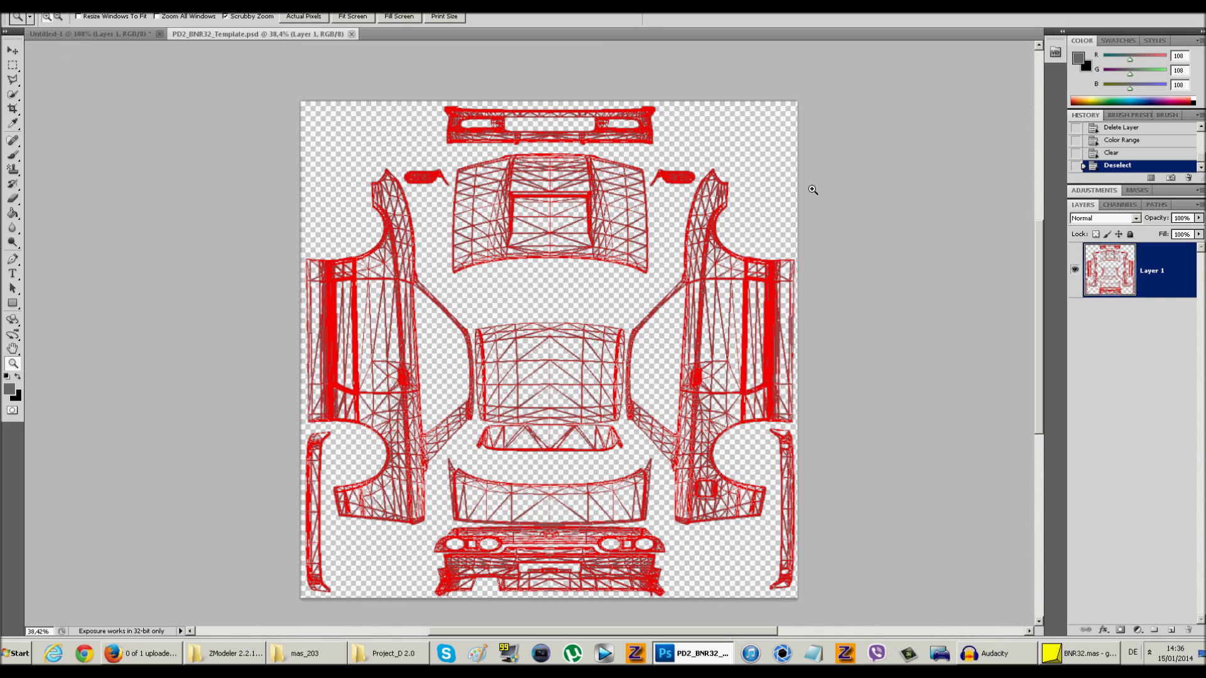
pyautogui.scroll(-1, 807, 149)
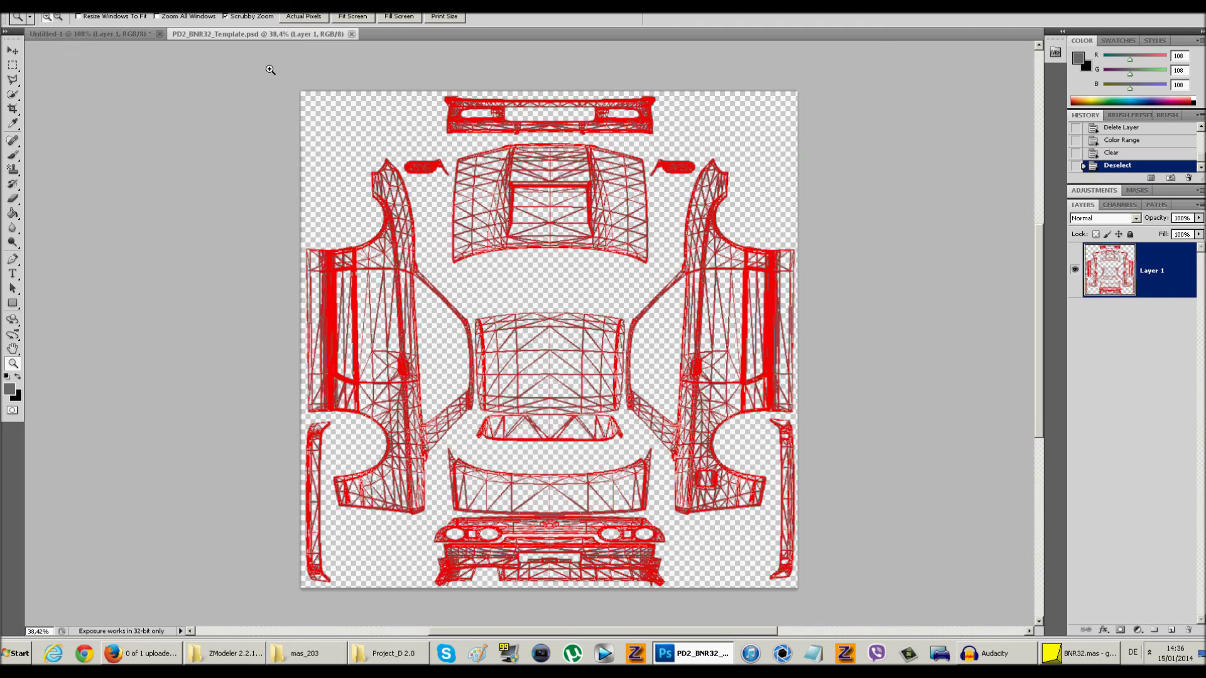